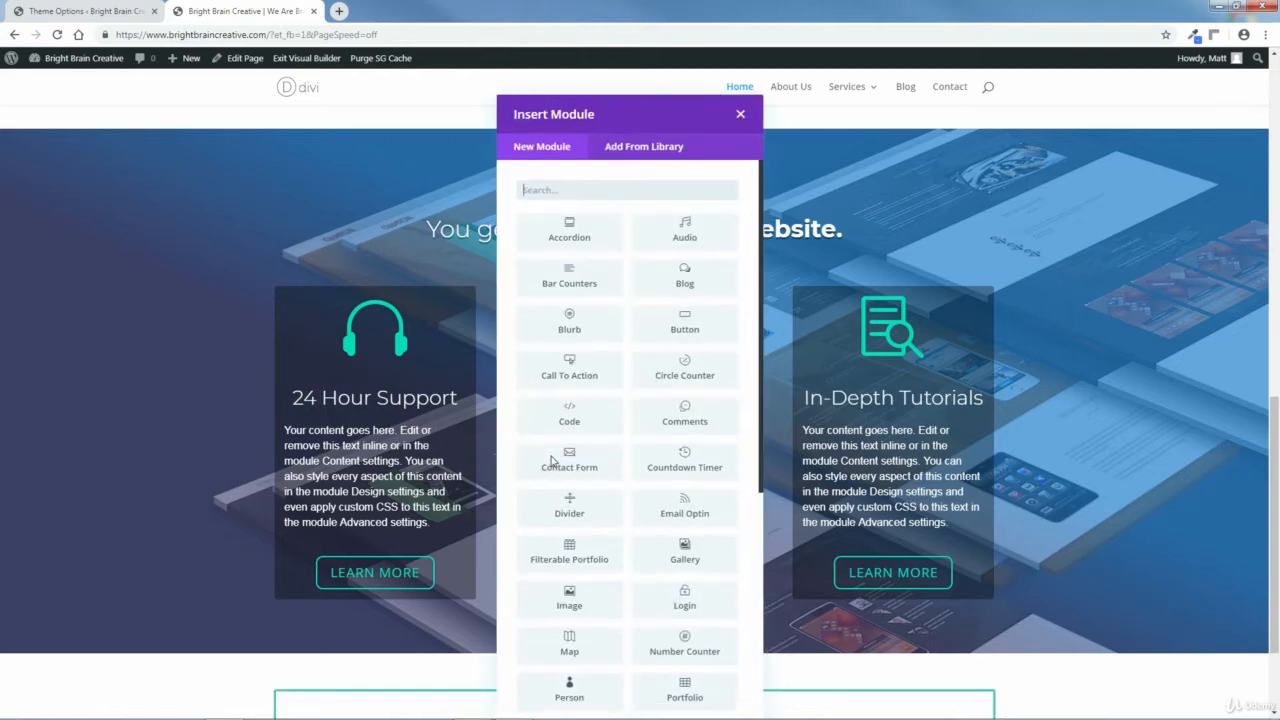
Step: Dismiss the module chooser and open the background image picker for the empty section above the footer
left_click(738, 115)
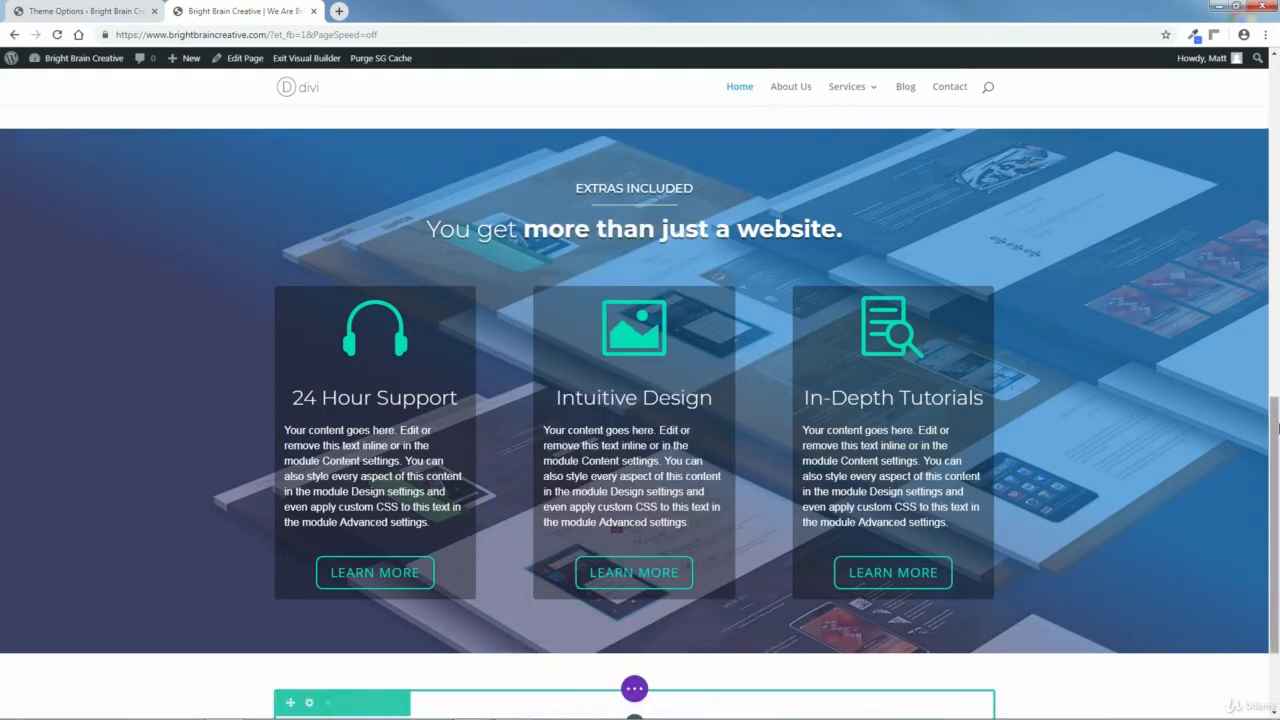
scroll(965, 248, "down", 2)
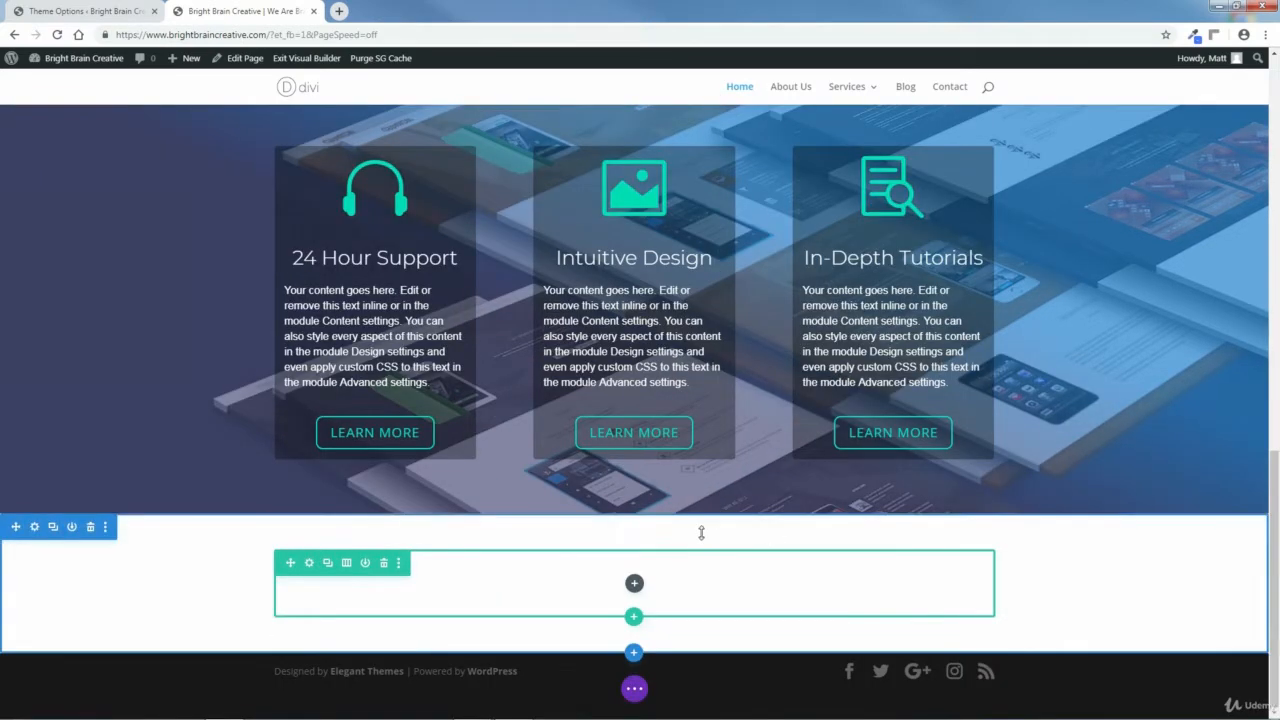
left_click(34, 526)
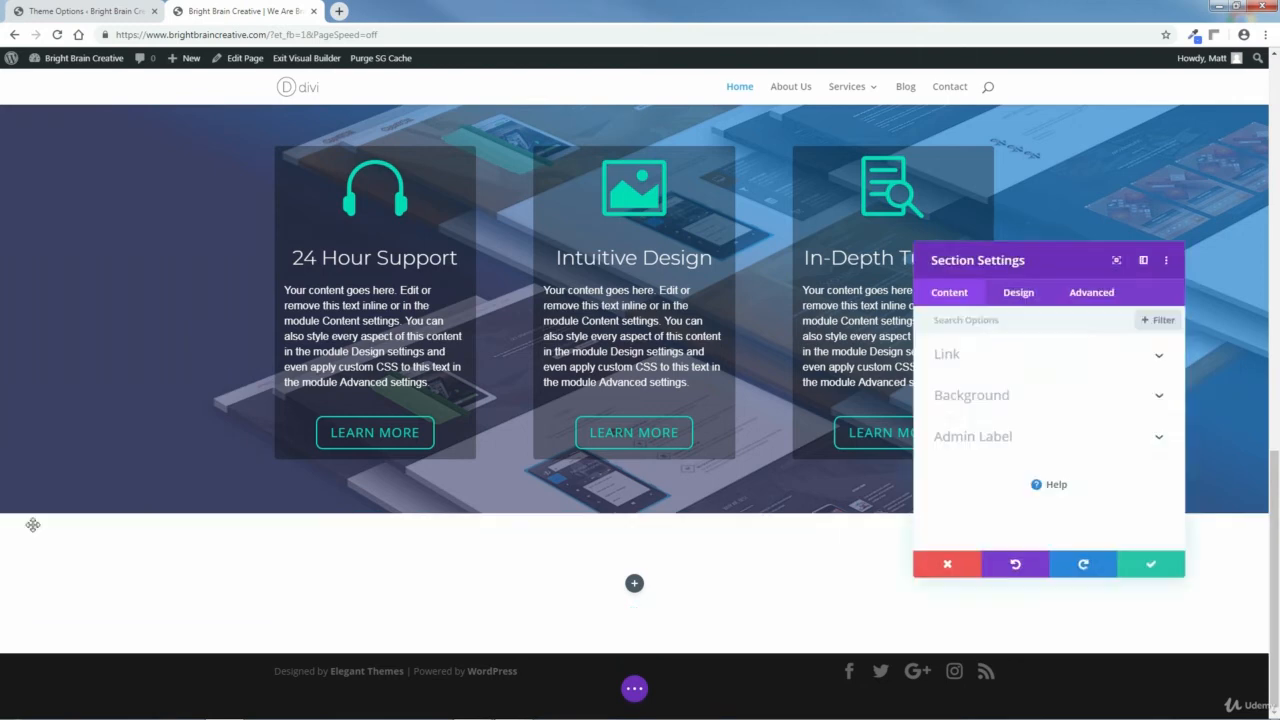
left_click(965, 402)
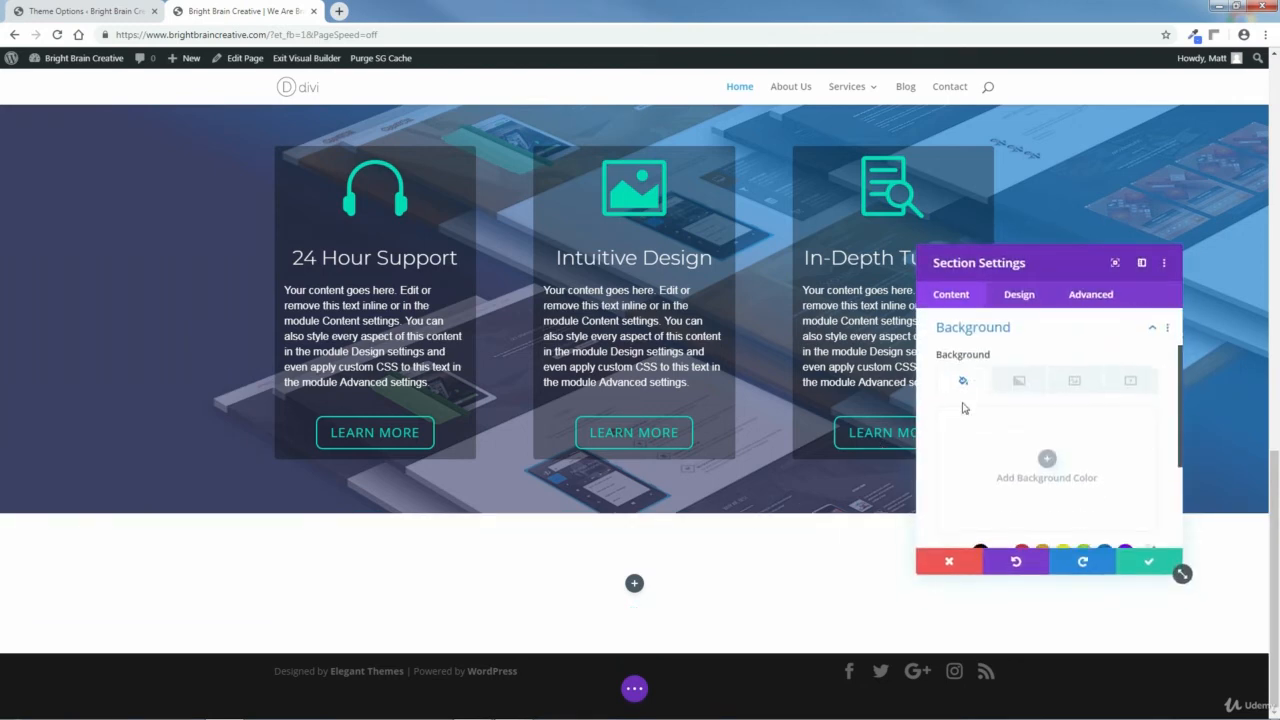
left_click(1076, 385)
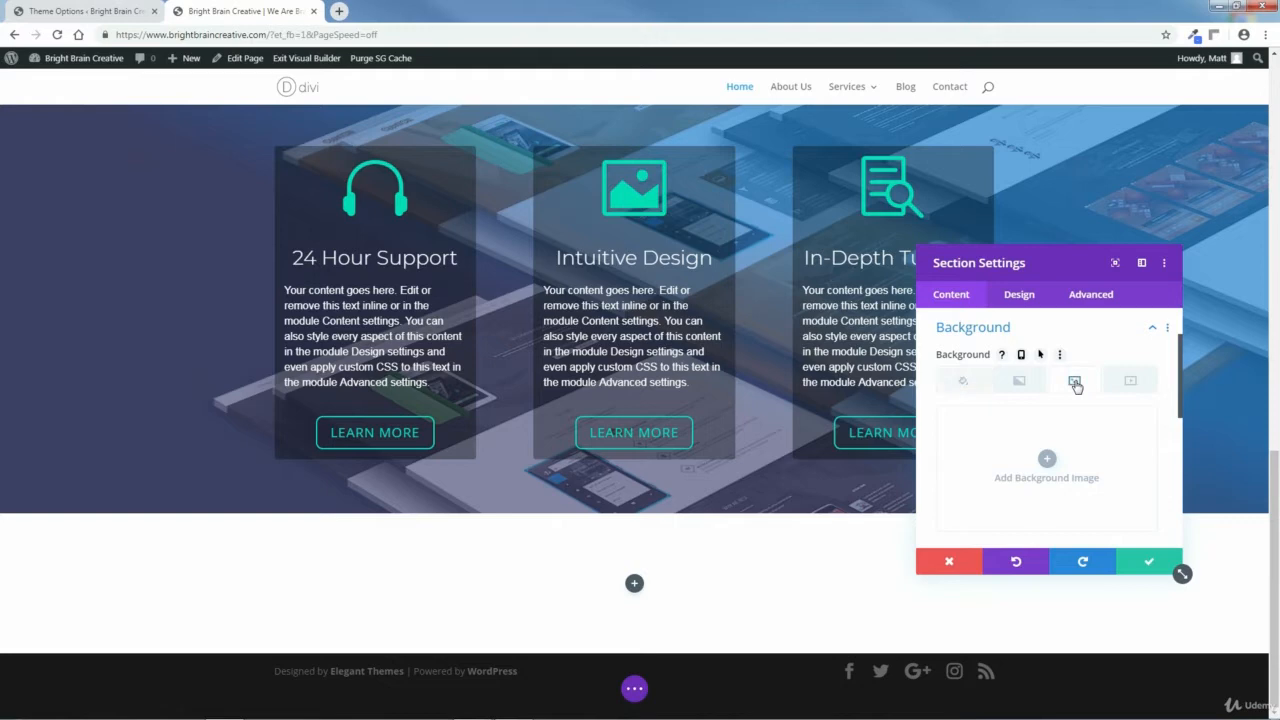
left_click(1047, 460)
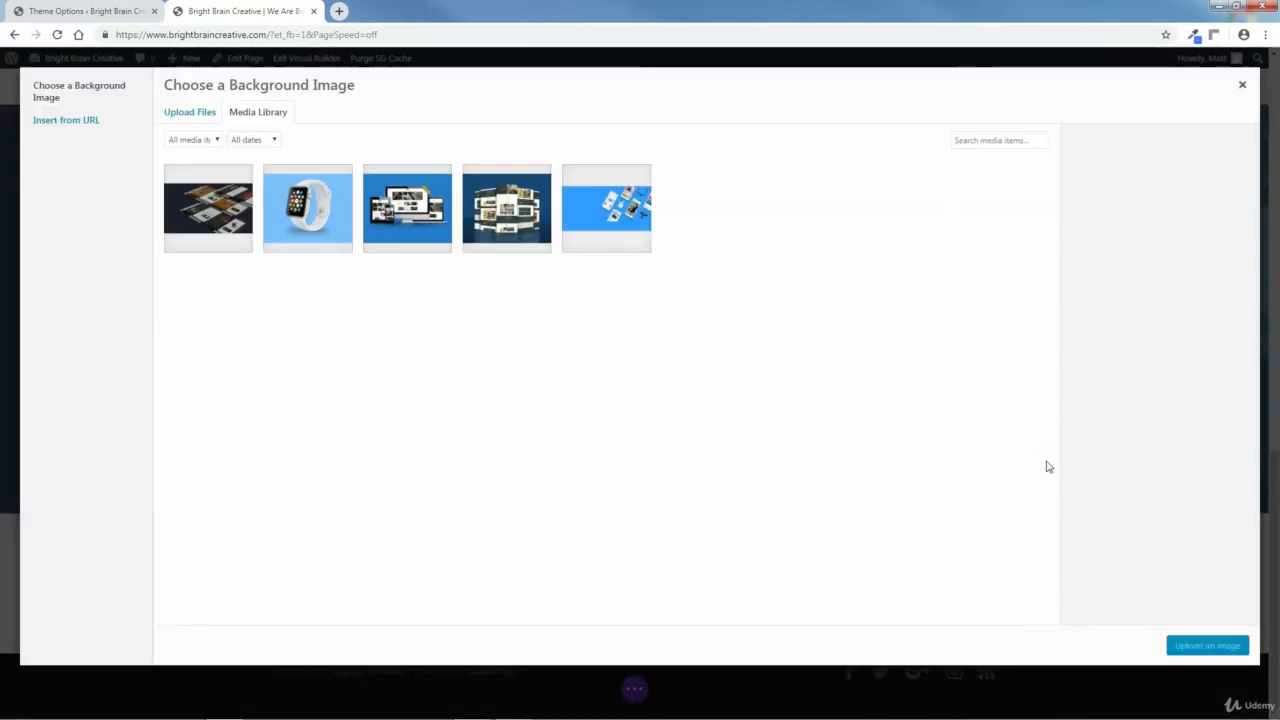
Step: Upload POLY-RABBIT-LARGE-3.jpg, set it as the section's background image and save the section settings
left_click(191, 116)
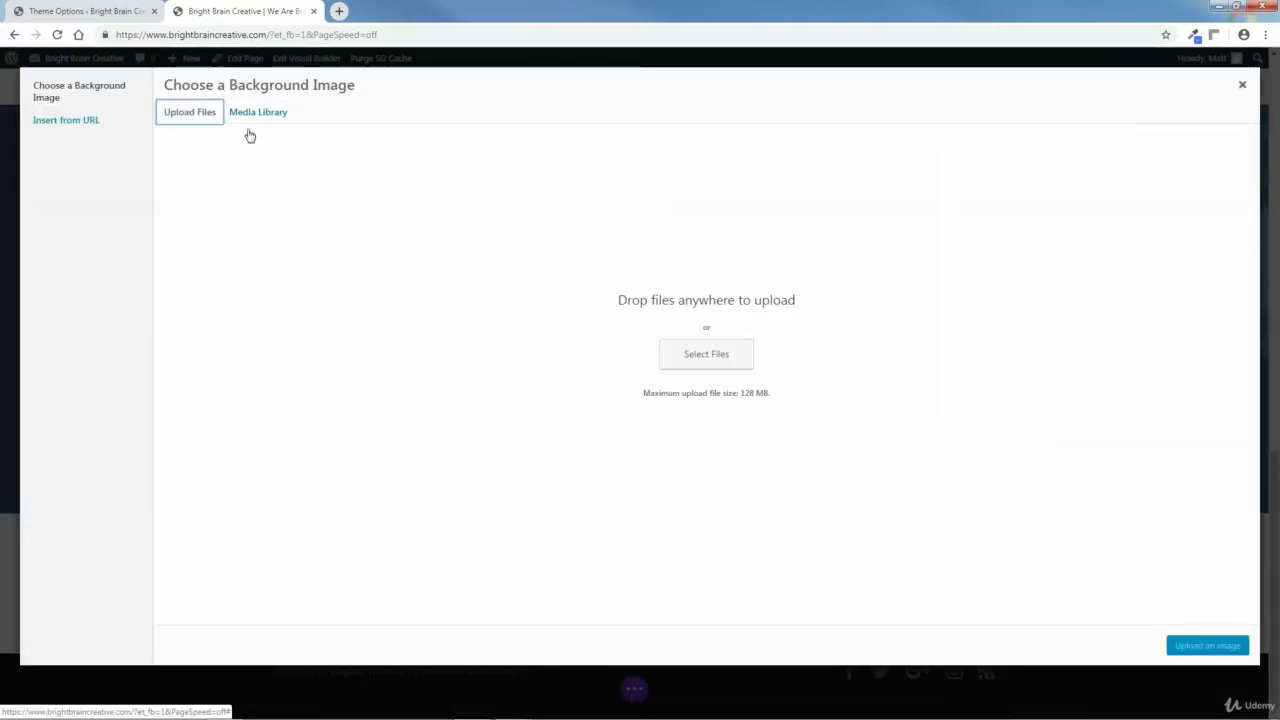
left_click(708, 358)
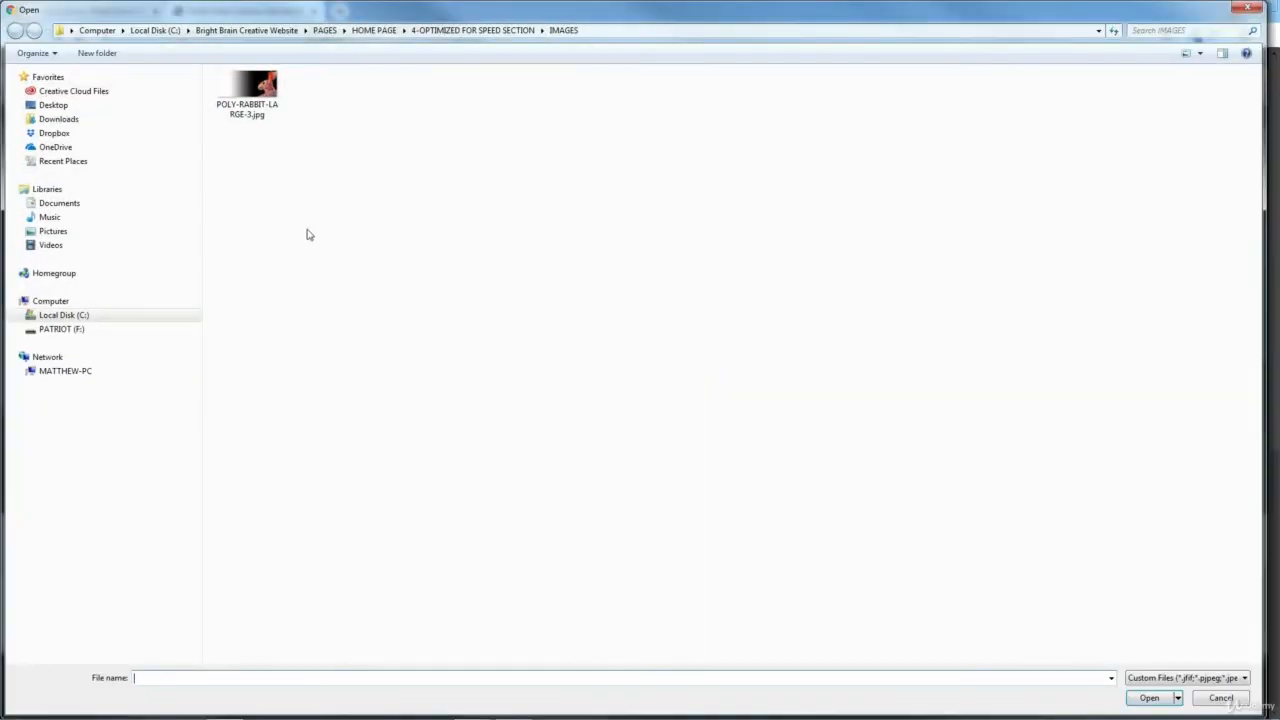
left_click(248, 92)
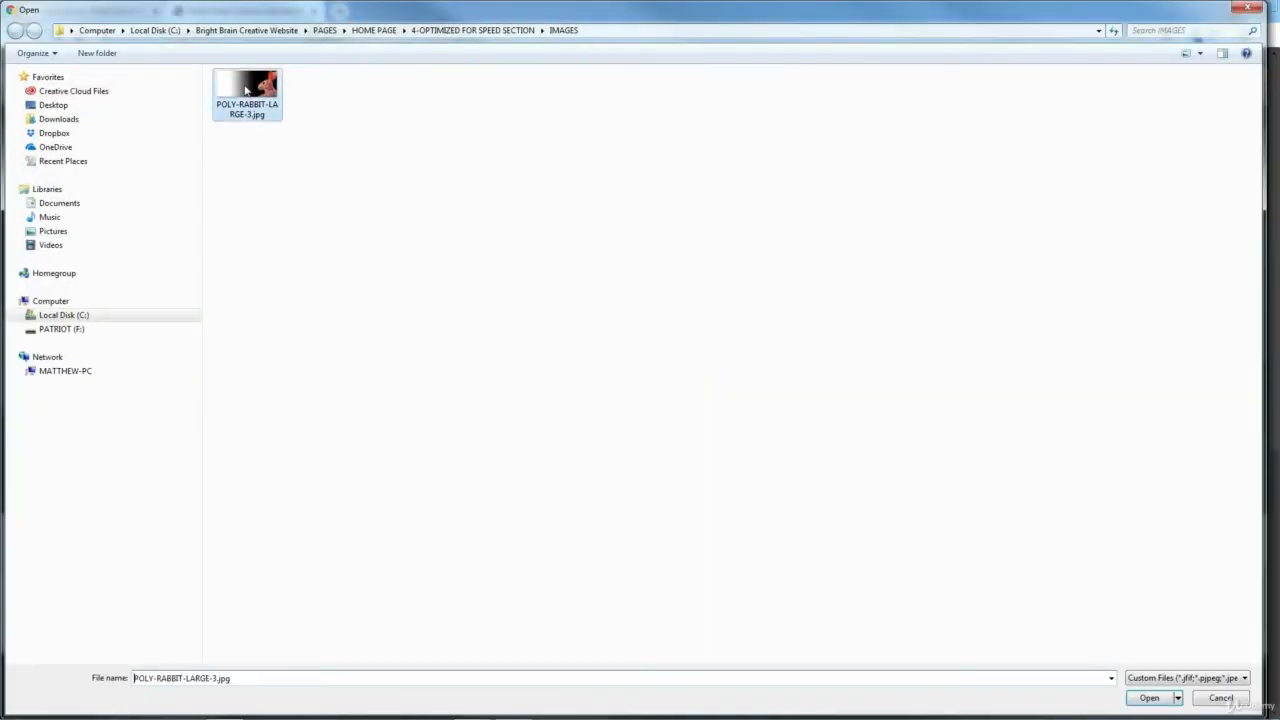
left_click(1150, 698)
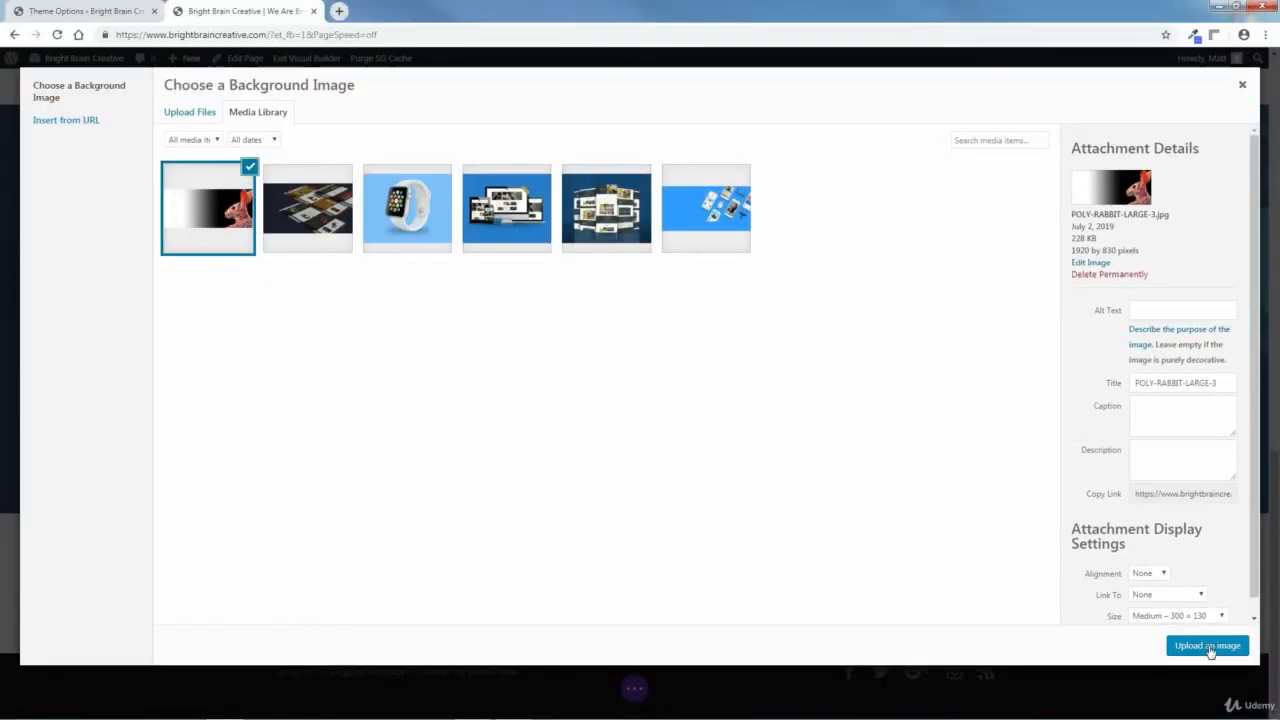
left_click(1208, 646)
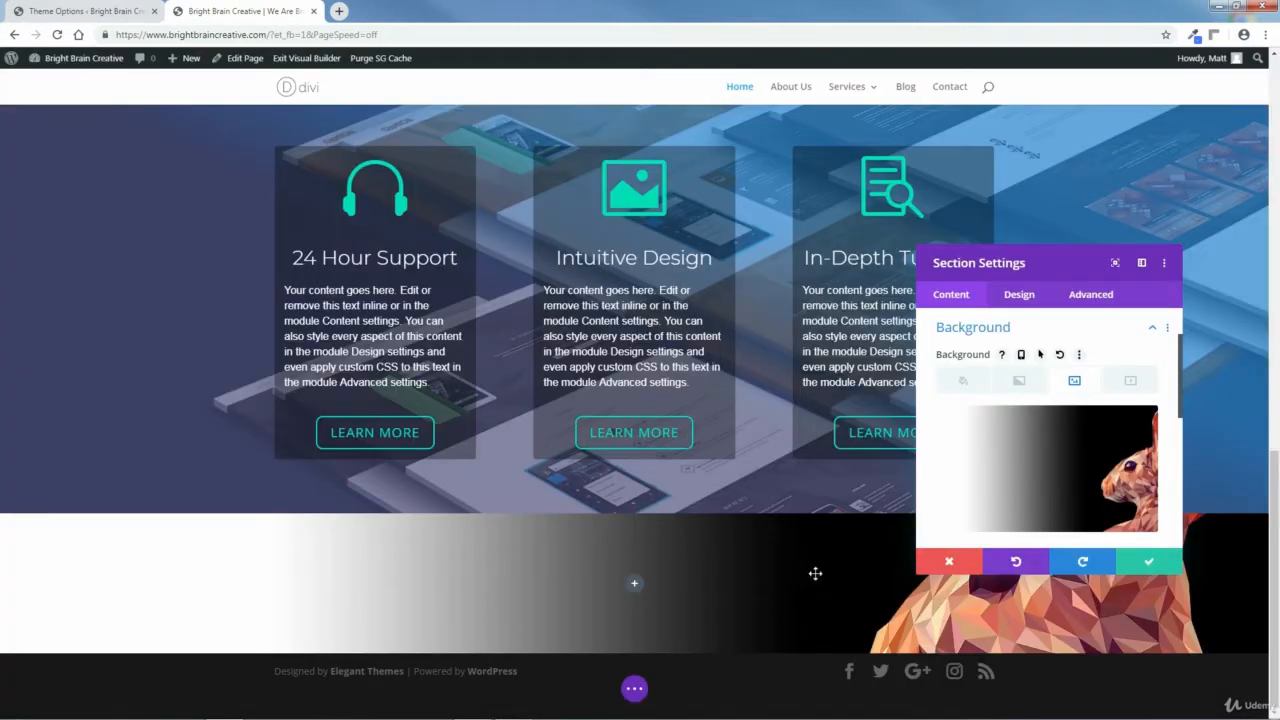
left_click(1150, 561)
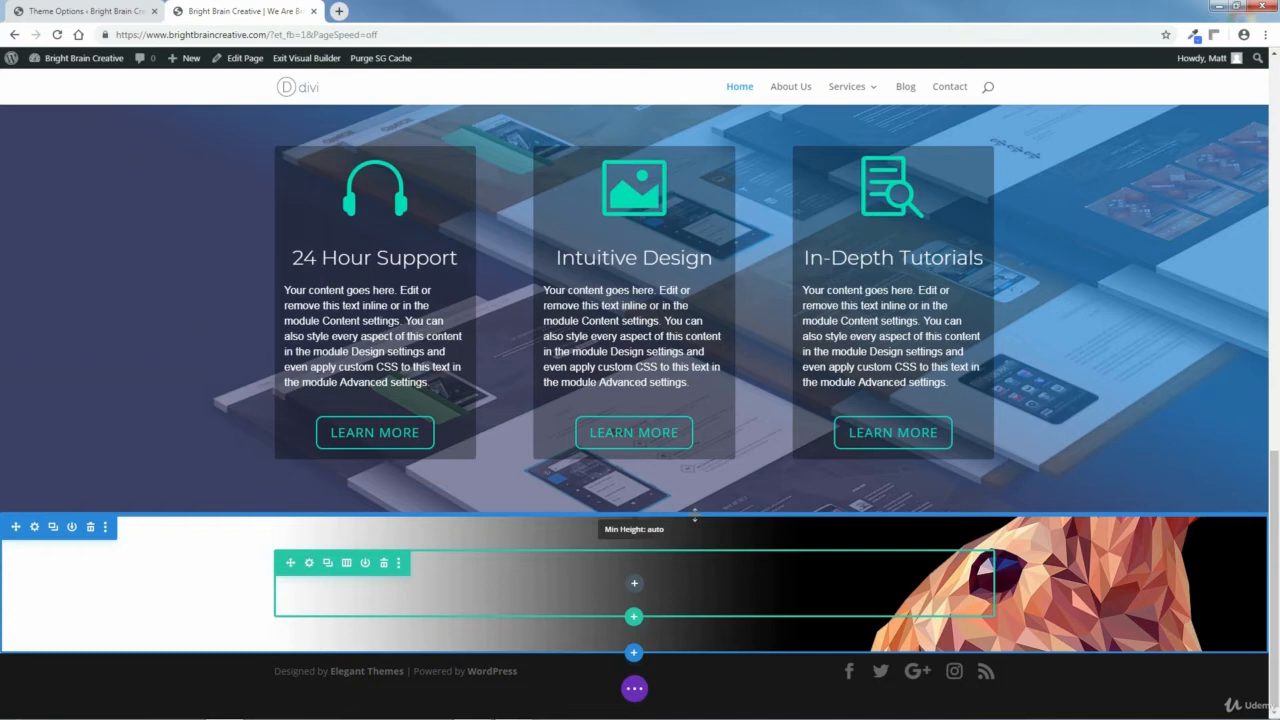
Step: Increase the section's minimum height until the rabbit's head and ears fit in the background
left_click_drag(694, 515, 714, 104)
left_click_drag(1277, 490, 1278, 566)
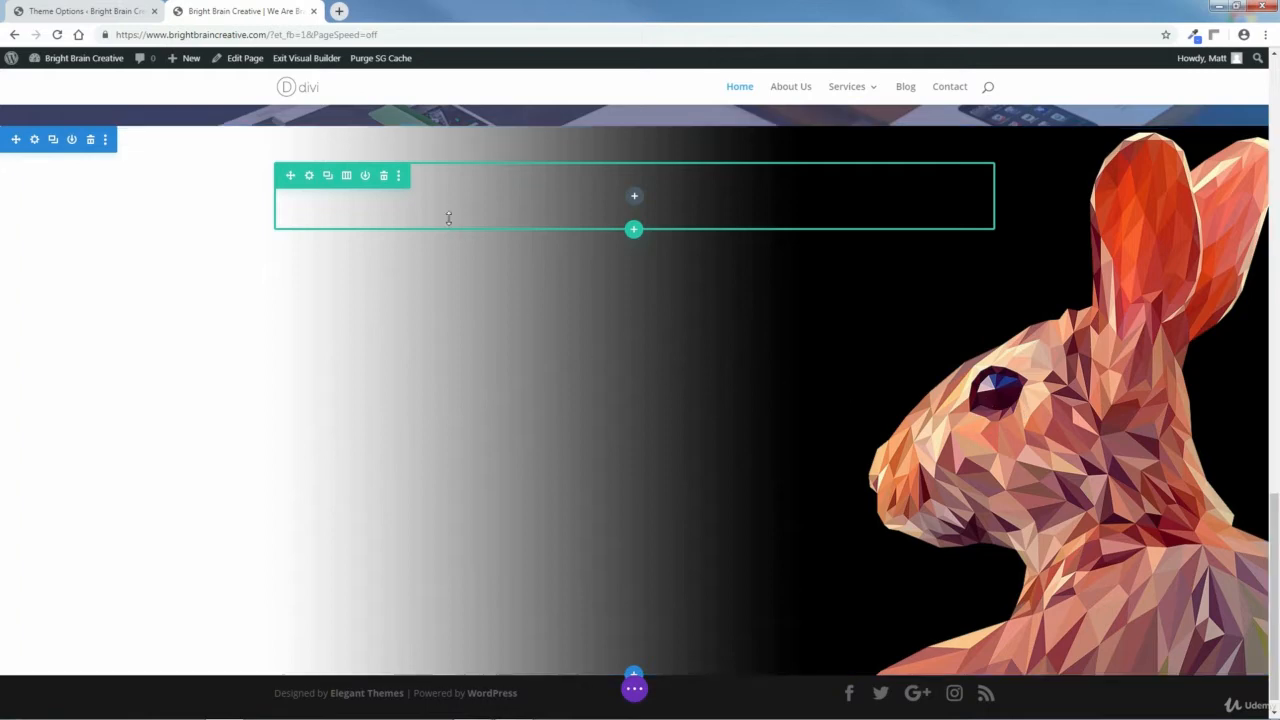
Step: Insert a Text module in the rabbit section's row and replace its placeholder content with "OPTIMIZED FOR SPEED"
left_click(634, 197)
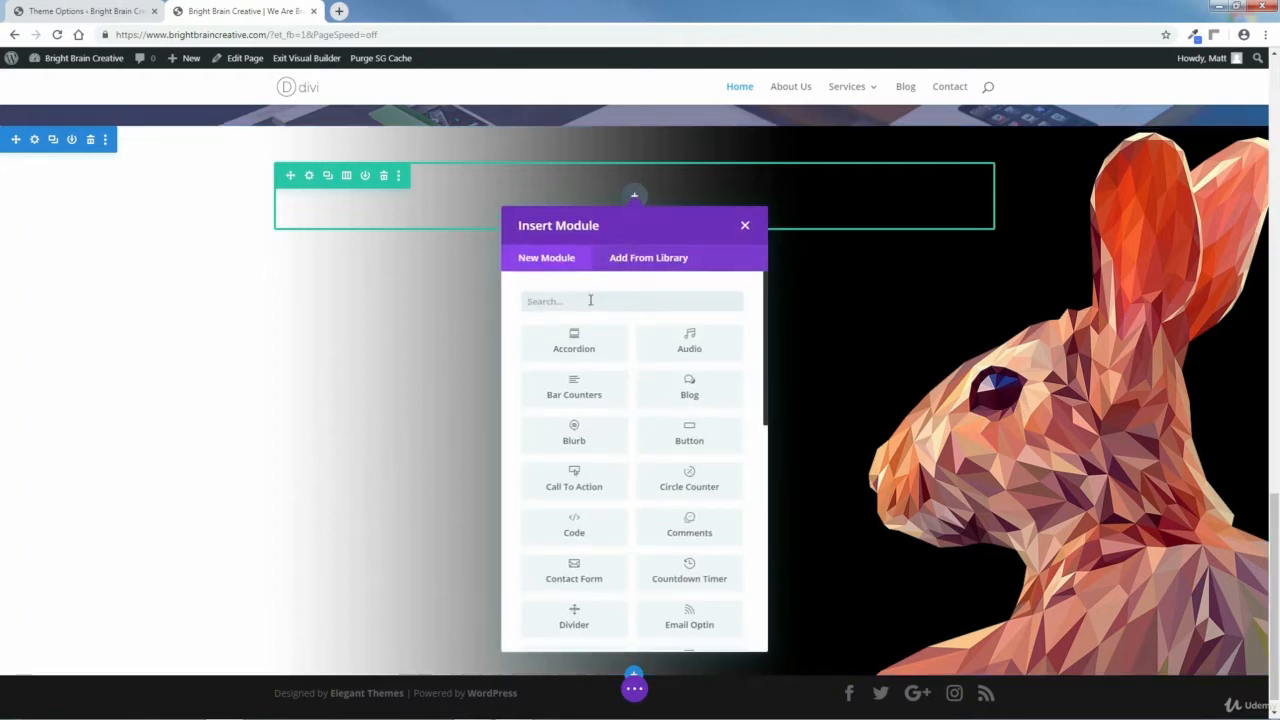
type("text")
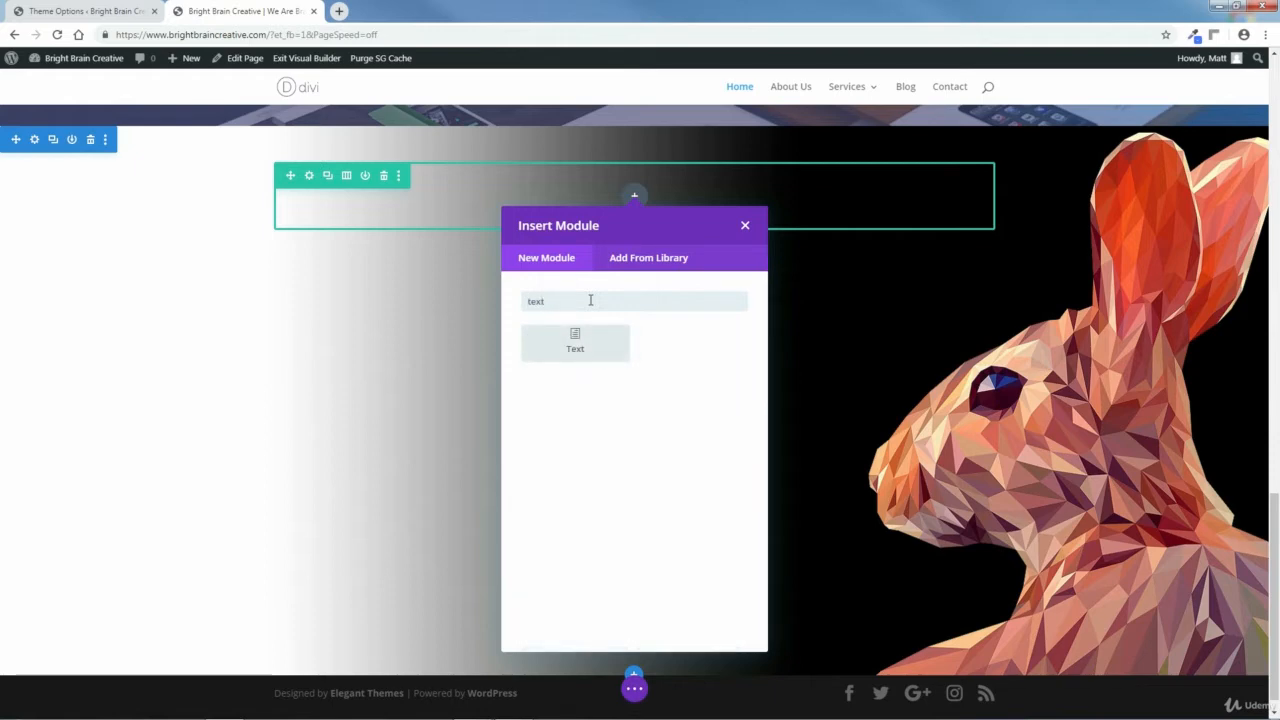
left_click(575, 343)
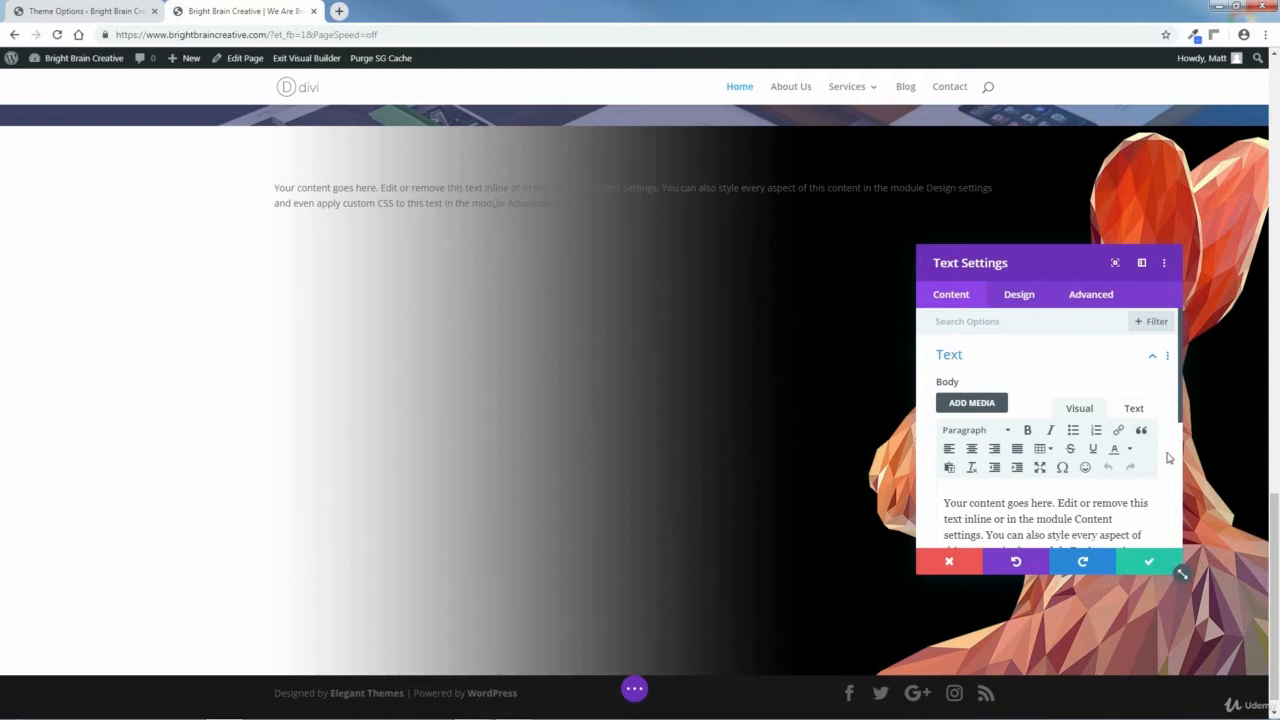
scroll(1100, 430, "down", 1)
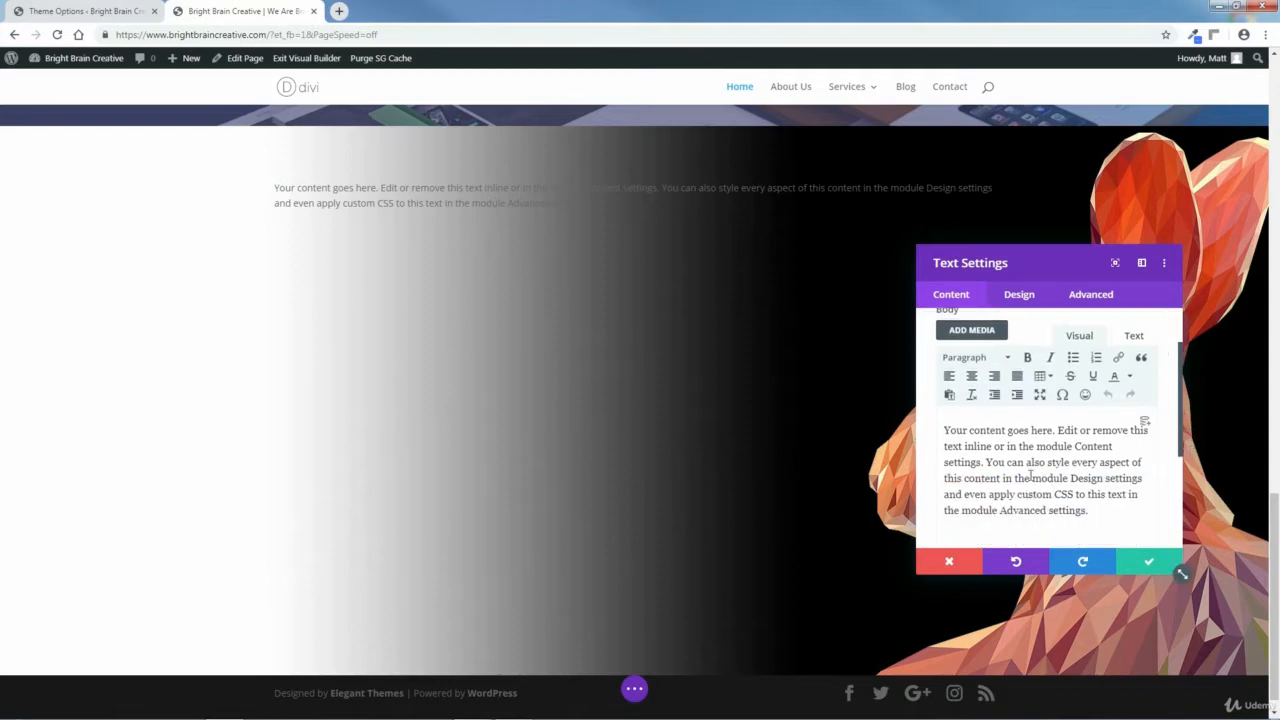
left_click_drag(1092, 511, 943, 430)
key("BackSpace")
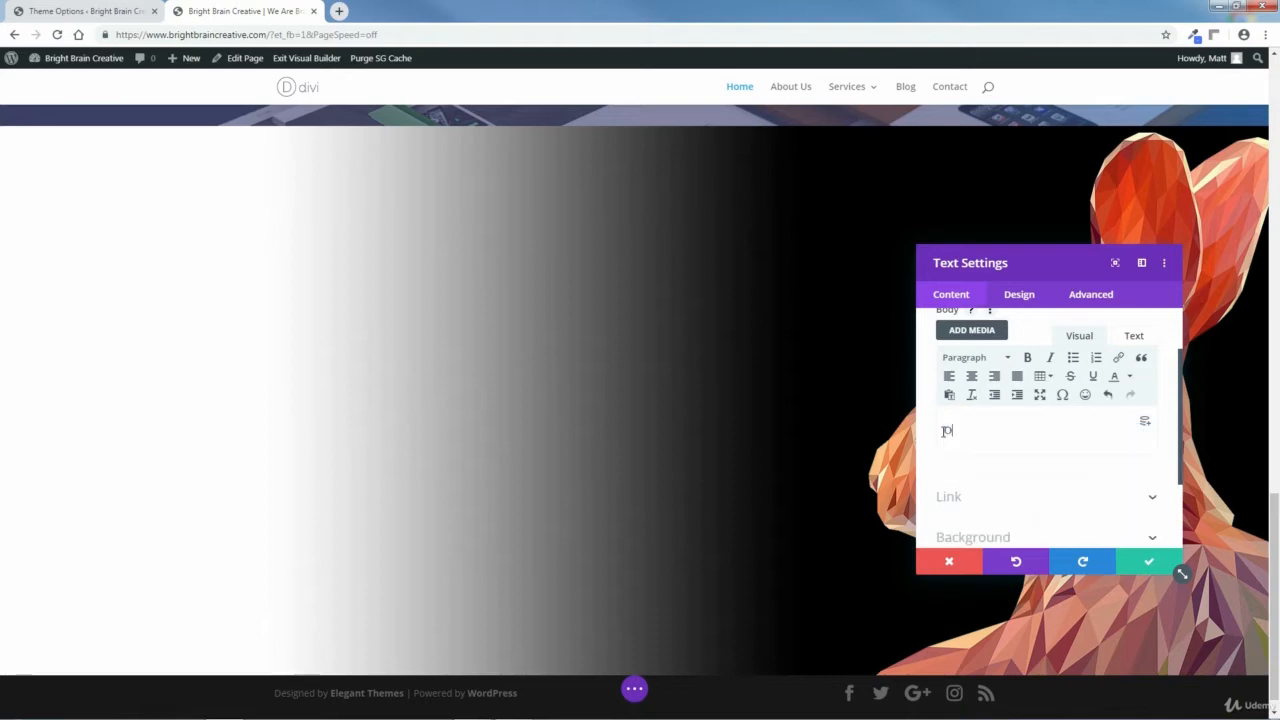
type("OPTIMIZED FOR SPEED")
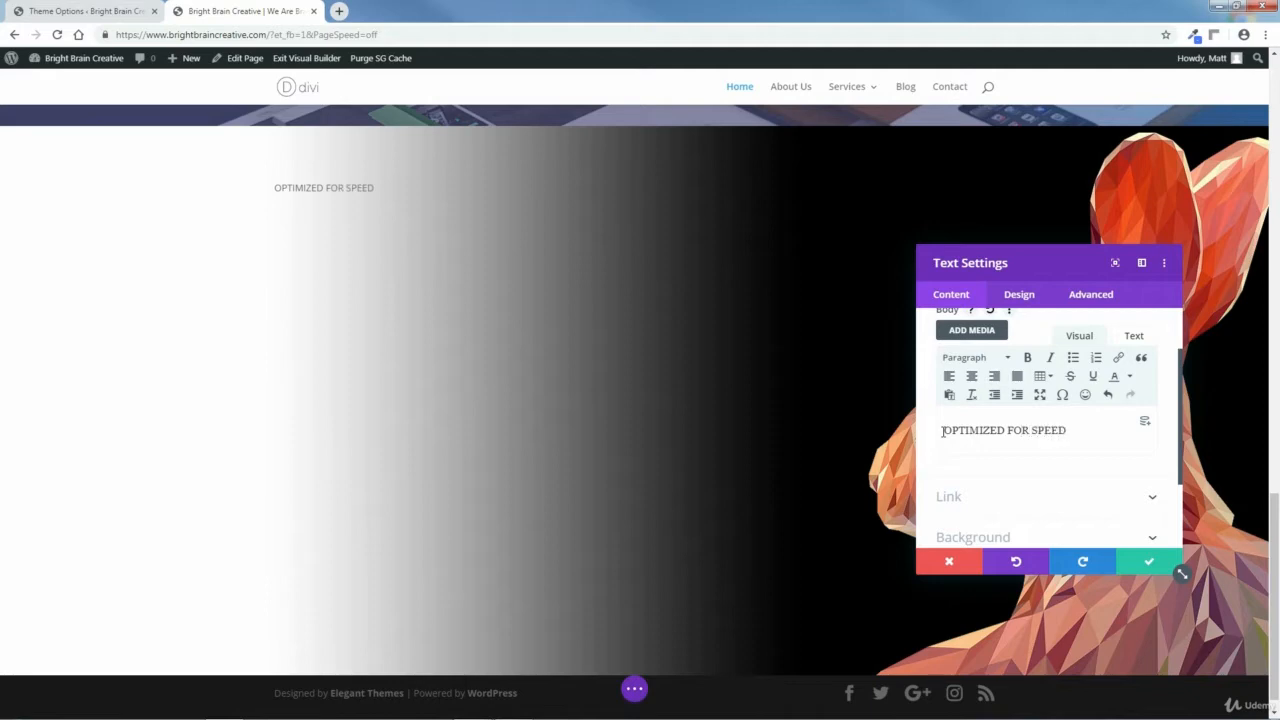
Step: Center the "OPTIMIZED FOR SPEED" line and format it as Heading 2
left_click_drag(1067, 430, 947, 430)
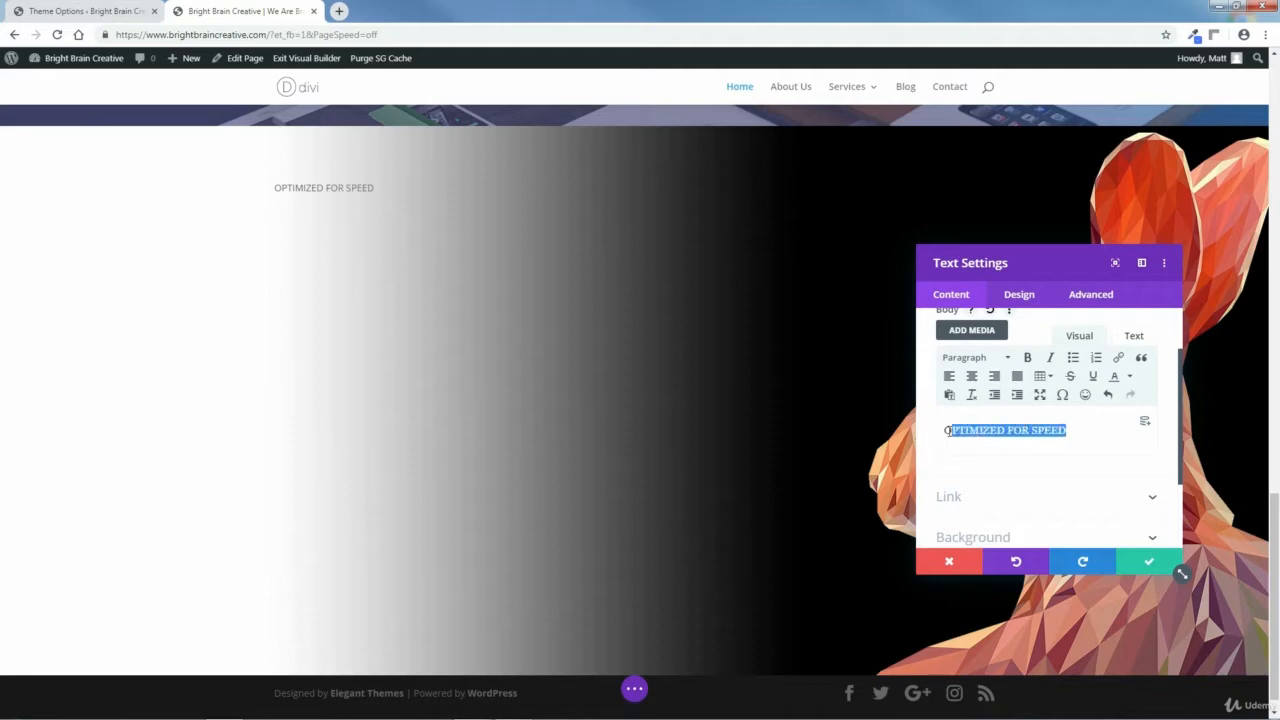
left_click(971, 376)
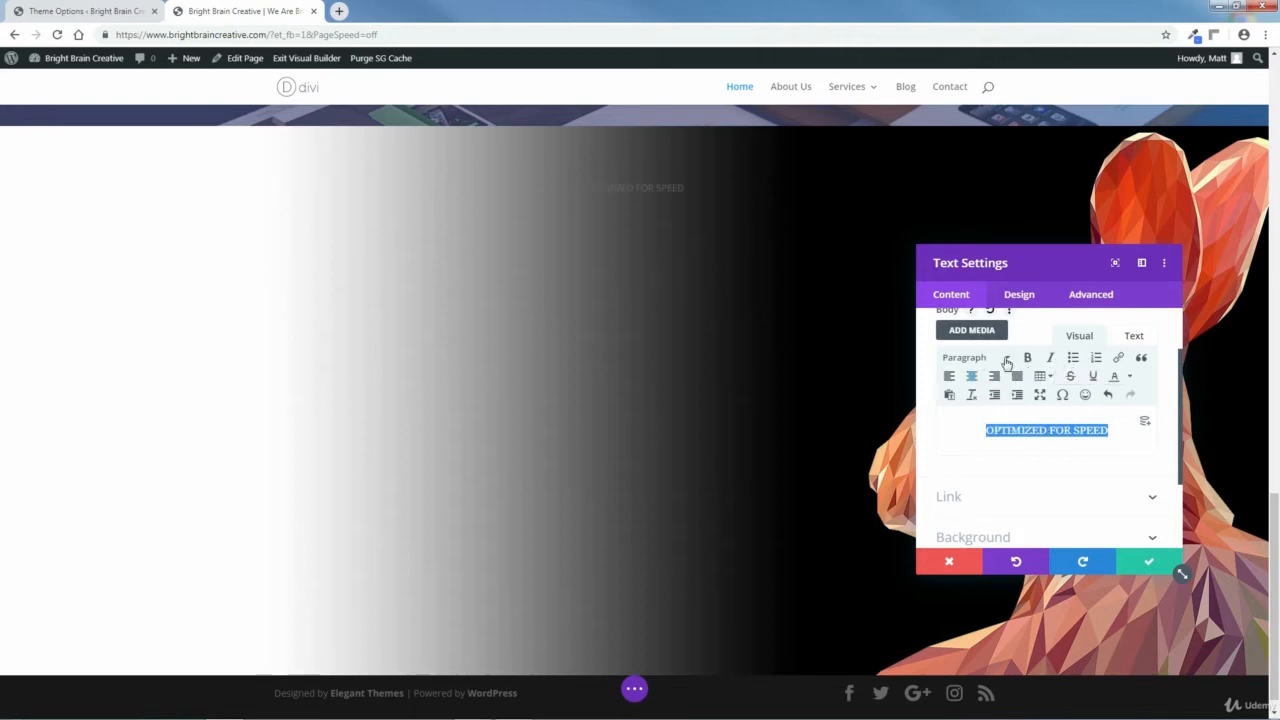
left_click(1010, 362)
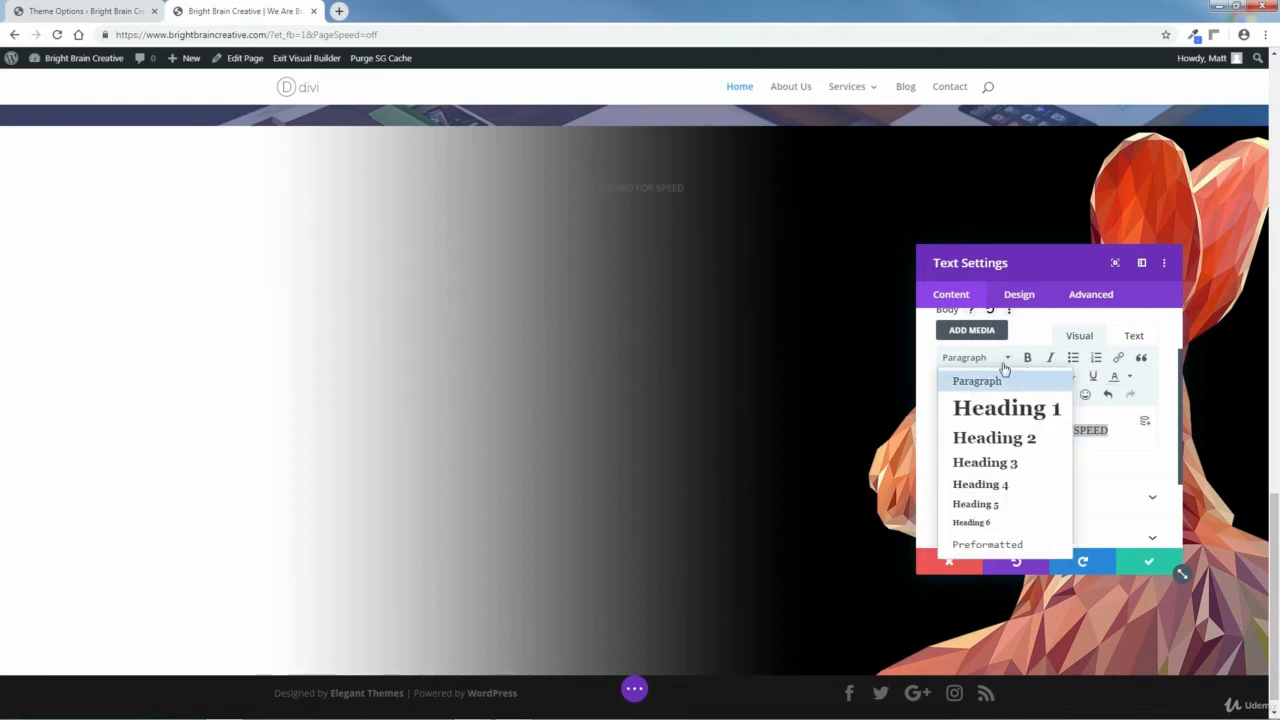
left_click(993, 437)
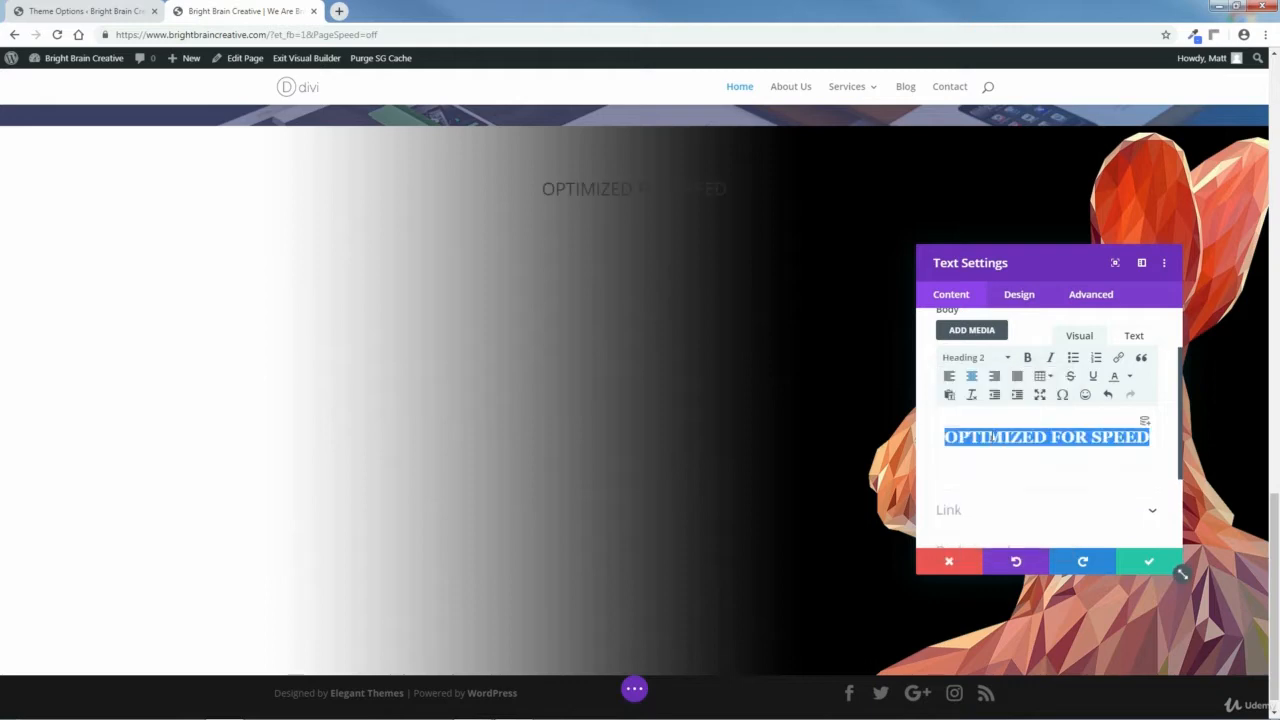
Step: Italicize only the word "SPEED" in the heading
left_click(1093, 437)
left_click_drag(1093, 437, 1150, 437)
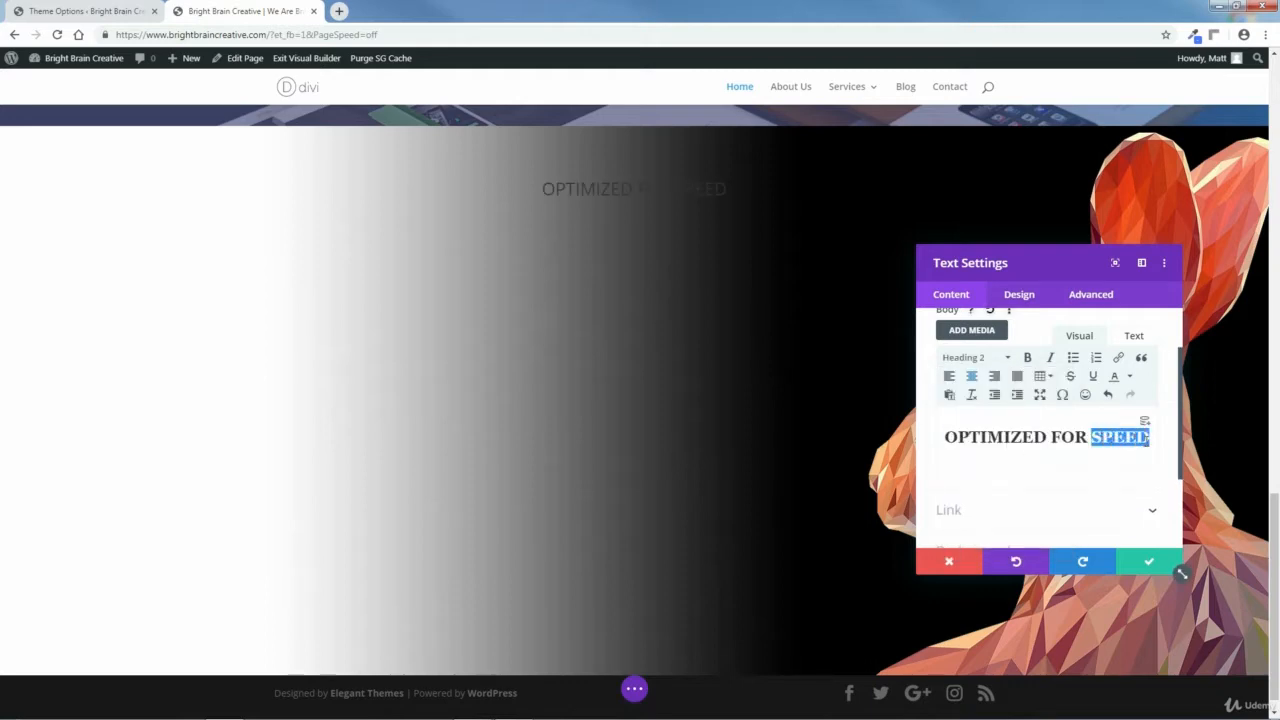
left_click(1051, 358)
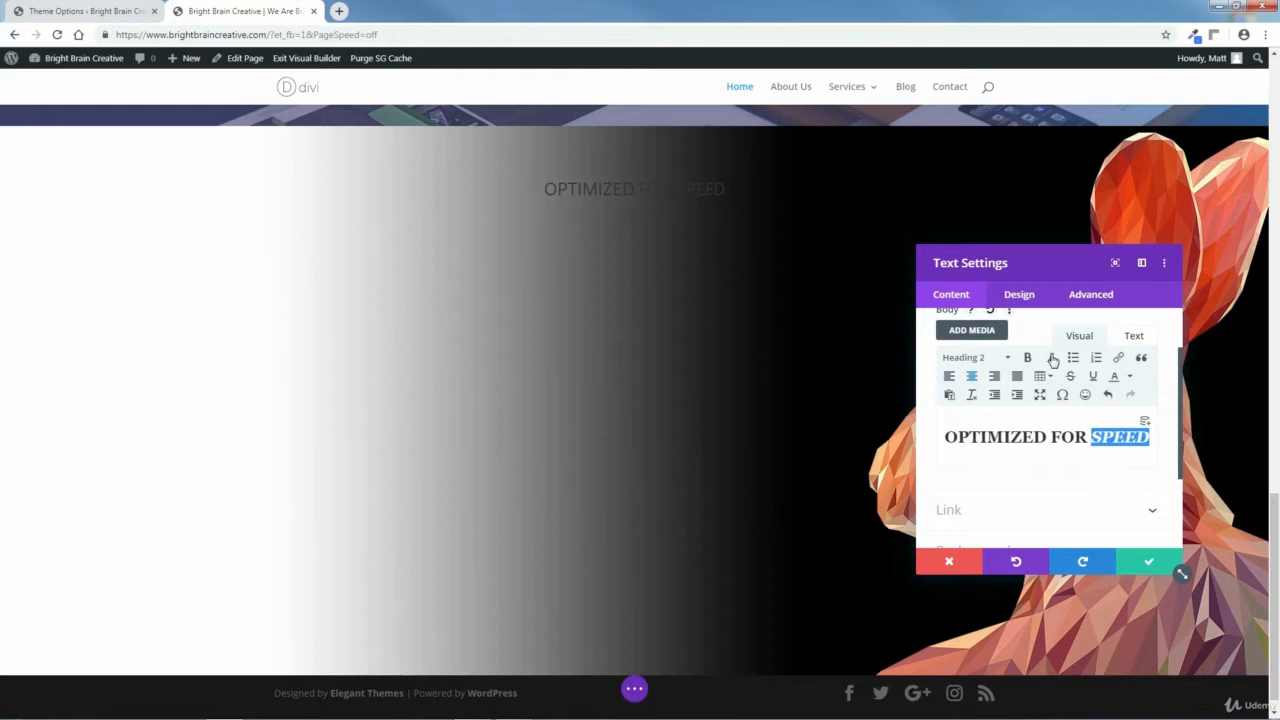
Step: Set the Heading 2 font to Montserrat with Ultra Bold weight in the text module's design settings
left_click(1019, 295)
left_click(1006, 396)
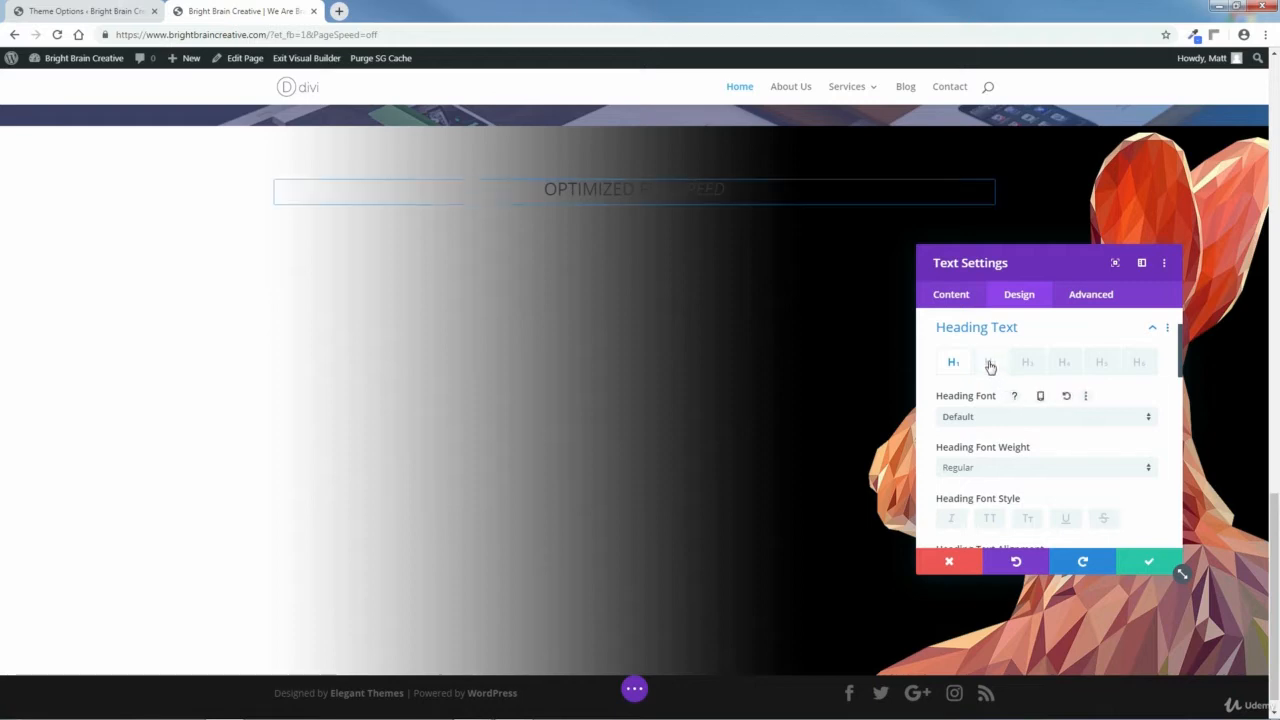
left_click(990, 365)
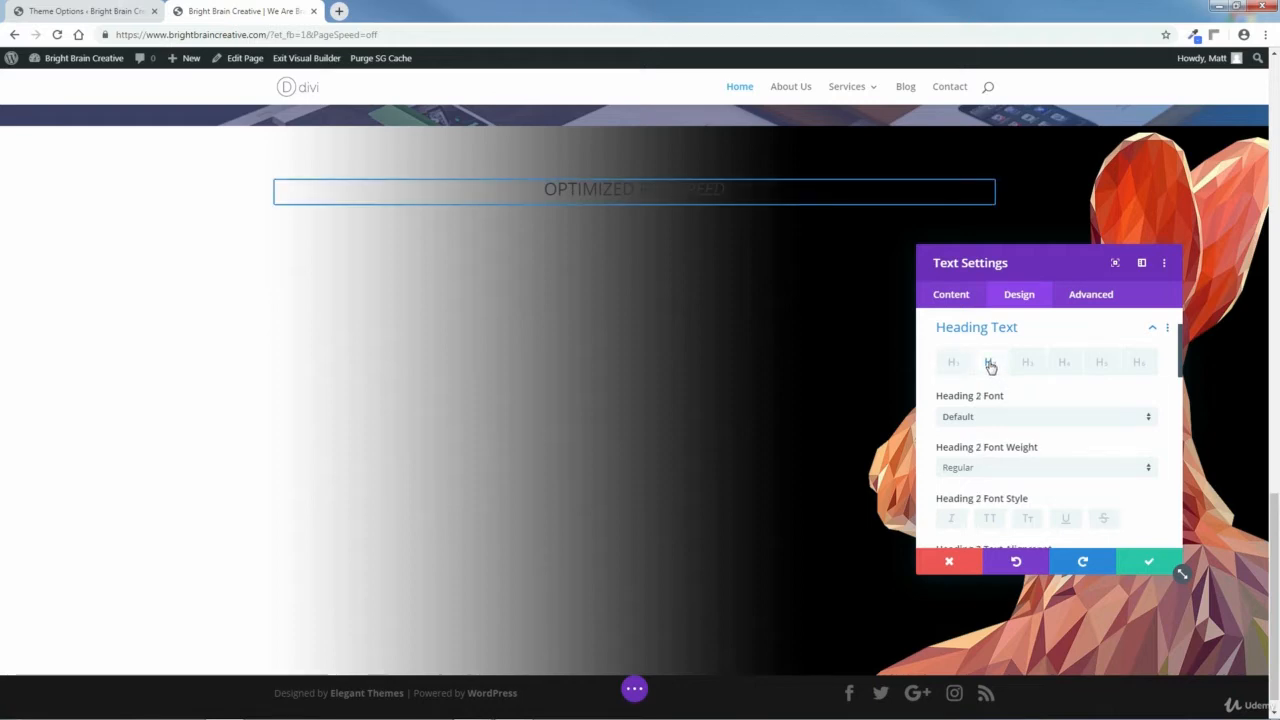
scroll(1180, 367, "down", 1)
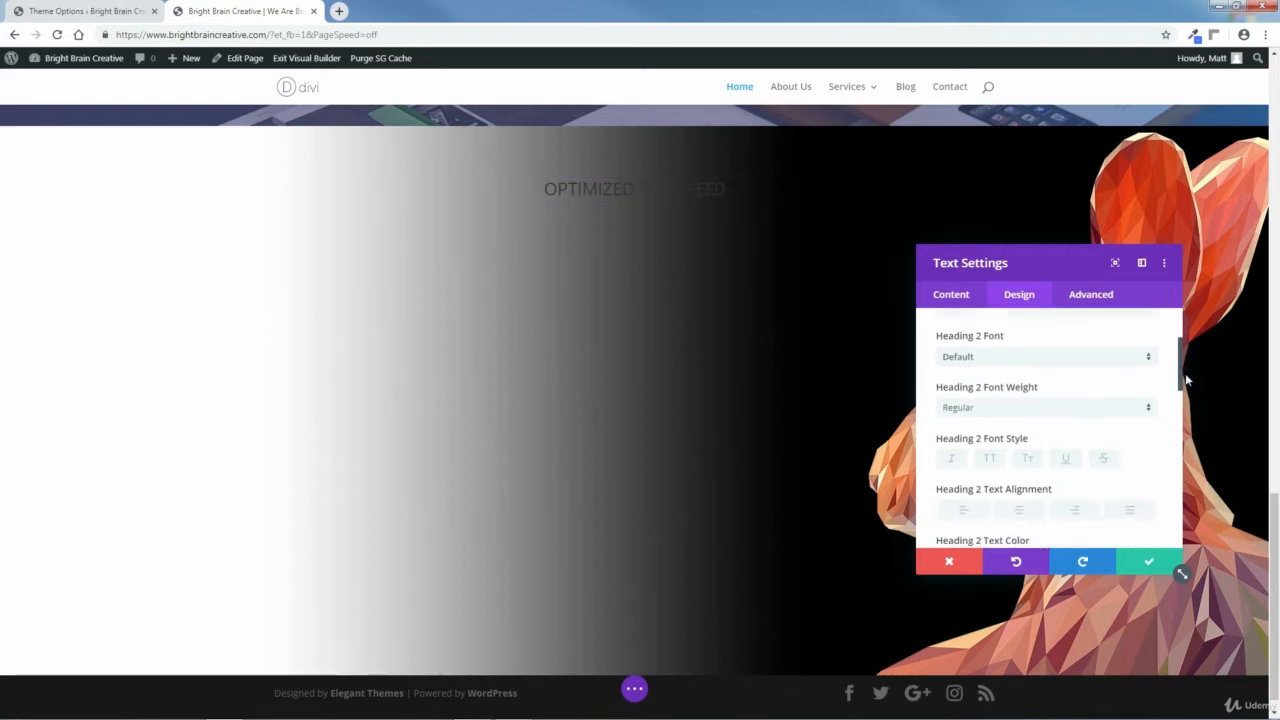
left_click(1150, 346)
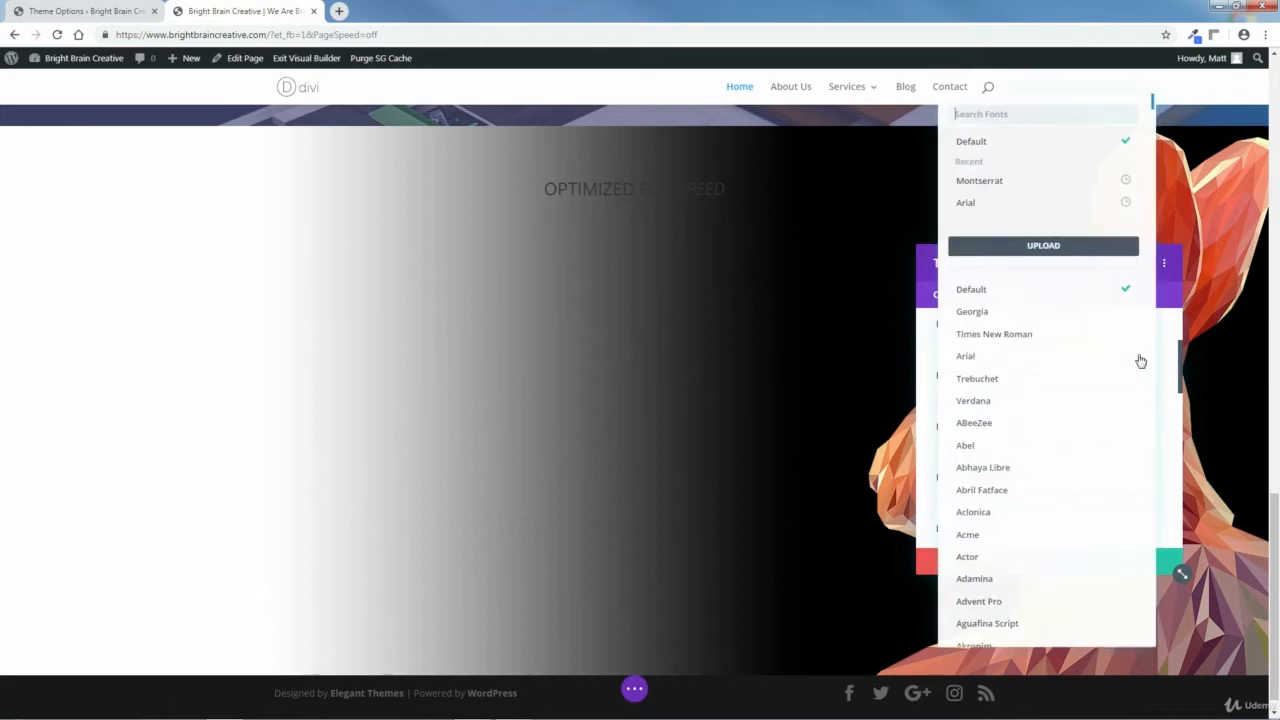
left_click(987, 178)
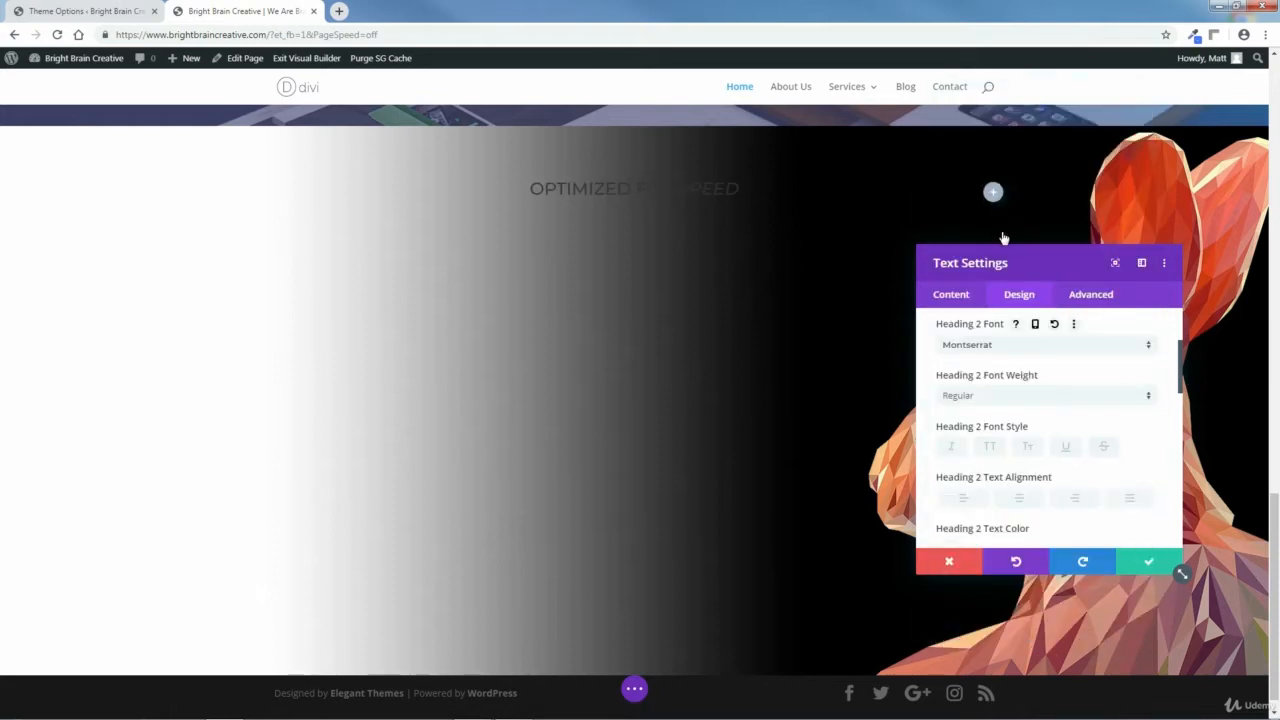
left_click(1027, 397)
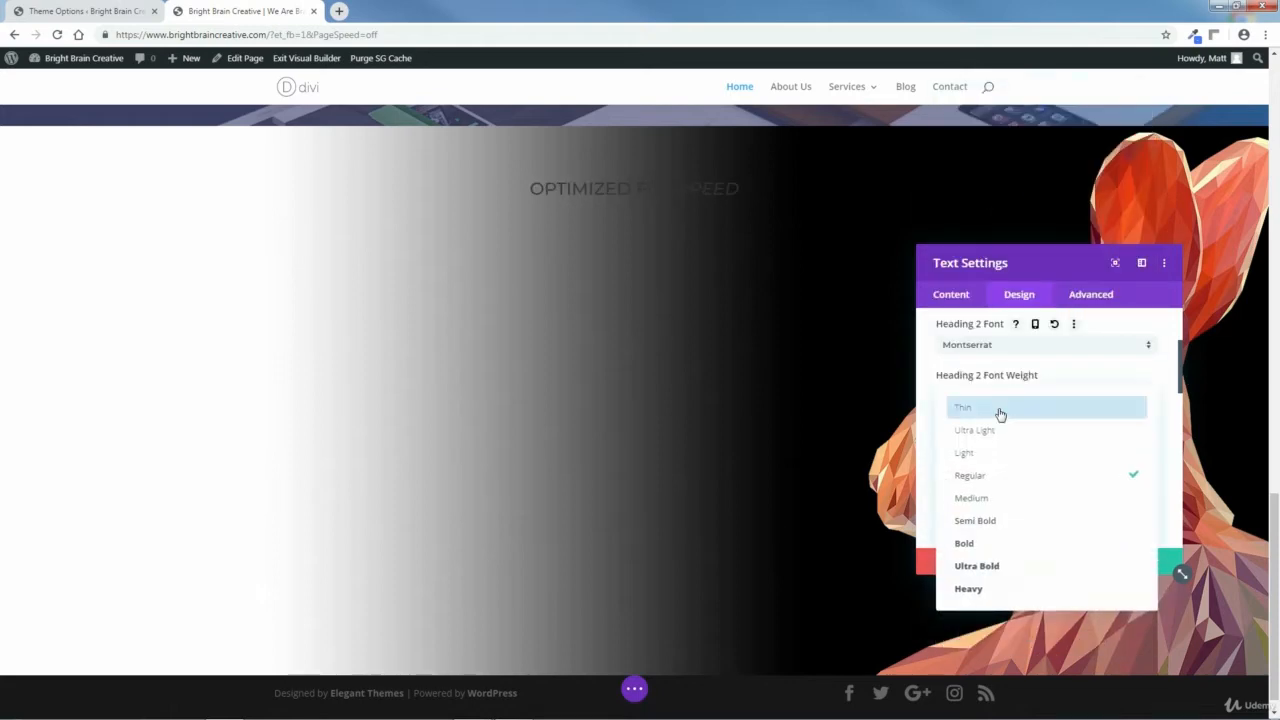
left_click(968, 566)
Step: Change the Heading 2 text color to white and its text size to 42px
left_click_drag(1185, 379, 1196, 418)
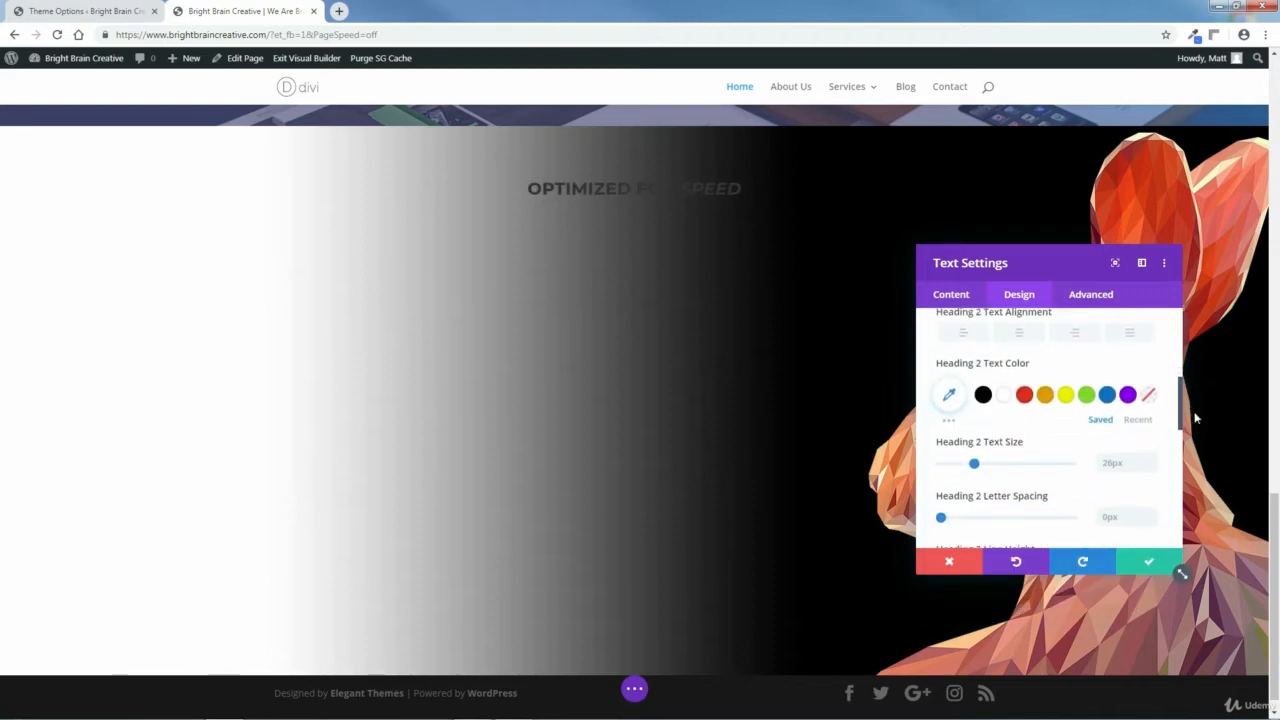
left_click(1003, 394)
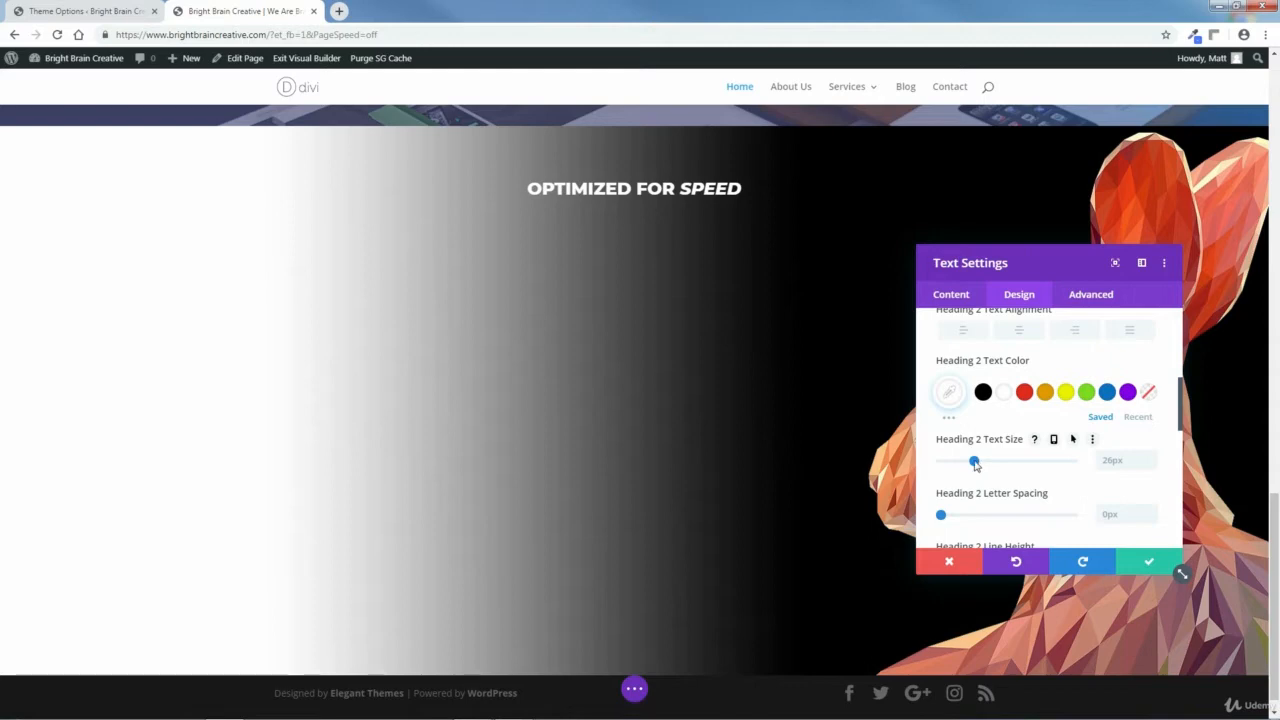
left_click_drag(976, 465, 998, 468)
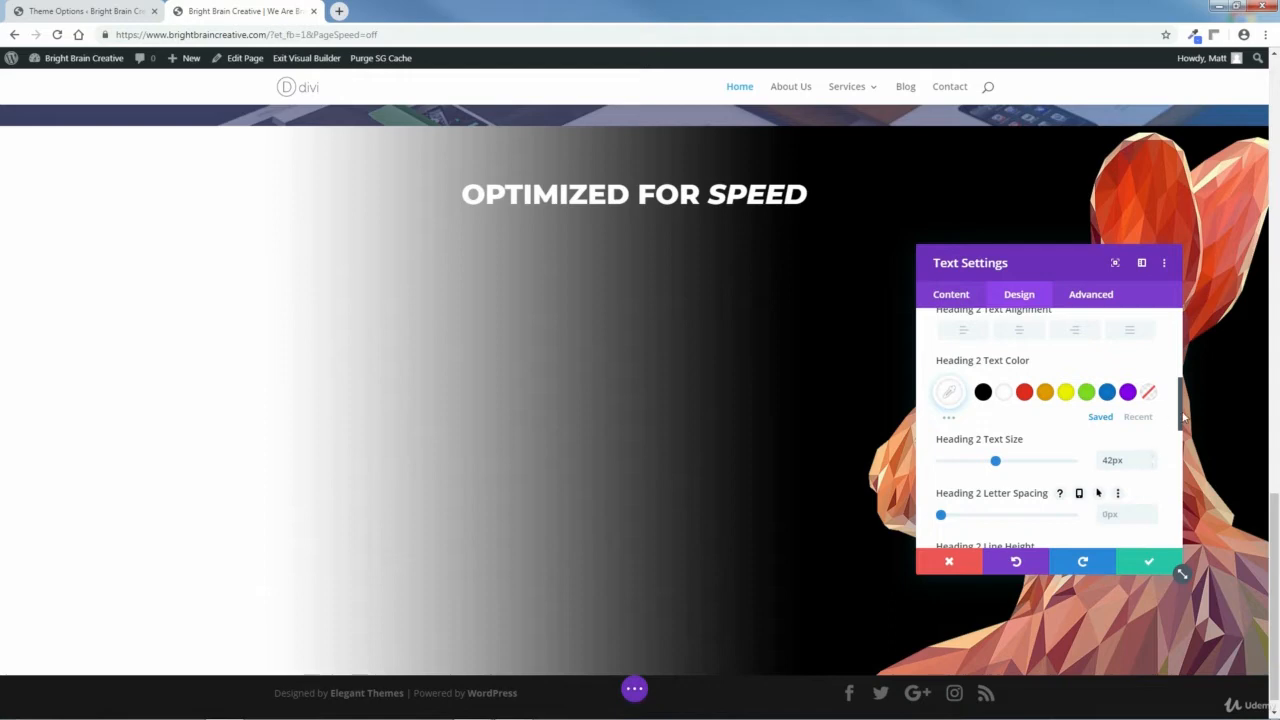
Step: Apply the solid text shadow preset that falls straight below the letters to Heading 2 and save the text module
left_click_drag(1183, 416, 1185, 467)
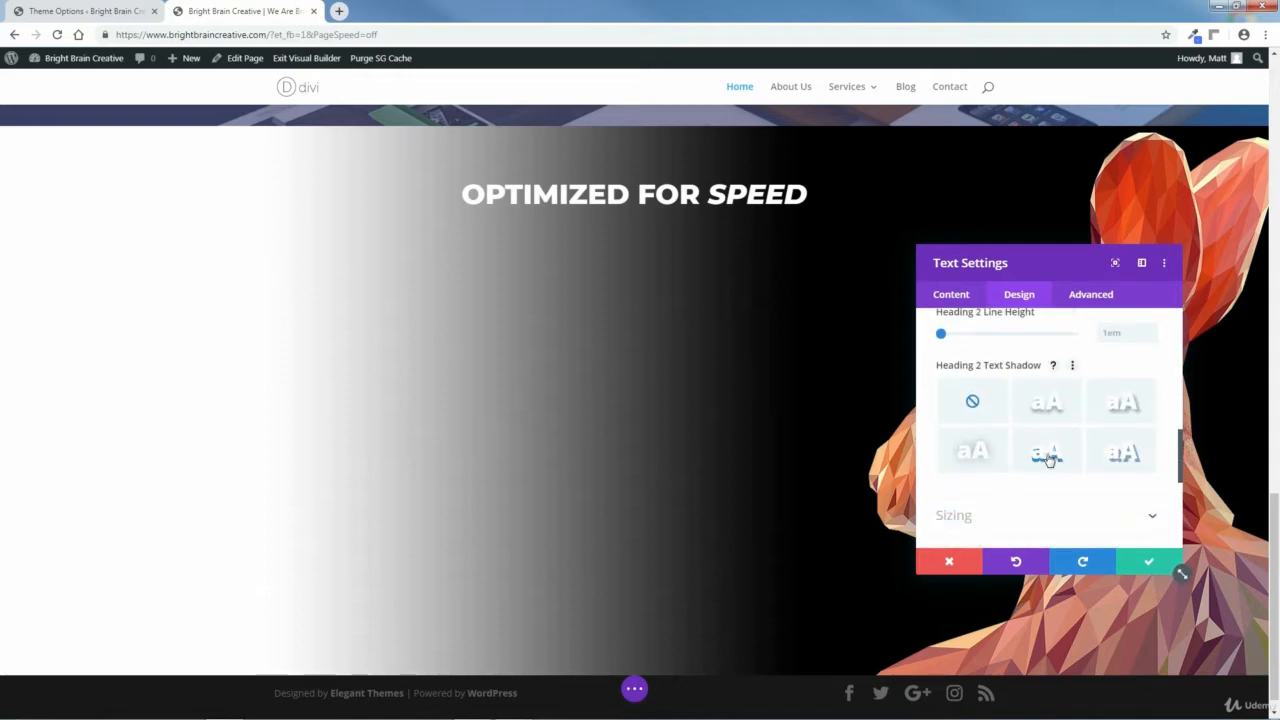
left_click(1046, 455)
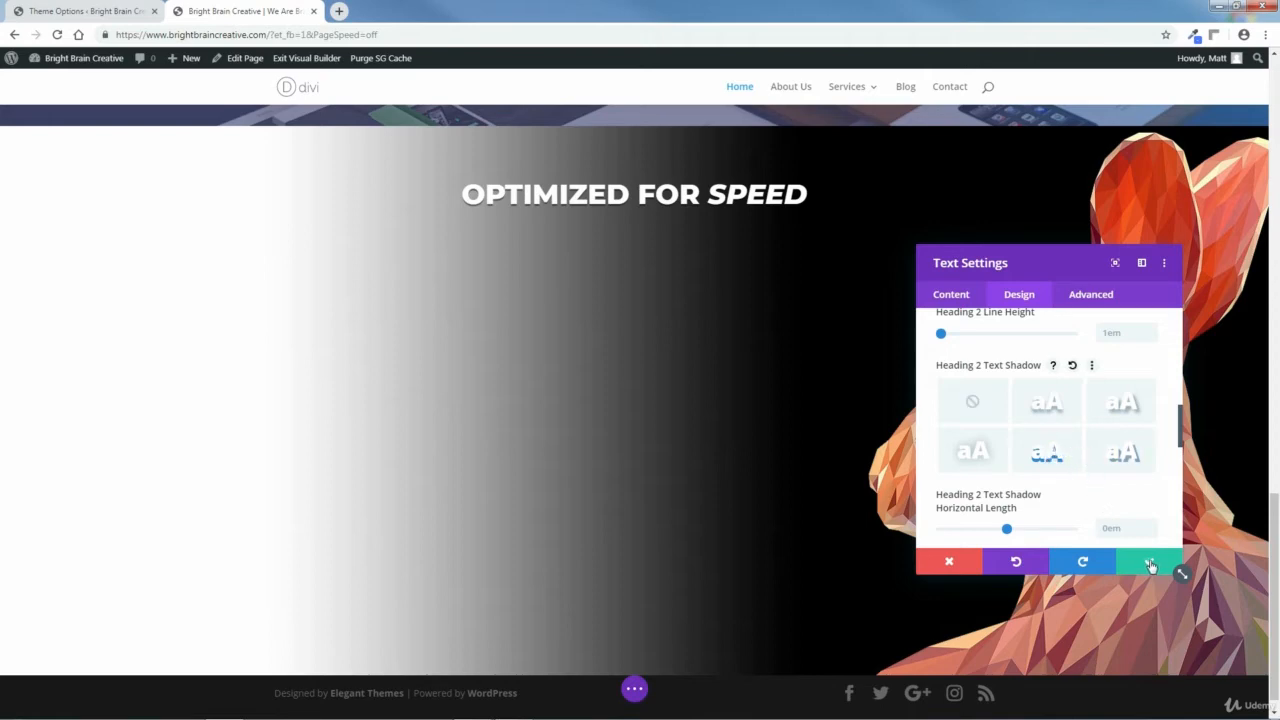
left_click(1150, 566)
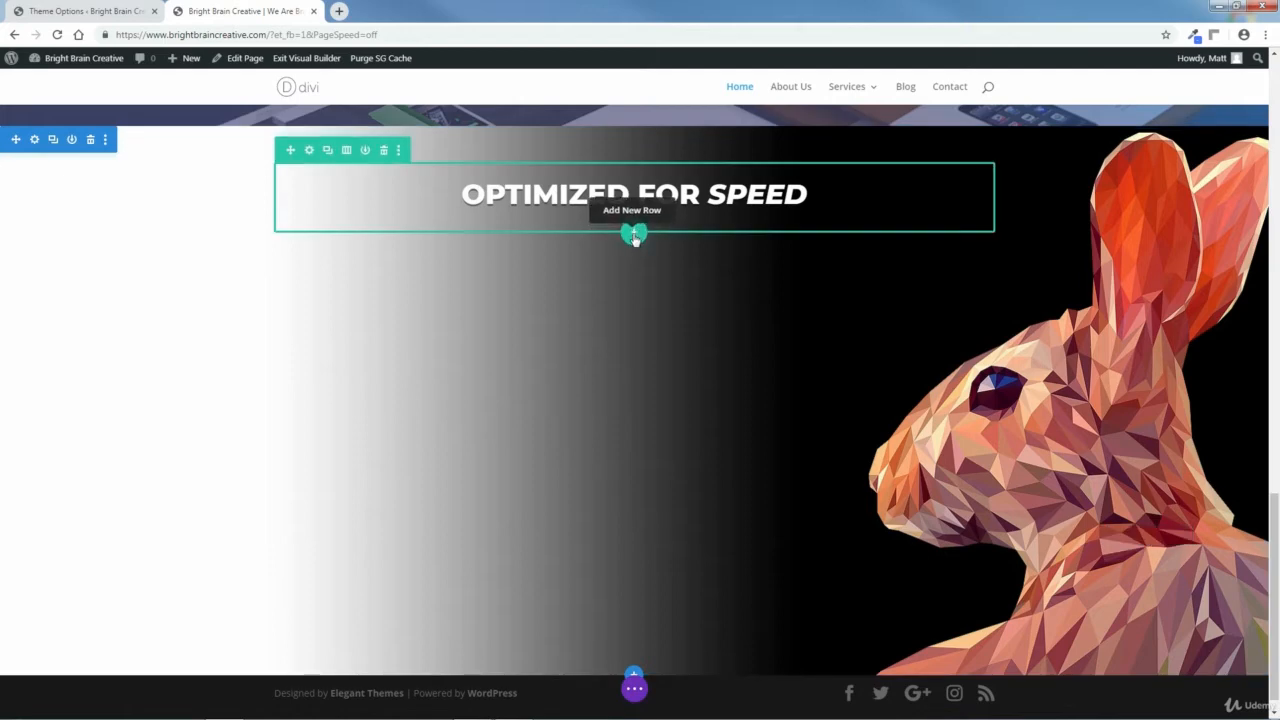
Step: Insert a row with three equal columns below the "OPTIMIZED FOR SPEED" heading, without adding a module yet
left_click(634, 236)
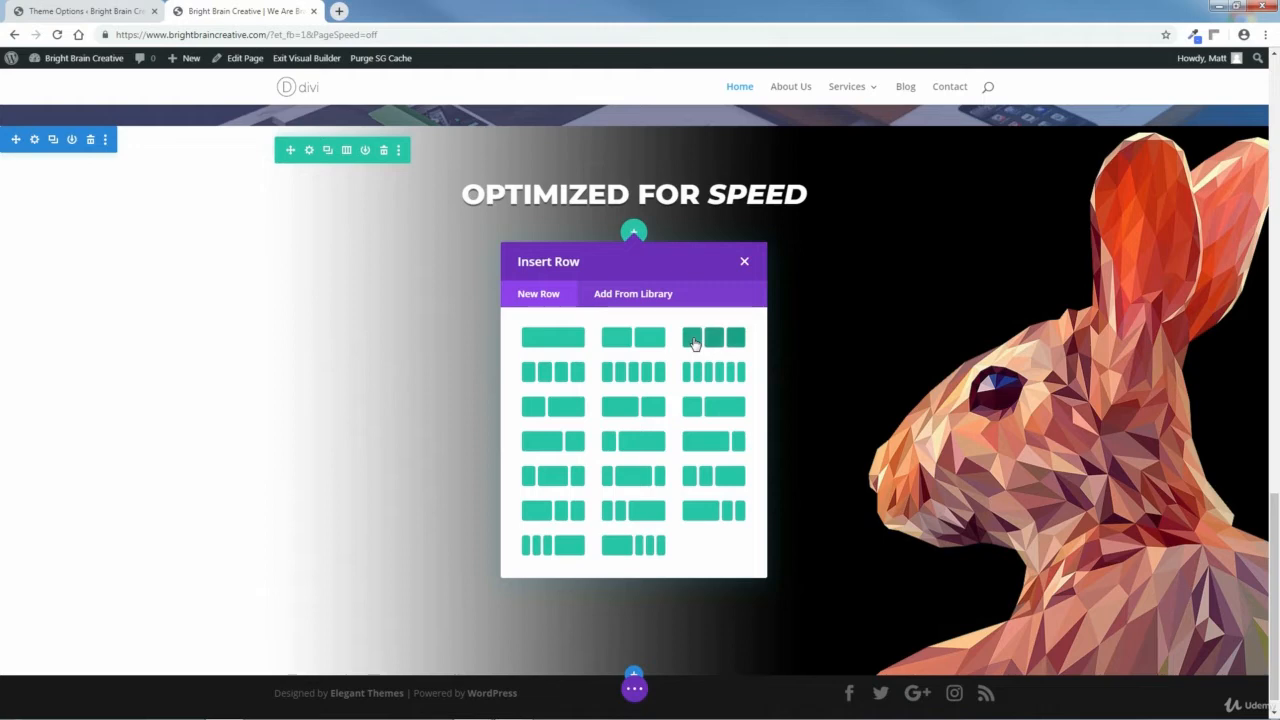
left_click(695, 342)
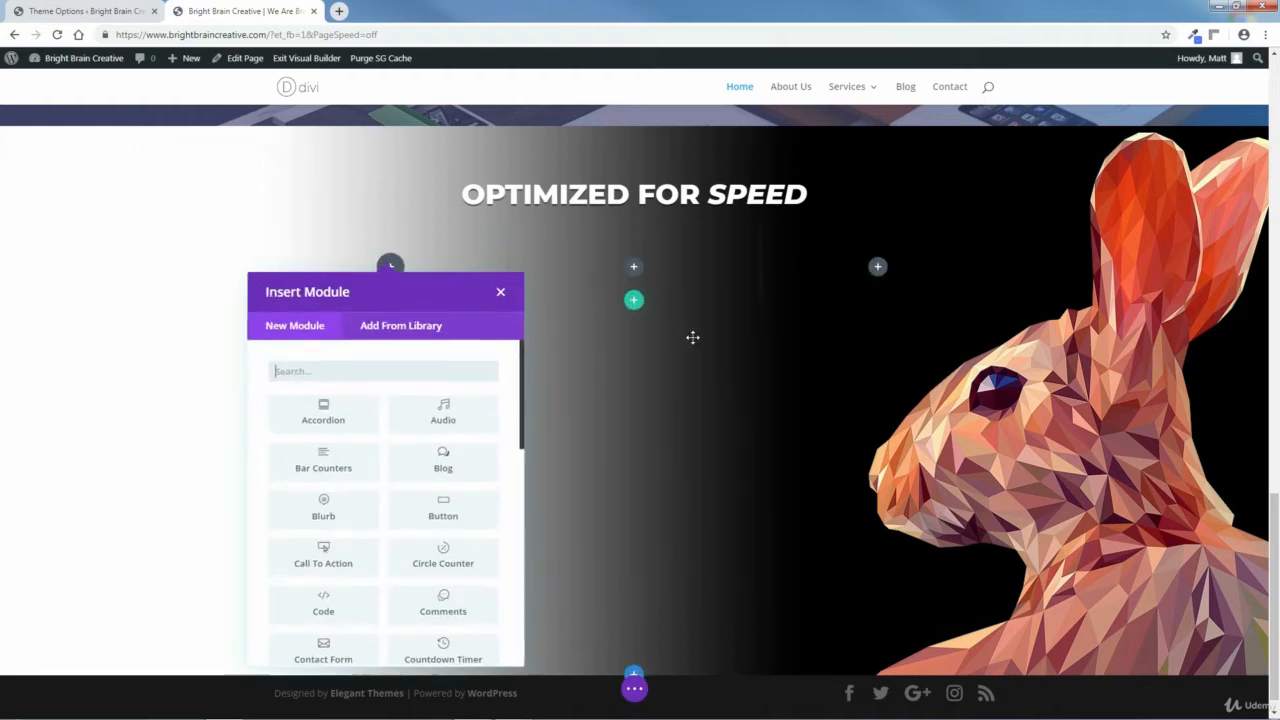
left_click(496, 294)
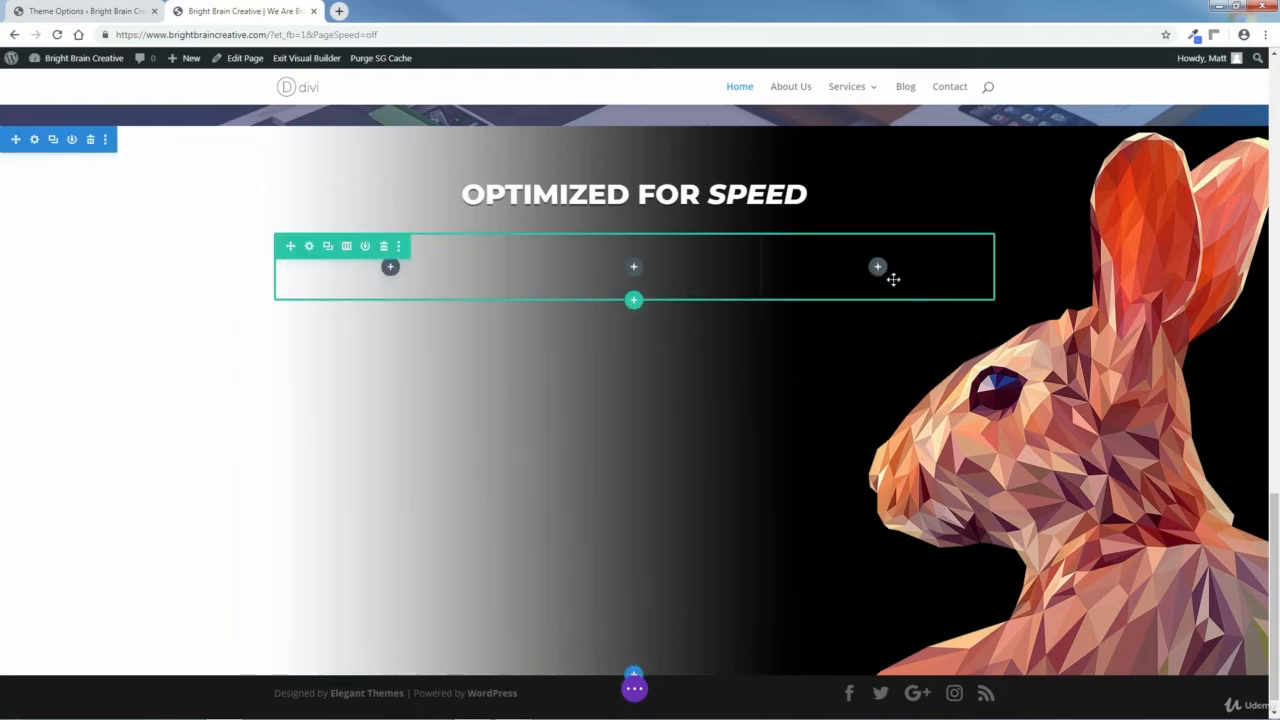
Step: Set the three-column row's width and max width to 90% in its sizing settings and save the row
left_click(310, 247)
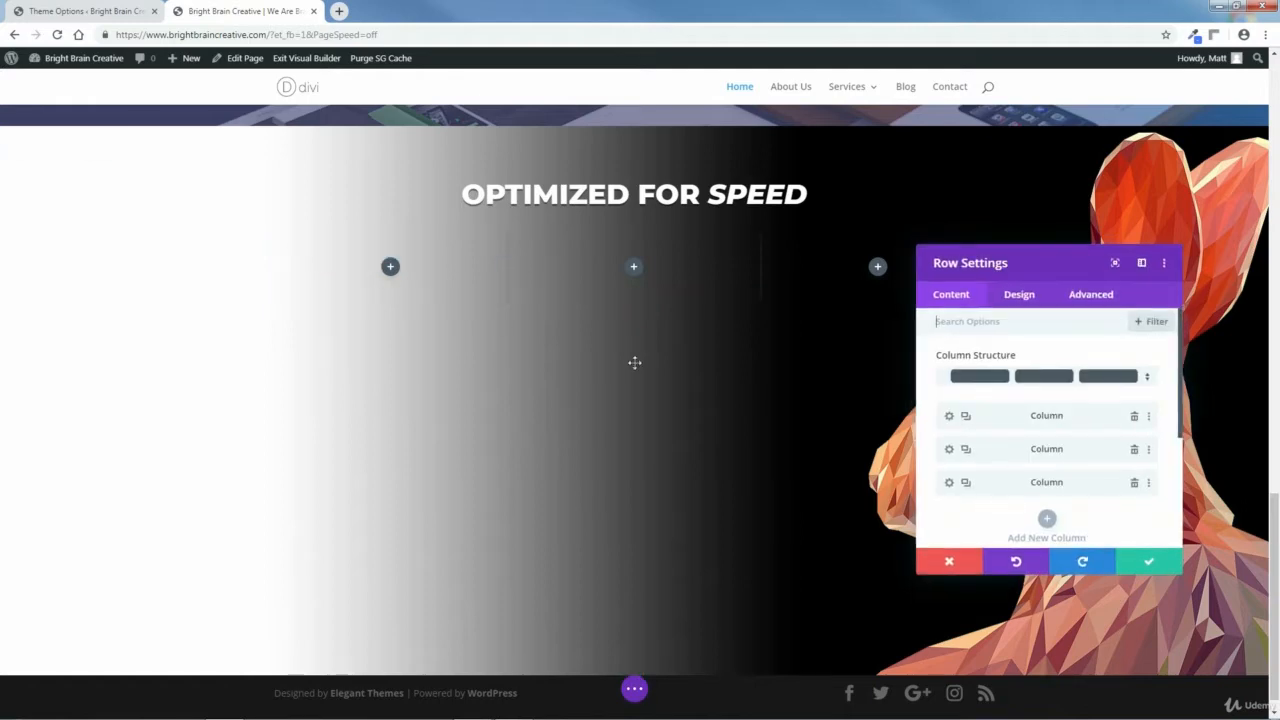
left_click(1020, 298)
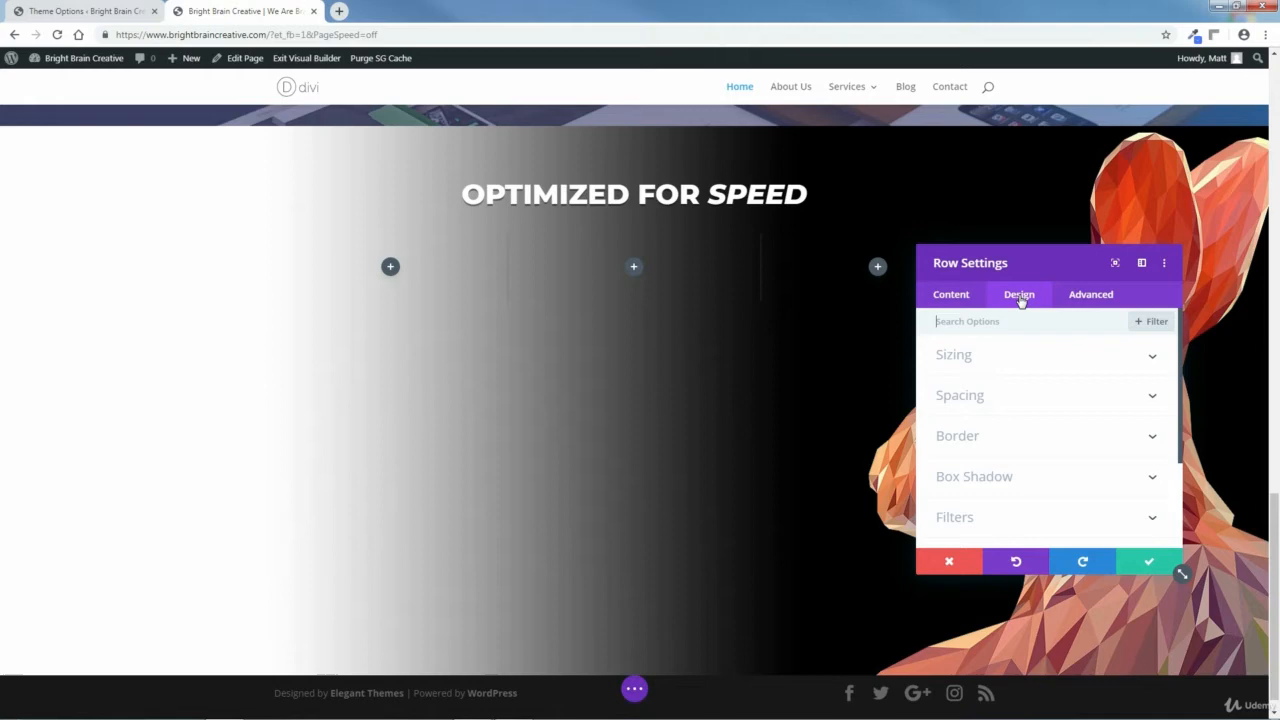
left_click(1104, 361)
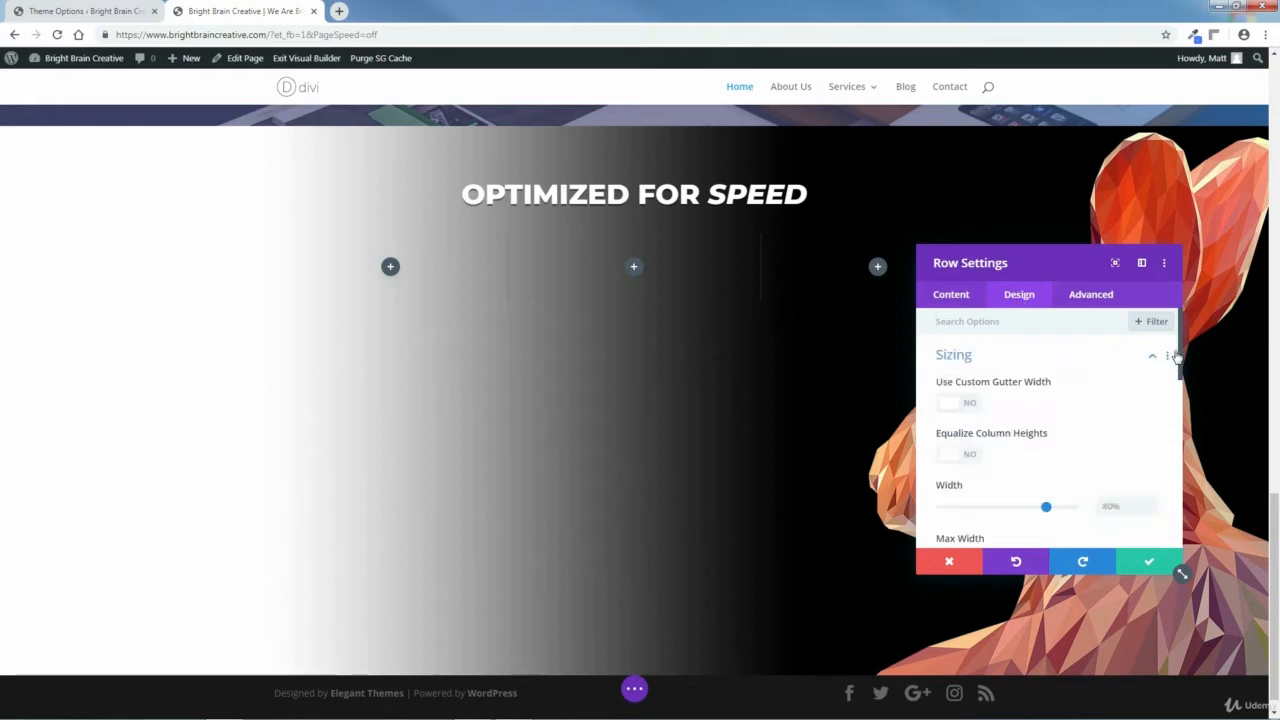
left_click_drag(1181, 356, 1184, 391)
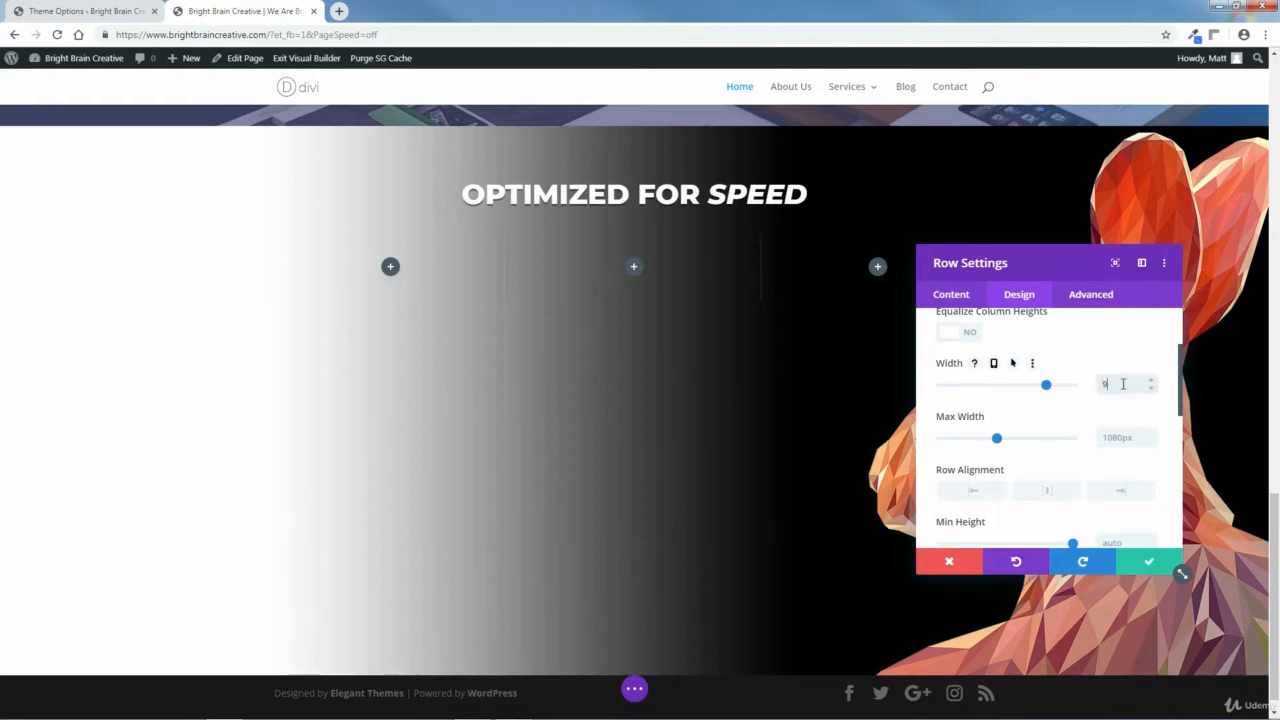
left_click(1123, 384)
type("90%")
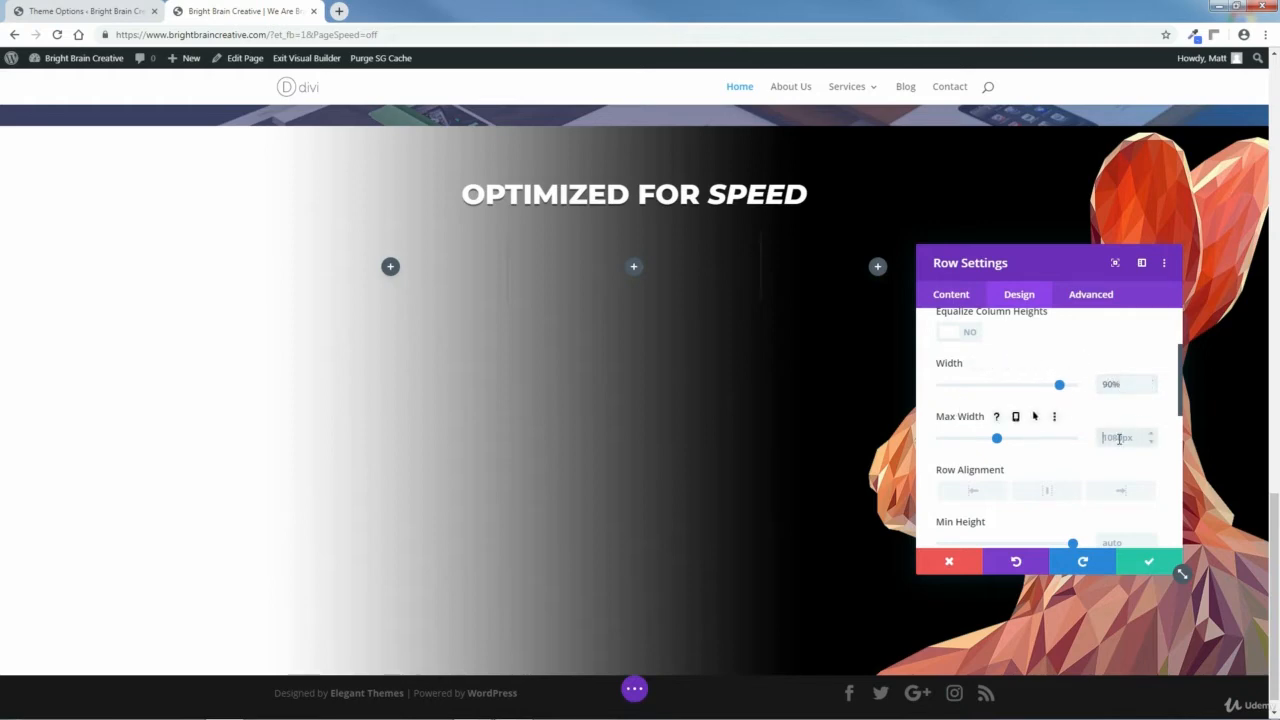
left_click(1125, 436)
type("90px")
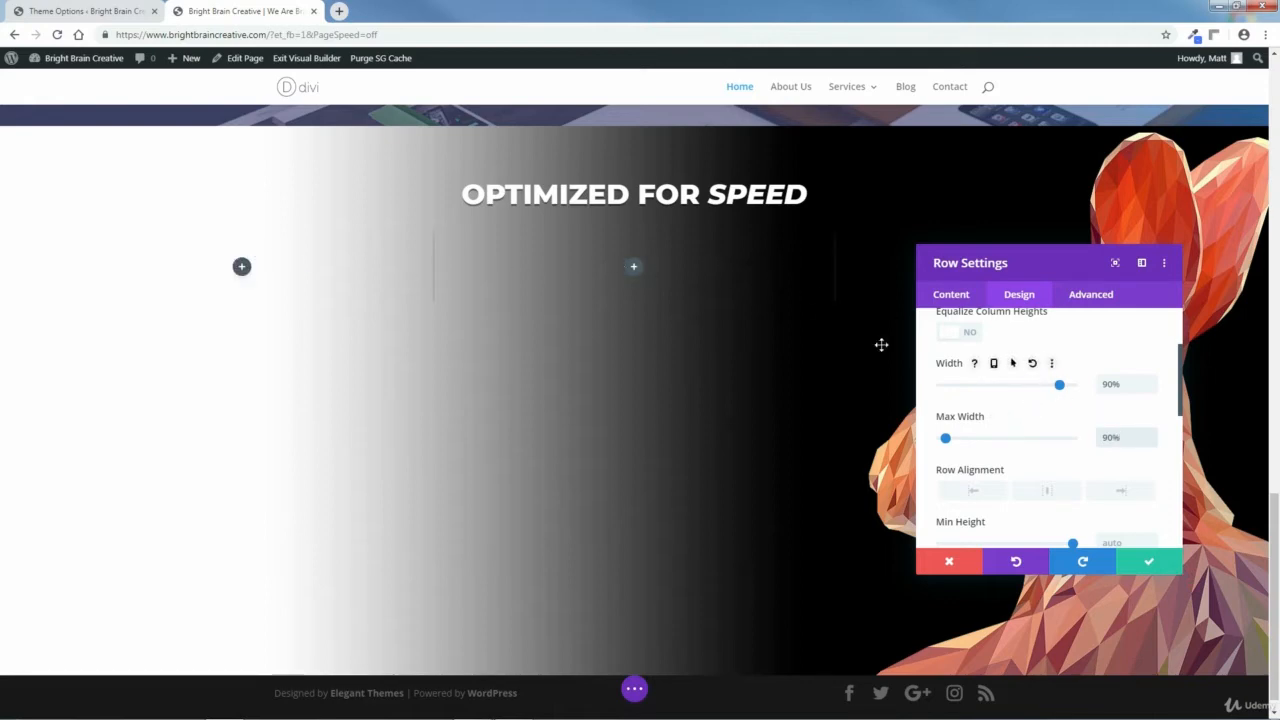
left_click(1148, 561)
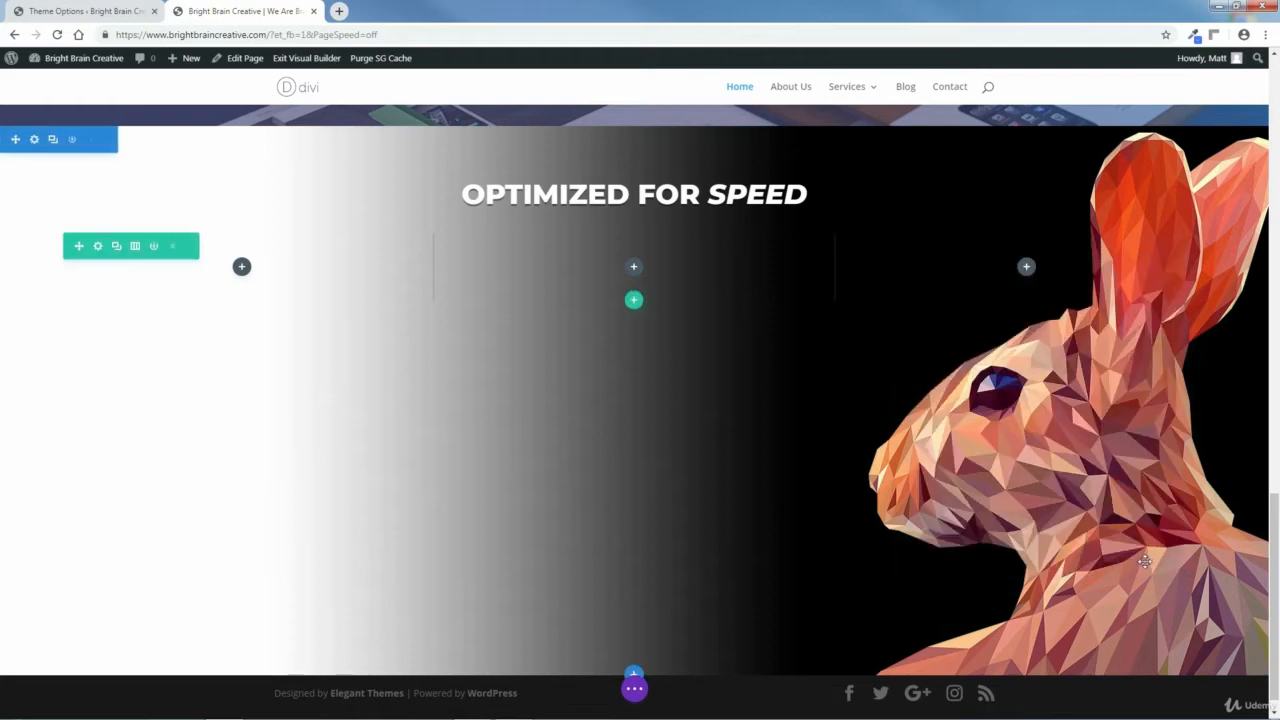
Step: Insert a Blurb module in the first column of the three-column row
left_click(241, 268)
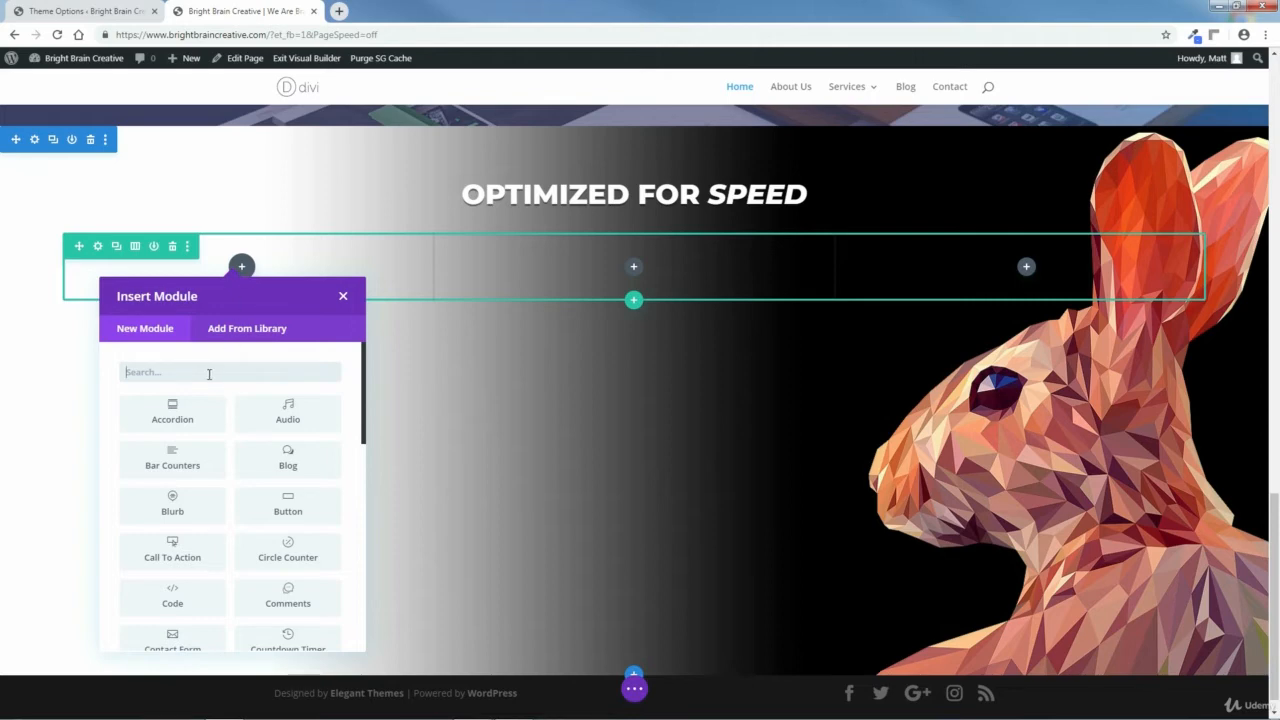
type("BLURB")
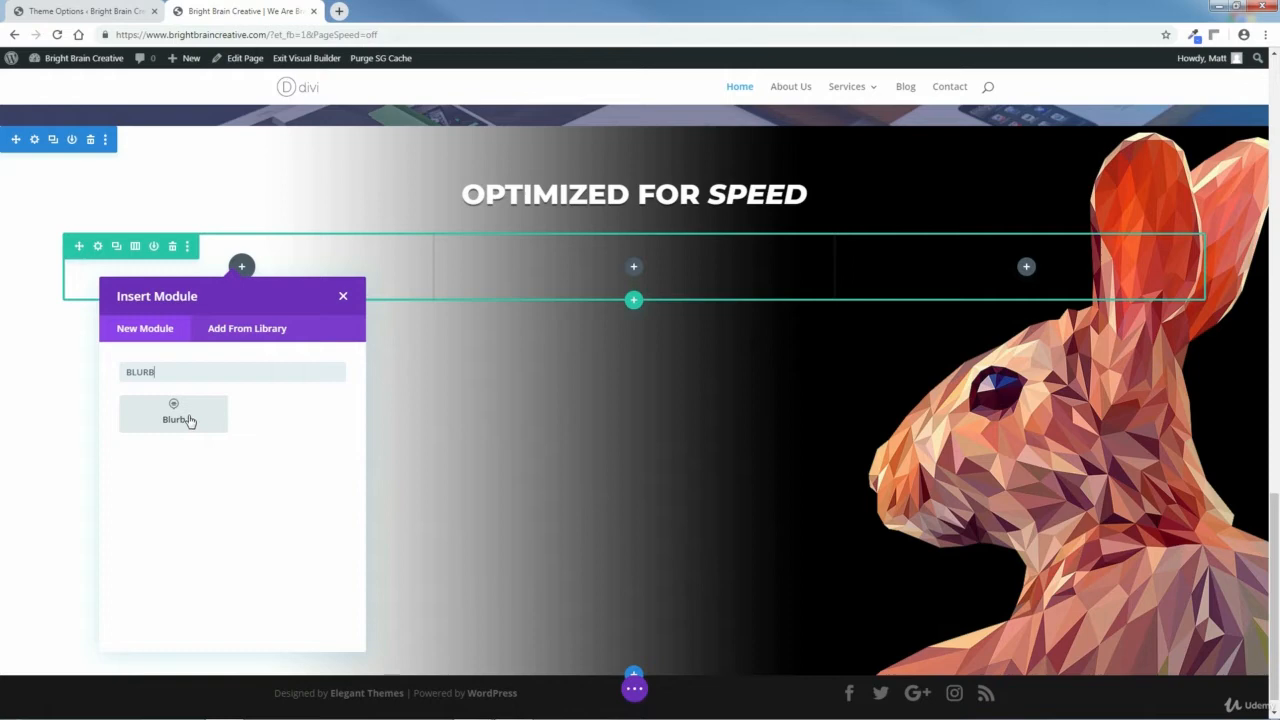
left_click(194, 421)
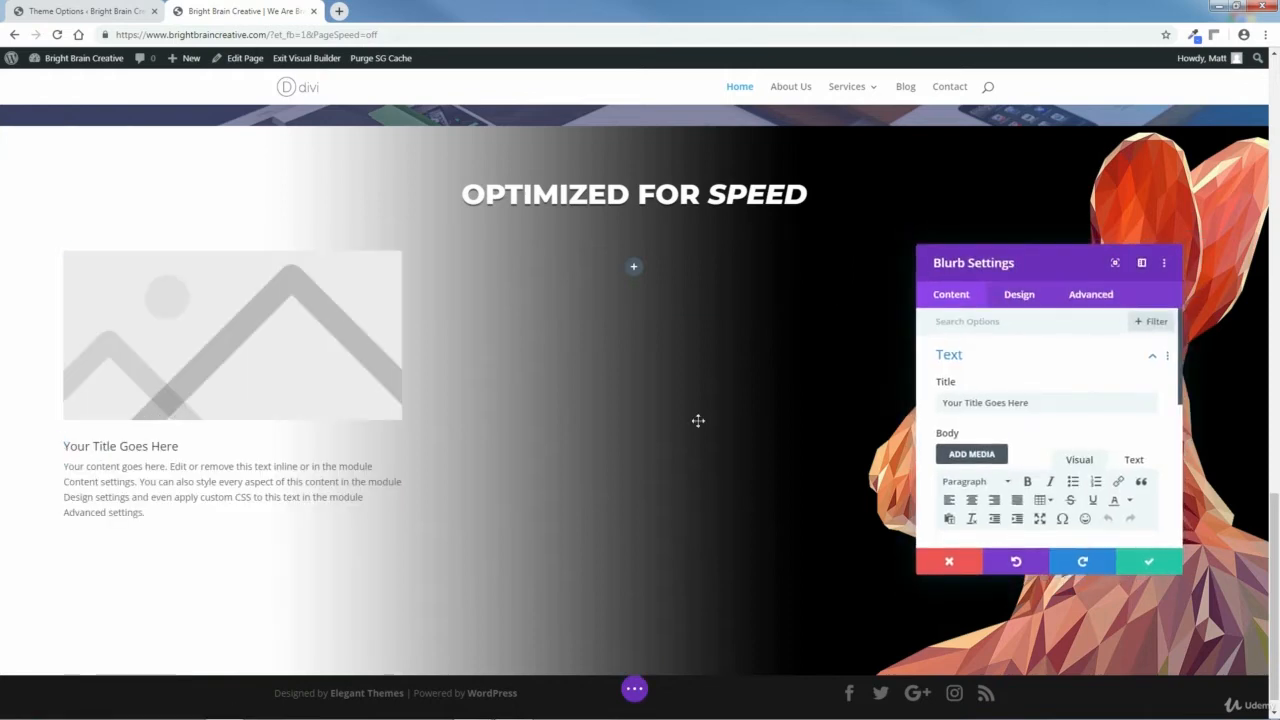
Step: Remove the placeholder image from the blurb
left_click_drag(1064, 270, 917, 242)
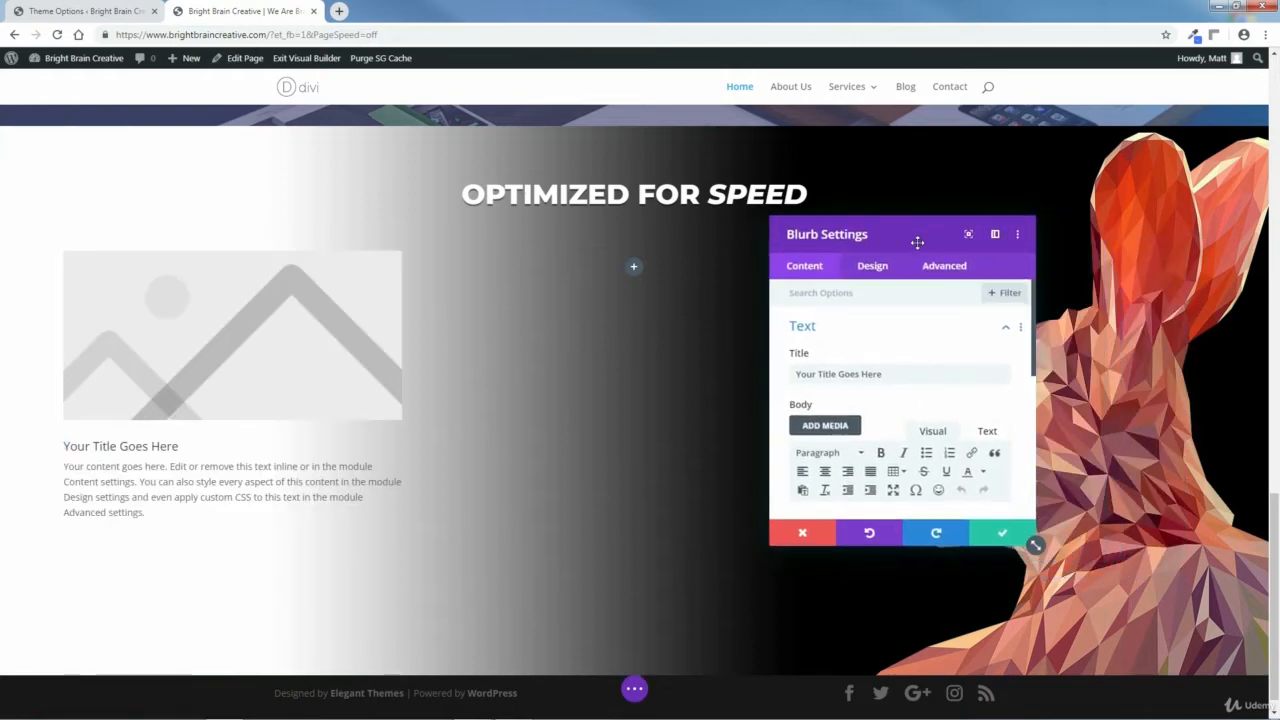
scroll(1010, 365, "down", 5)
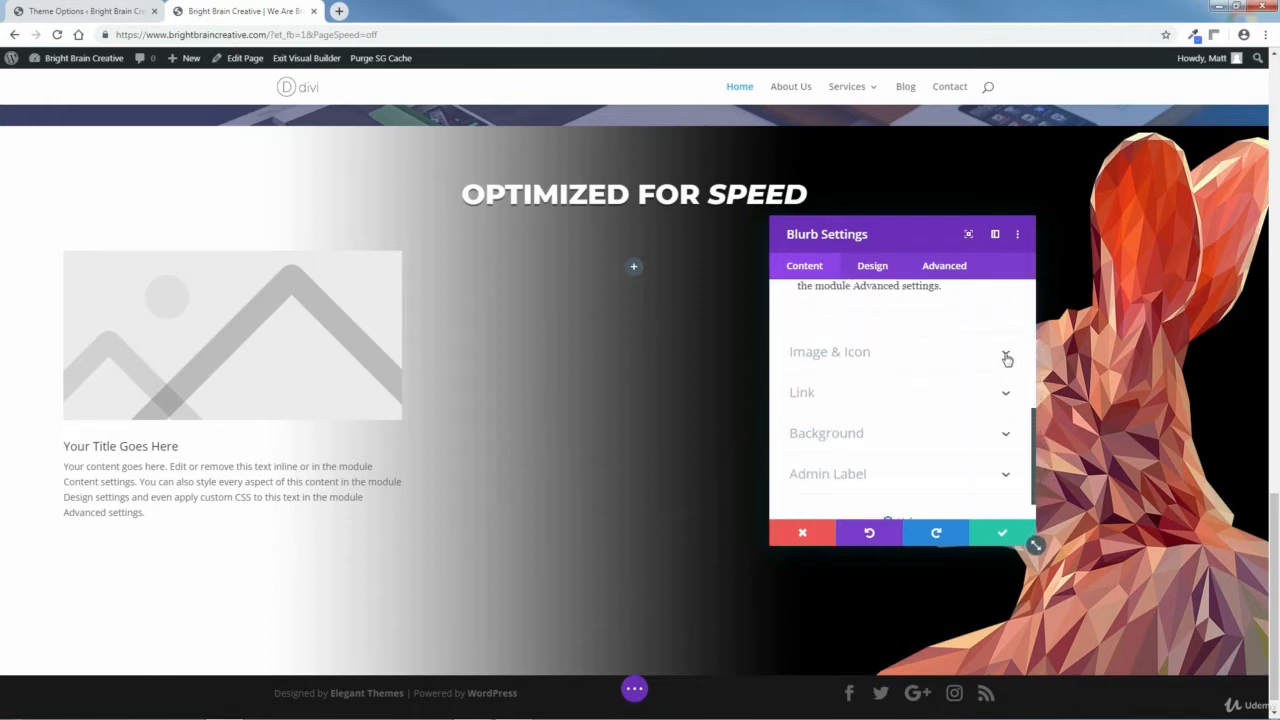
left_click(1006, 356)
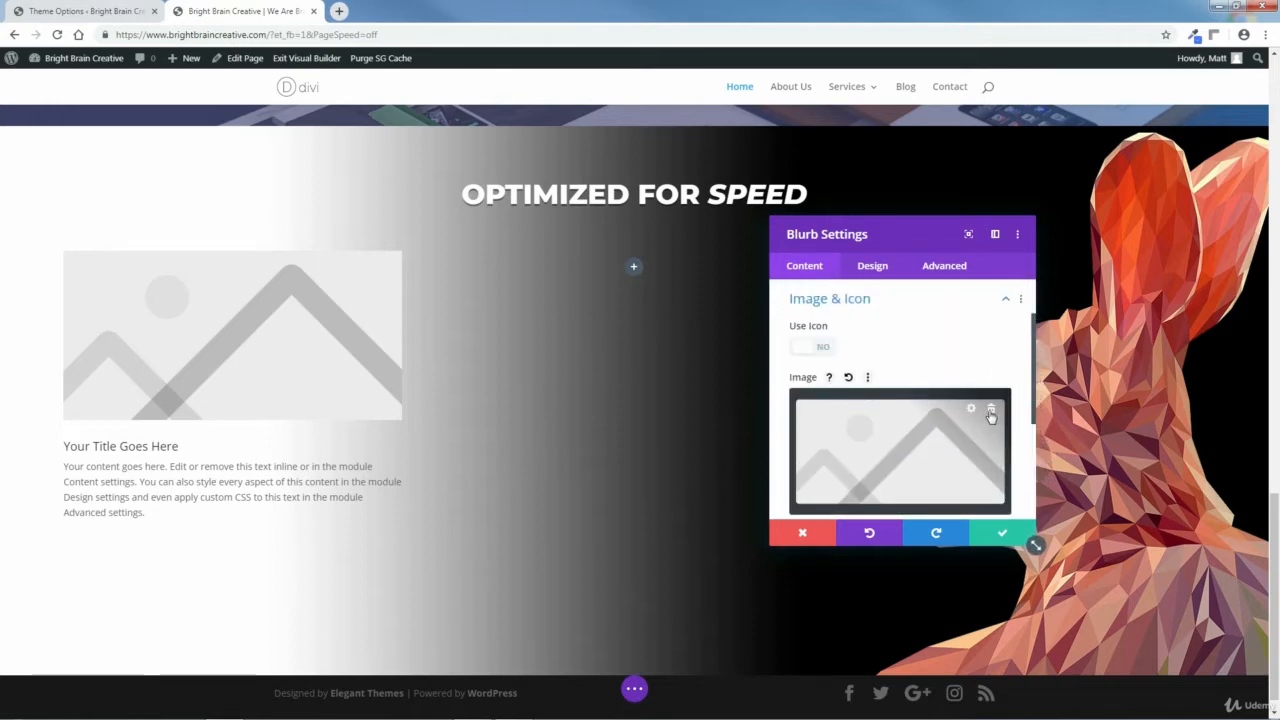
left_click(991, 411)
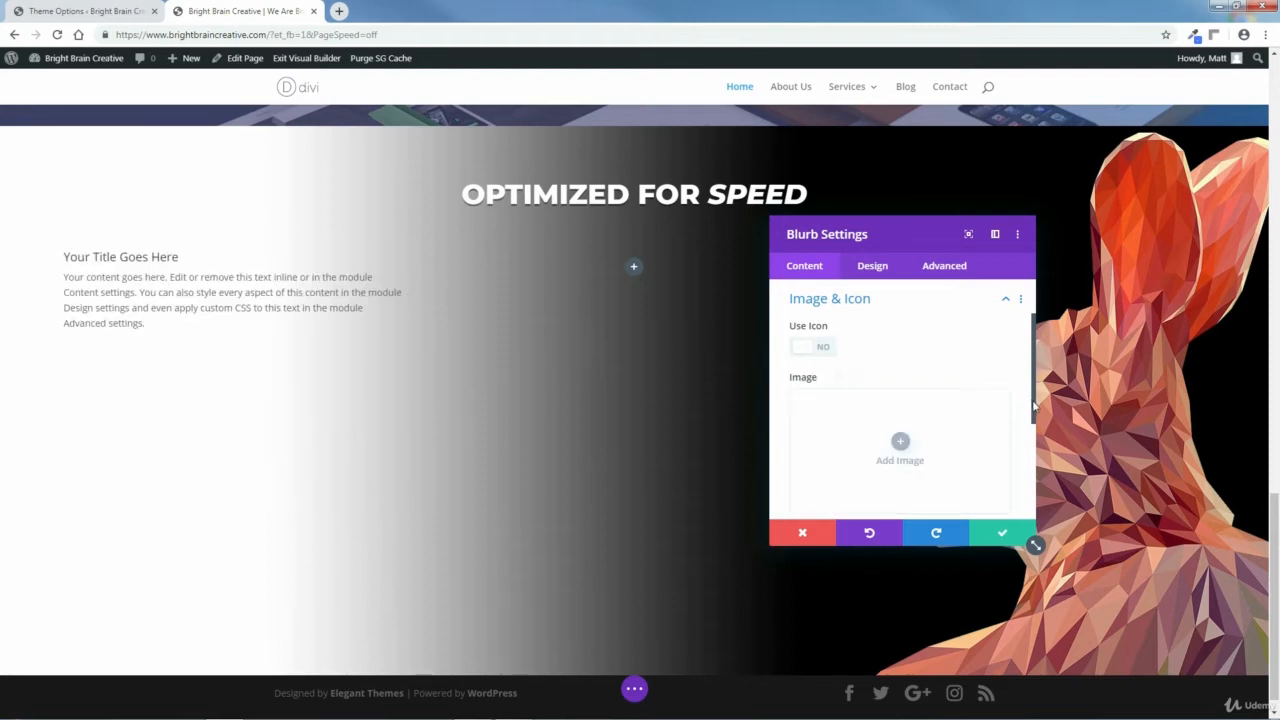
Step: Replace the blurb's title with "Your Website Will Be Blazing Fast"
left_click_drag(1034, 405, 1025, 366)
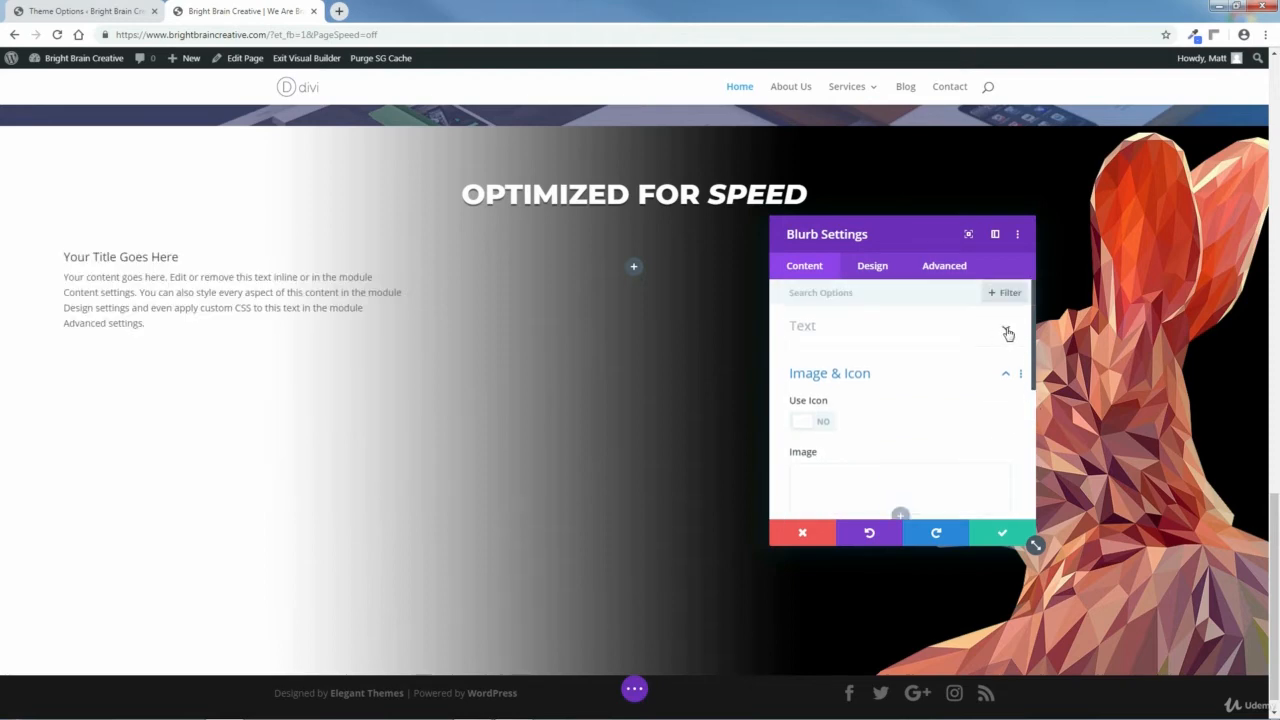
left_click(1007, 333)
left_click_drag(885, 374, 790, 379)
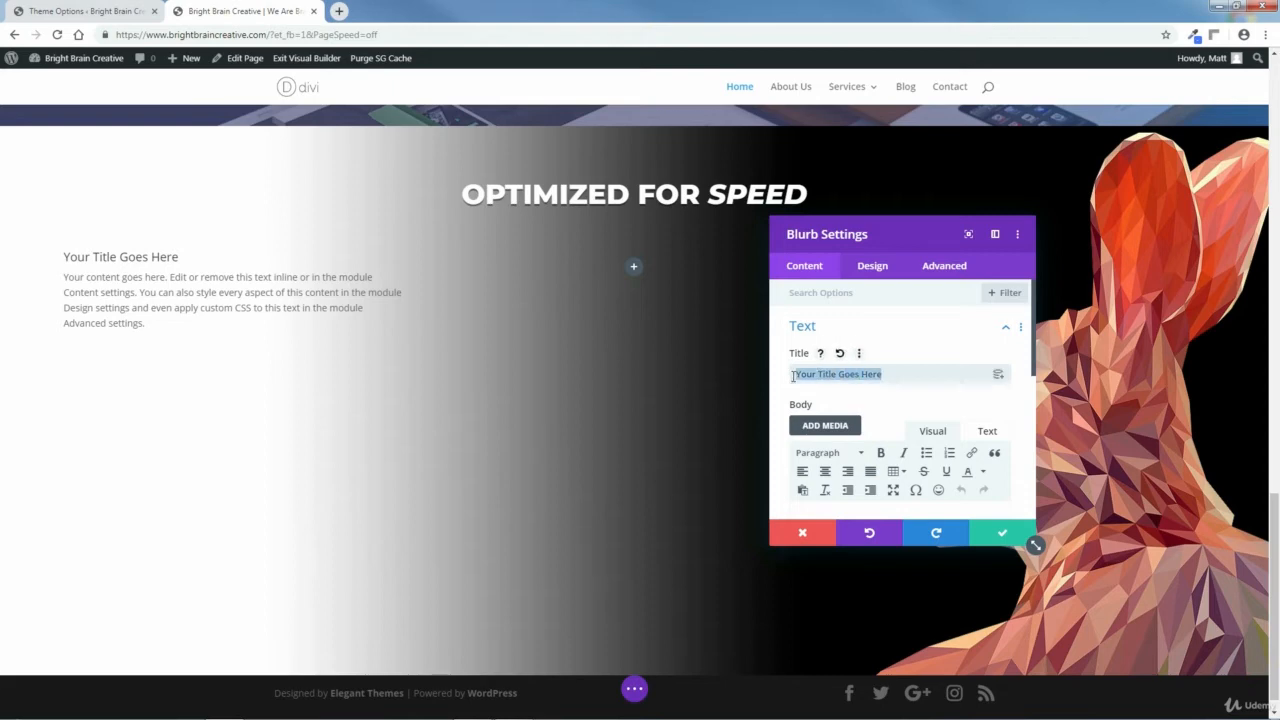
type("Your We")
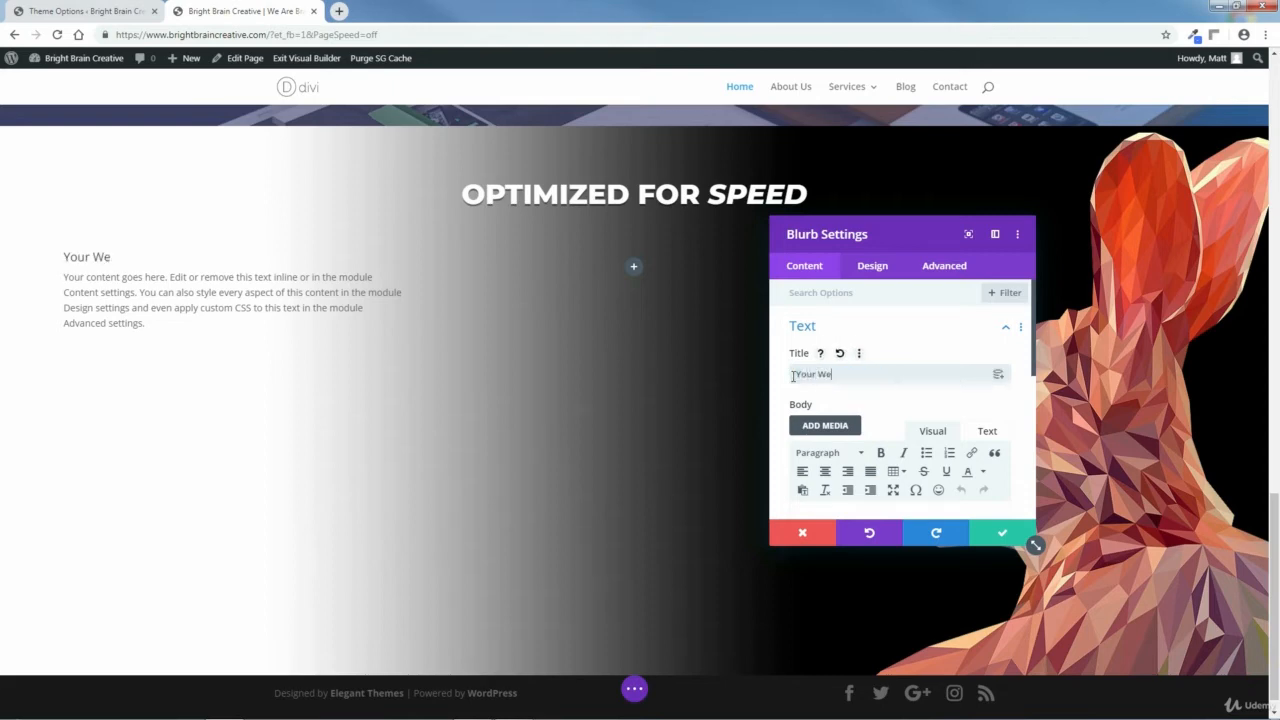
type("bsite Will Be Blazing Fast")
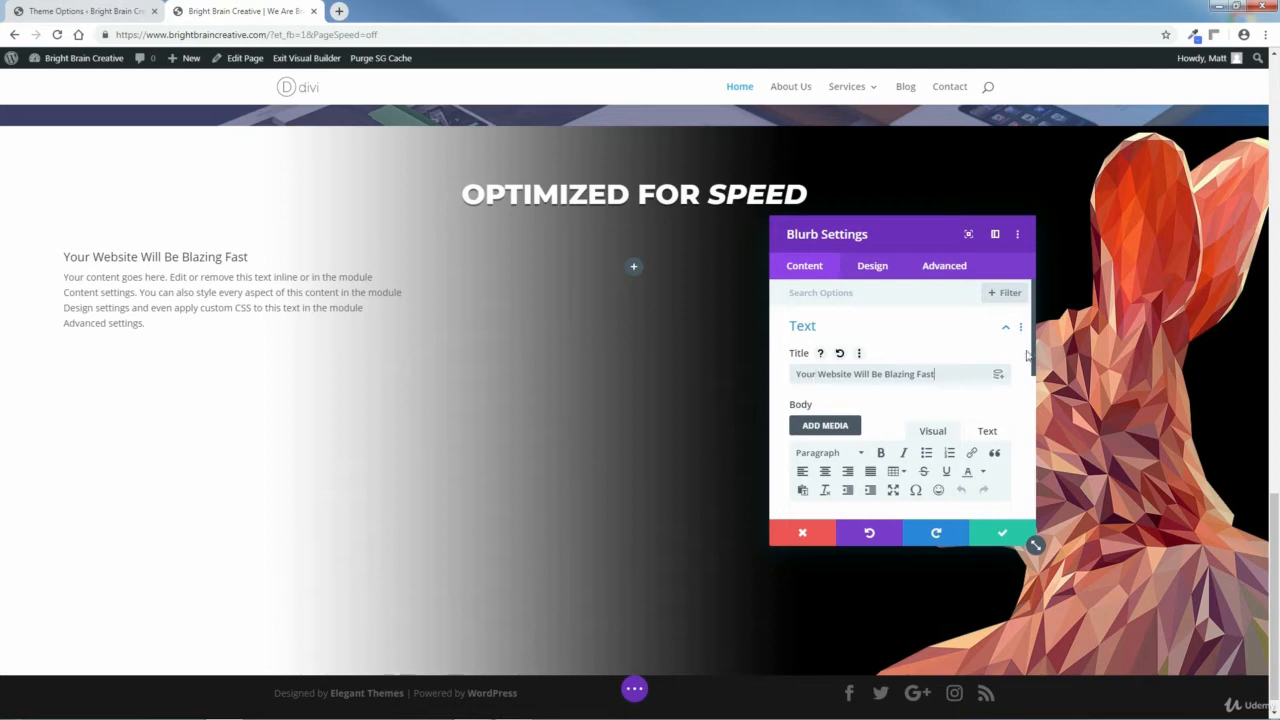
Step: Delete all the placeholder body text from the blurb
scroll(1038, 370, "down", 2)
scroll(1038, 370, "down", 3)
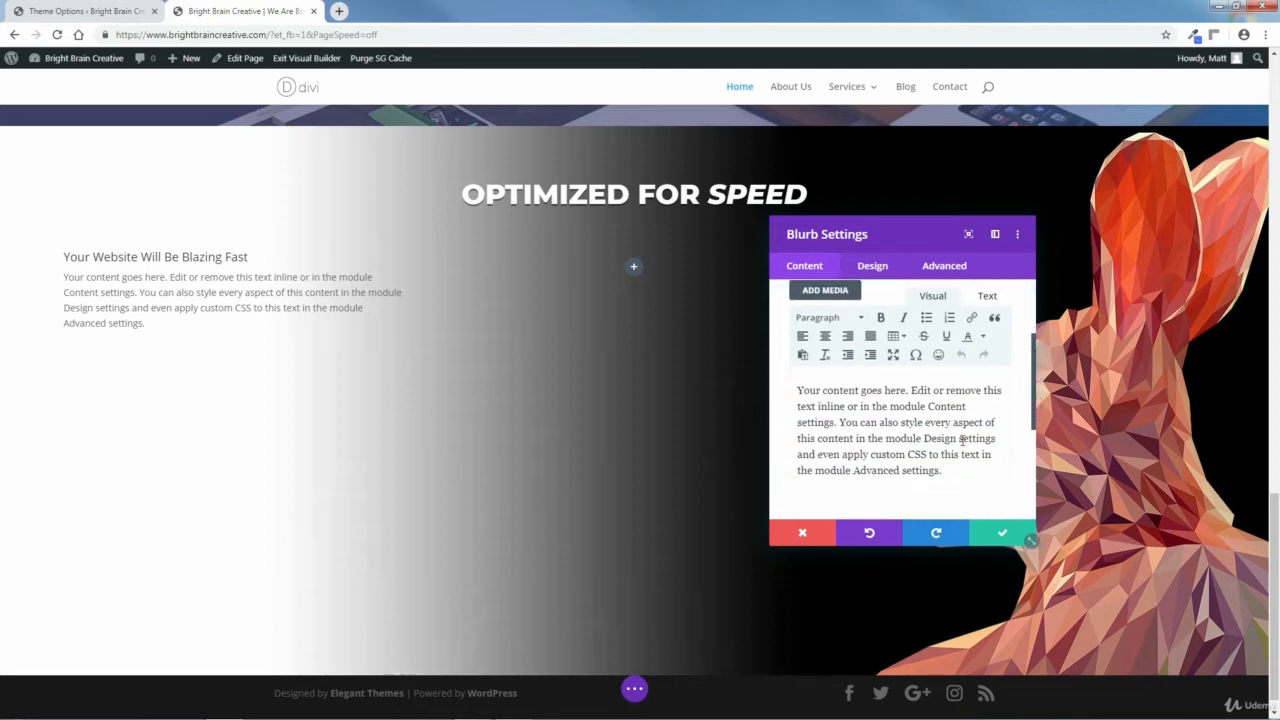
left_click_drag(936, 472, 800, 390)
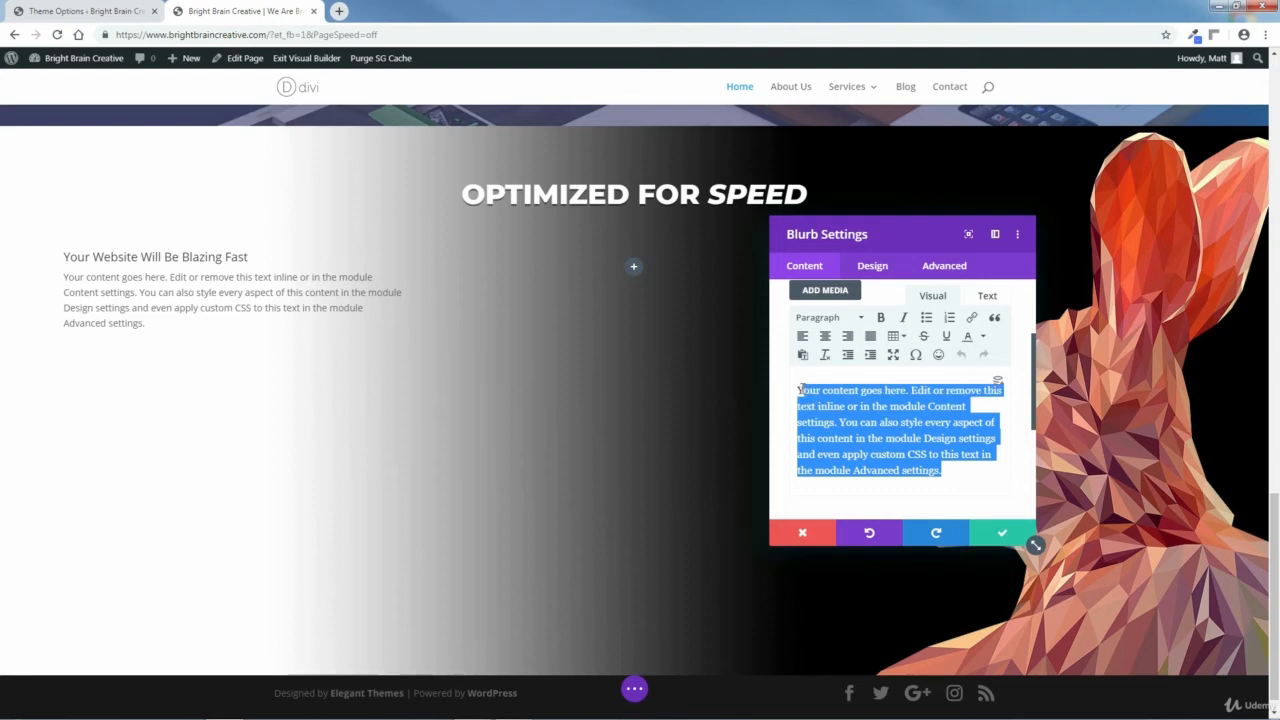
key("BackSpace")
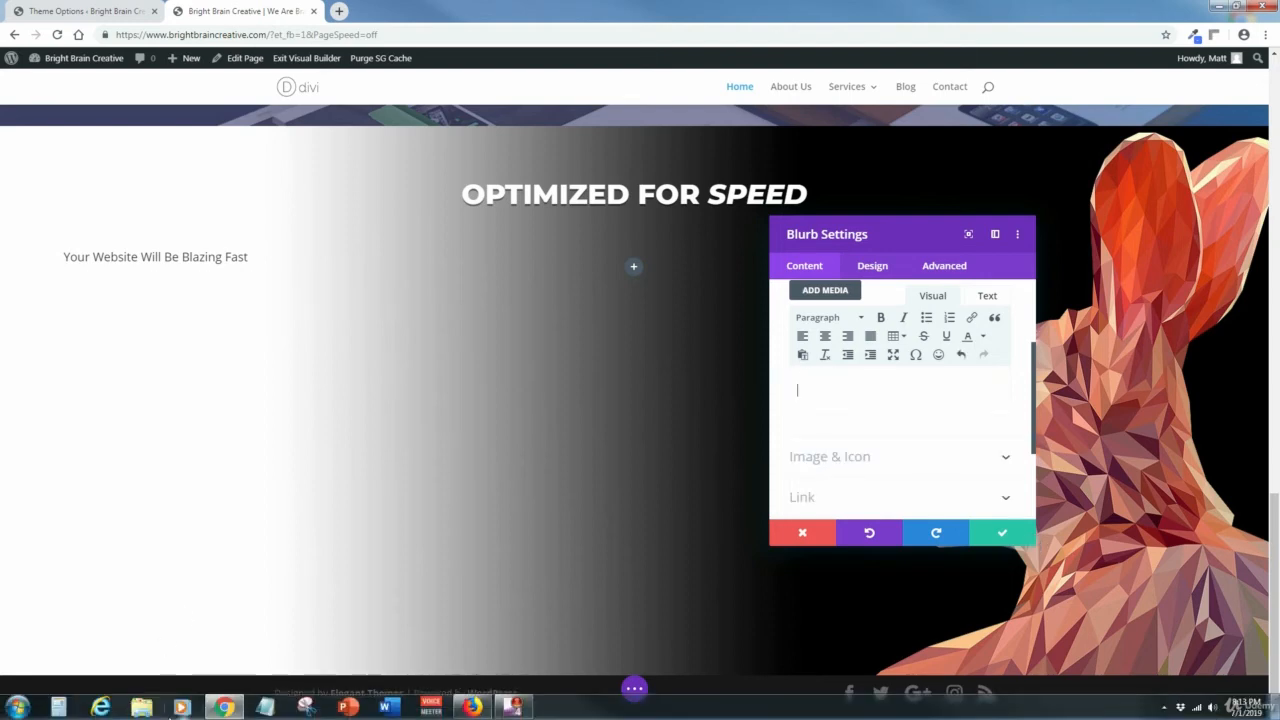
Step: In Windows Explorer, open "Optimized for Speed Text.txt" from C:\Bright Brain Creative Website\PAGES\HOME PAGE\4-OPTIMIZED FOR SPEED SECTION\TEXT and maximize its Notepad window
left_click(150, 708)
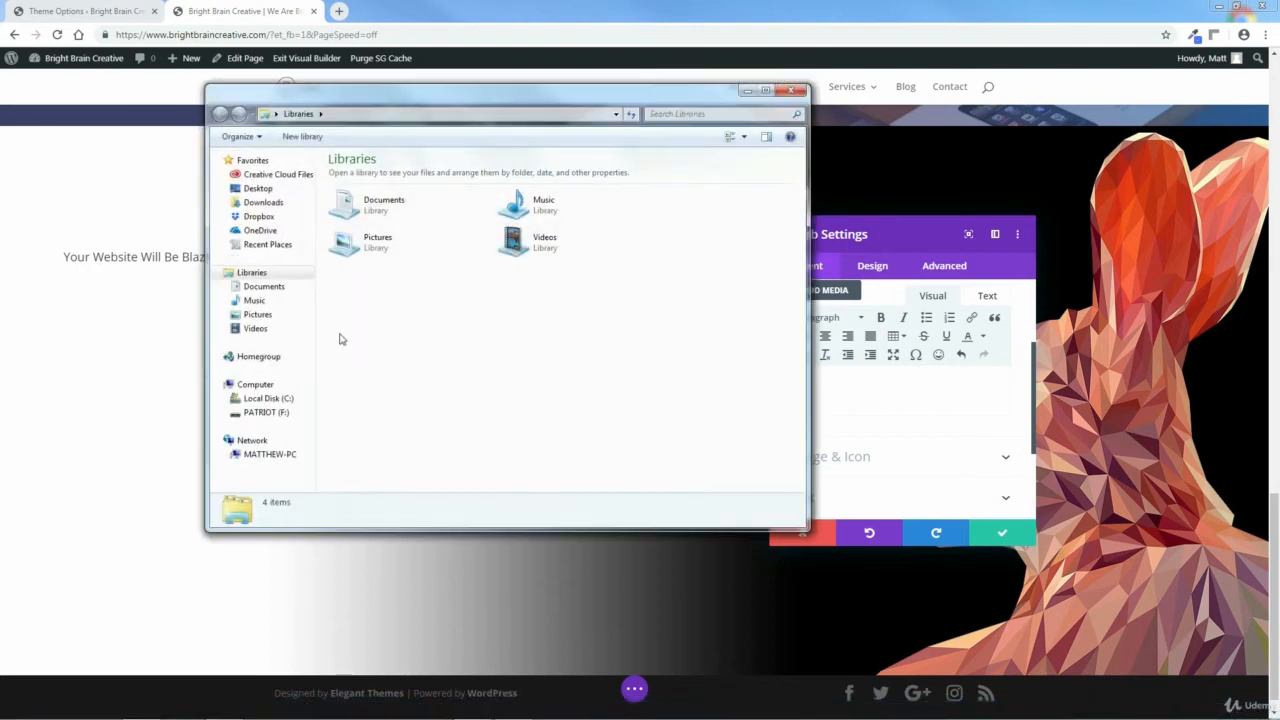
left_click(268, 398)
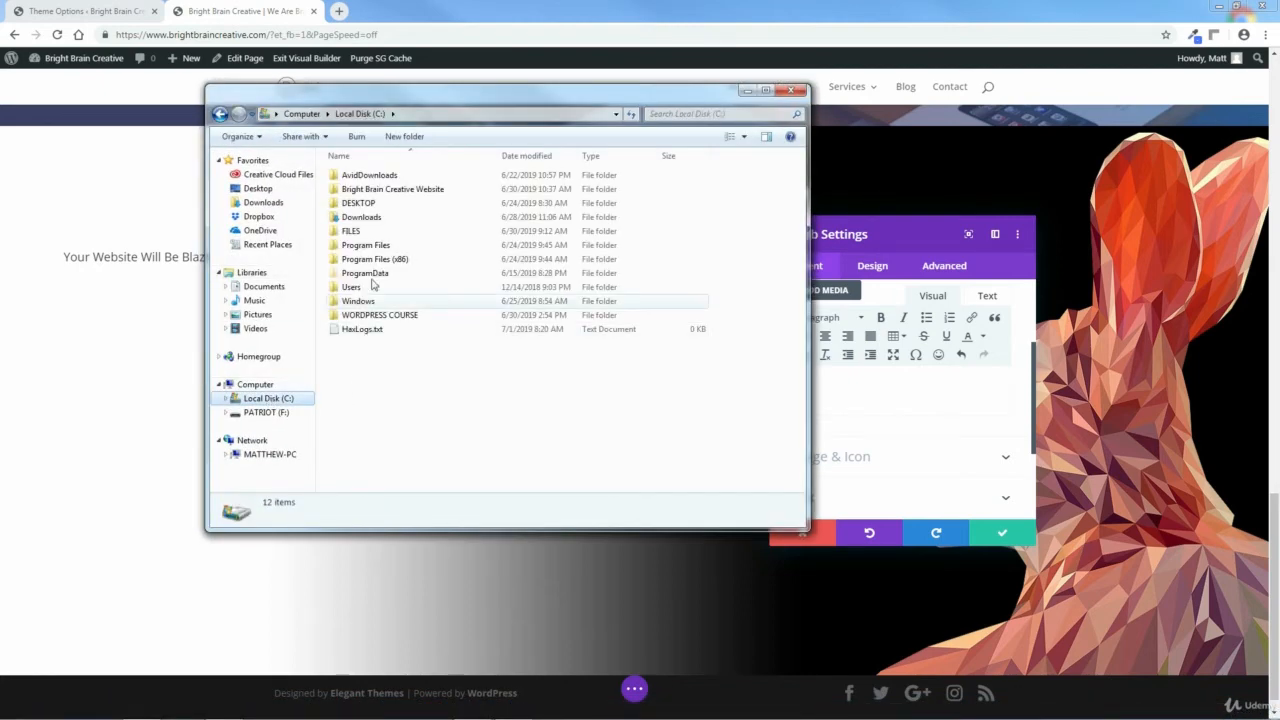
double_click(366, 190)
double_click(356, 190)
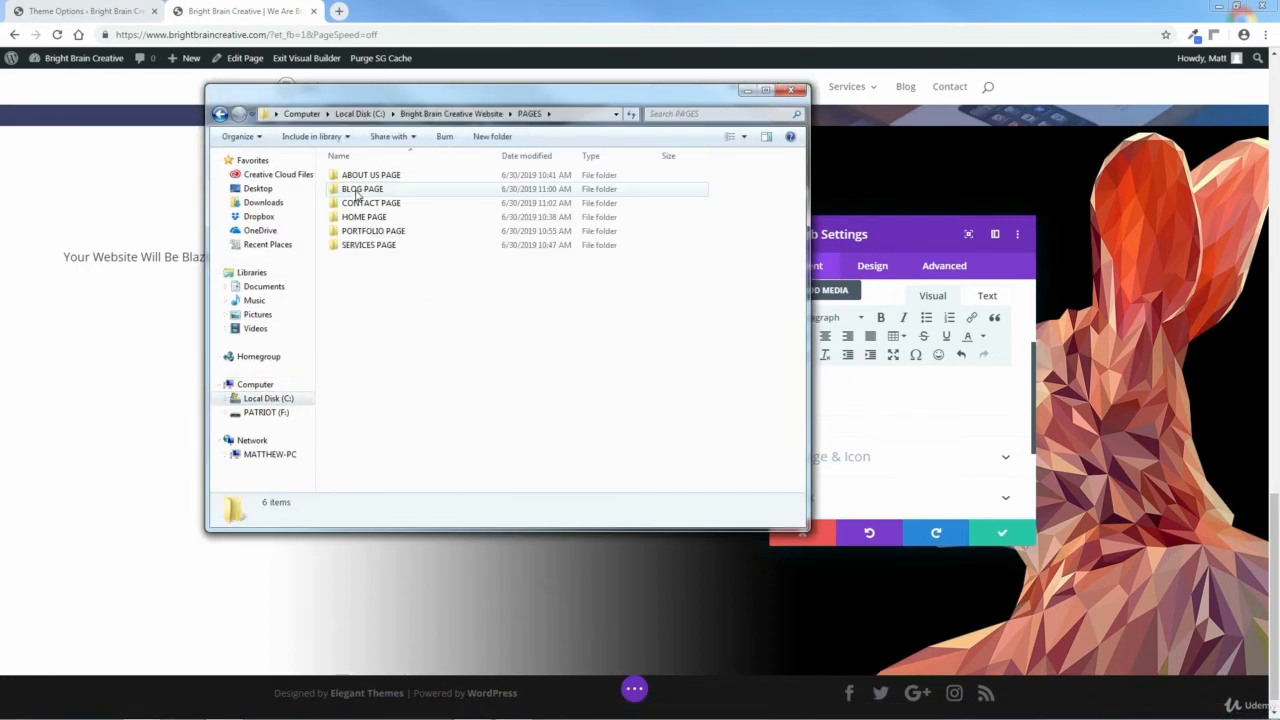
double_click(356, 218)
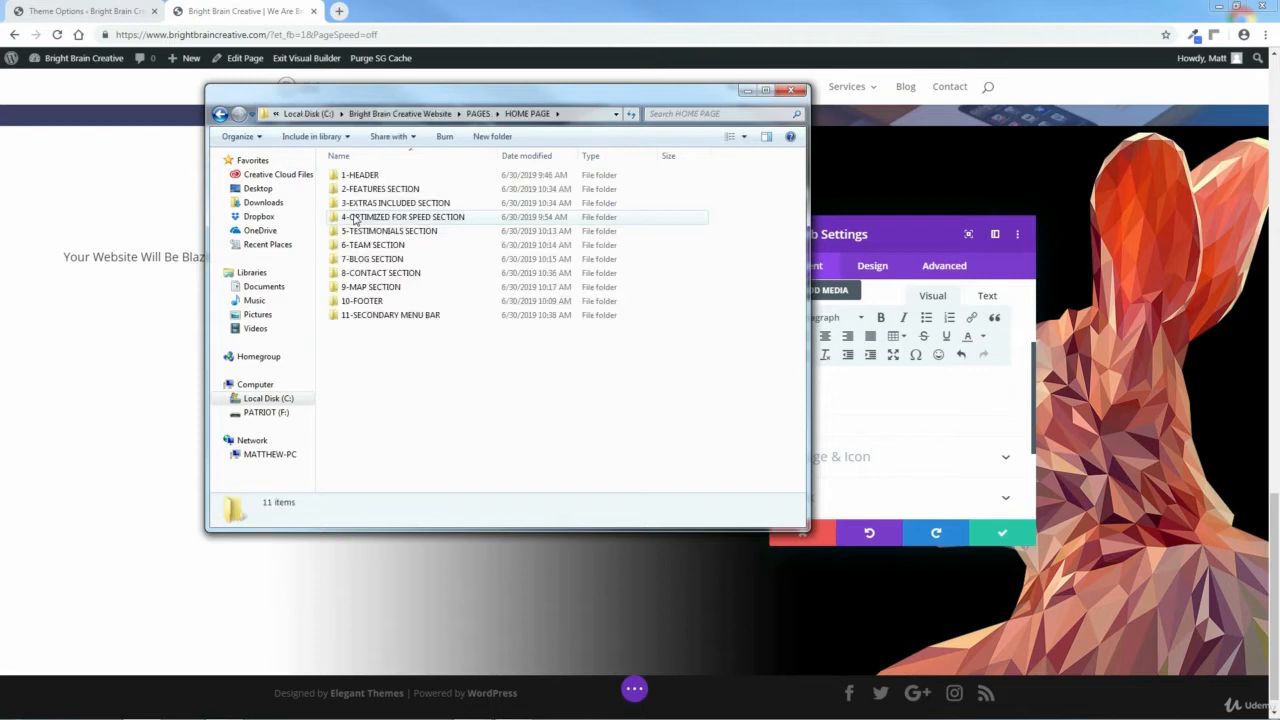
double_click(375, 219)
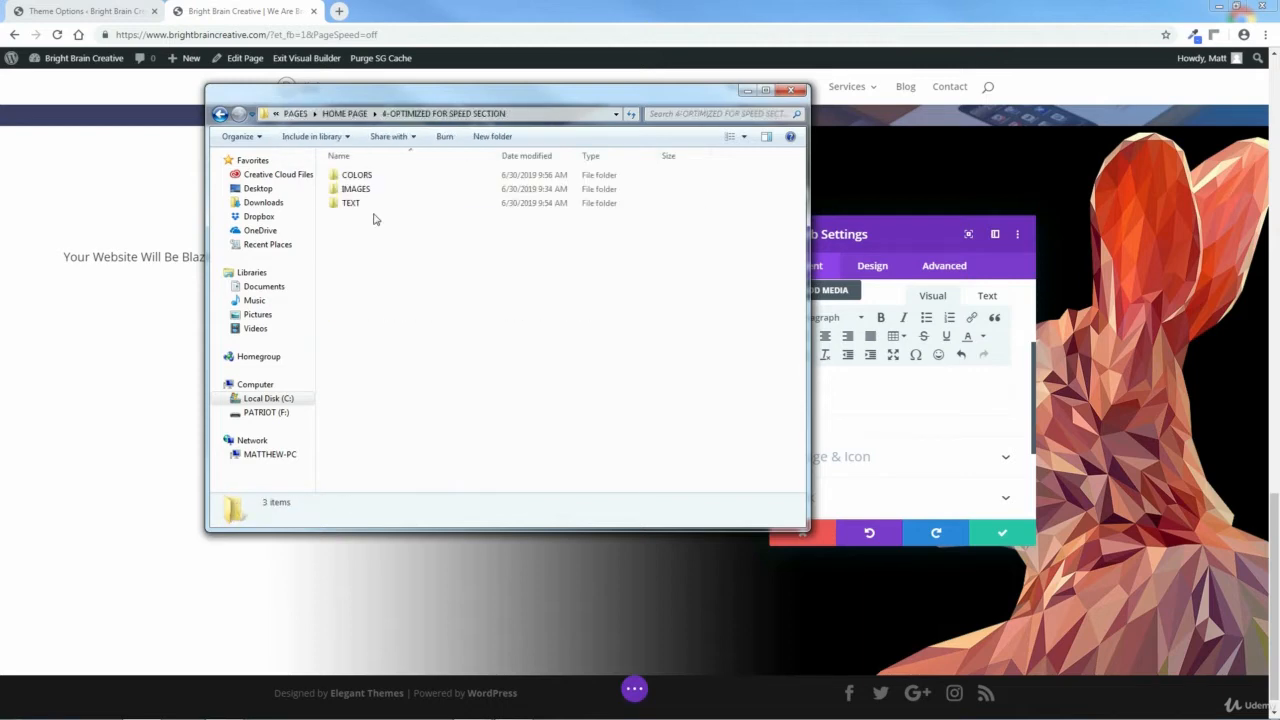
double_click(352, 205)
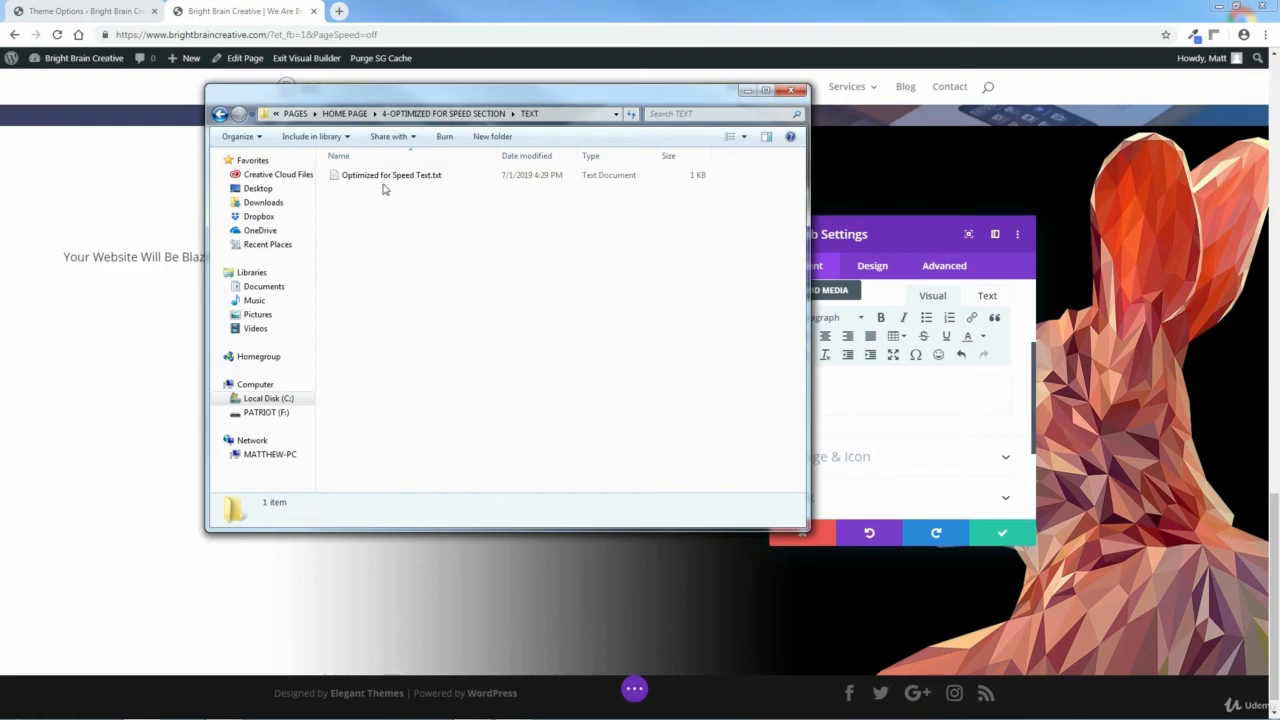
left_click(389, 178)
double_click(389, 178)
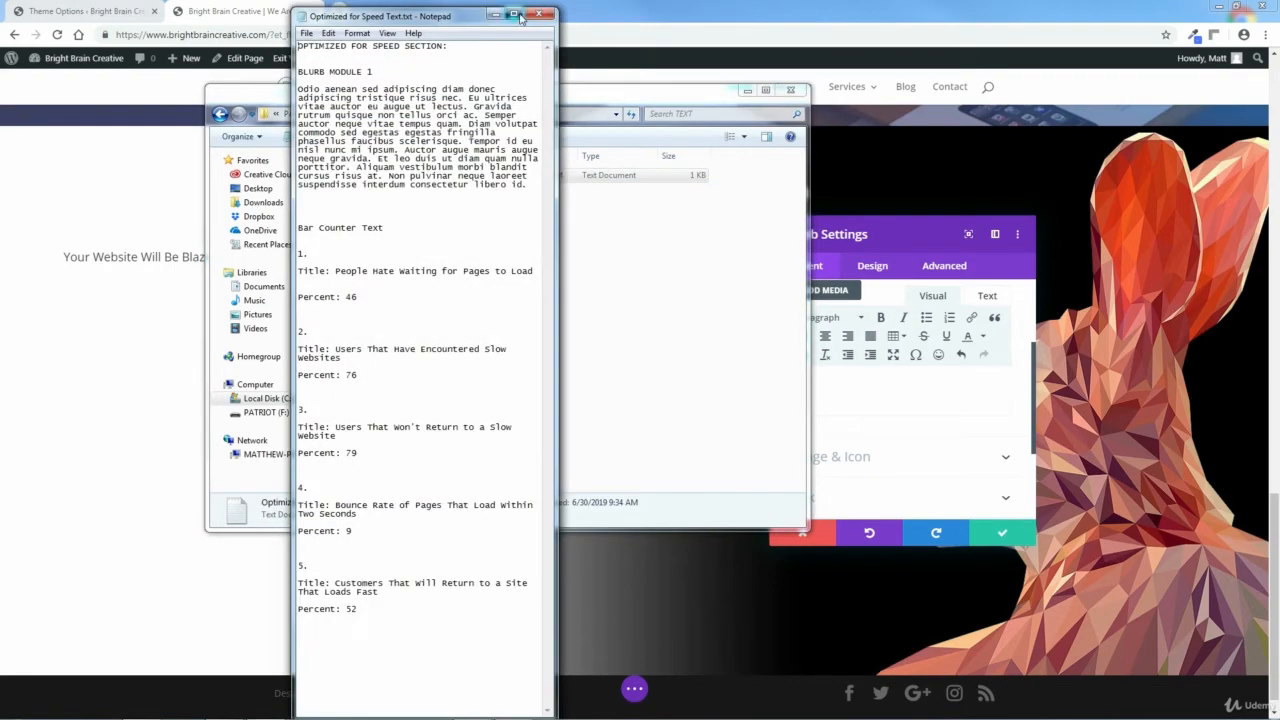
left_click(520, 8)
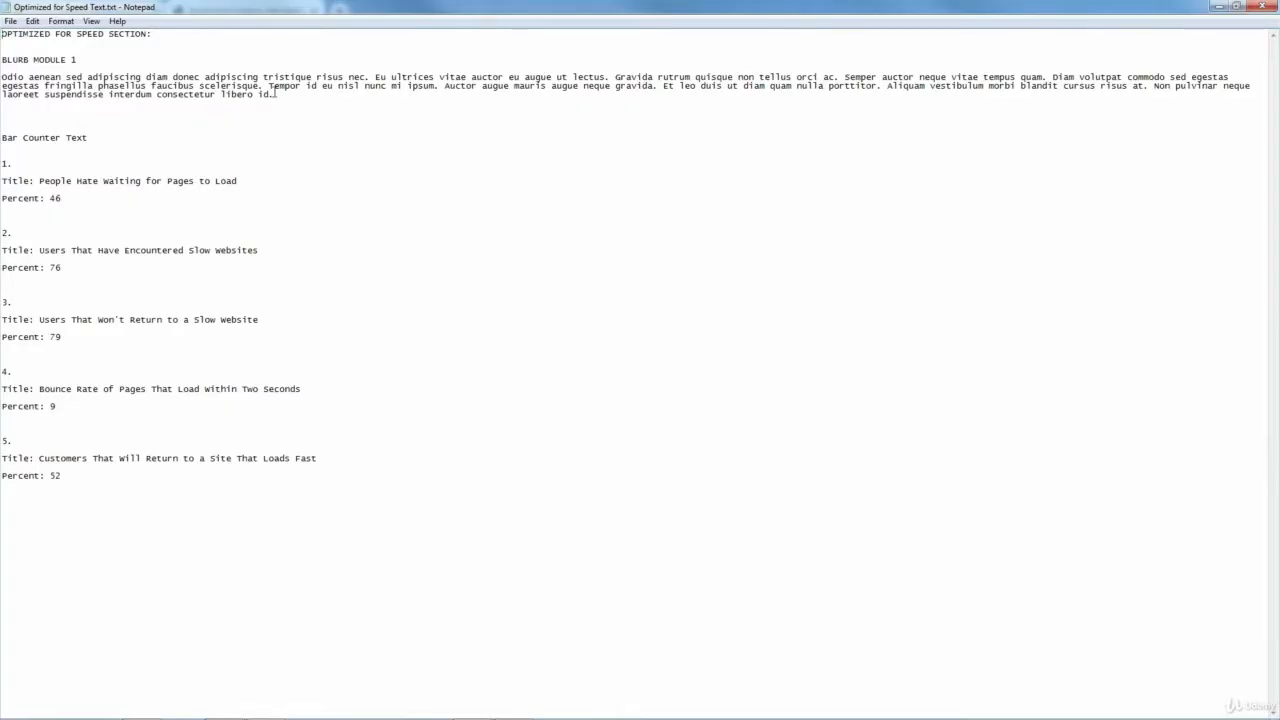
Step: Copy the Blurb Module 1 paragraph from the text file and paste it into the blurb's body in the visual builder
left_click_drag(277, 94, 3, 78)
right_click(160, 88)
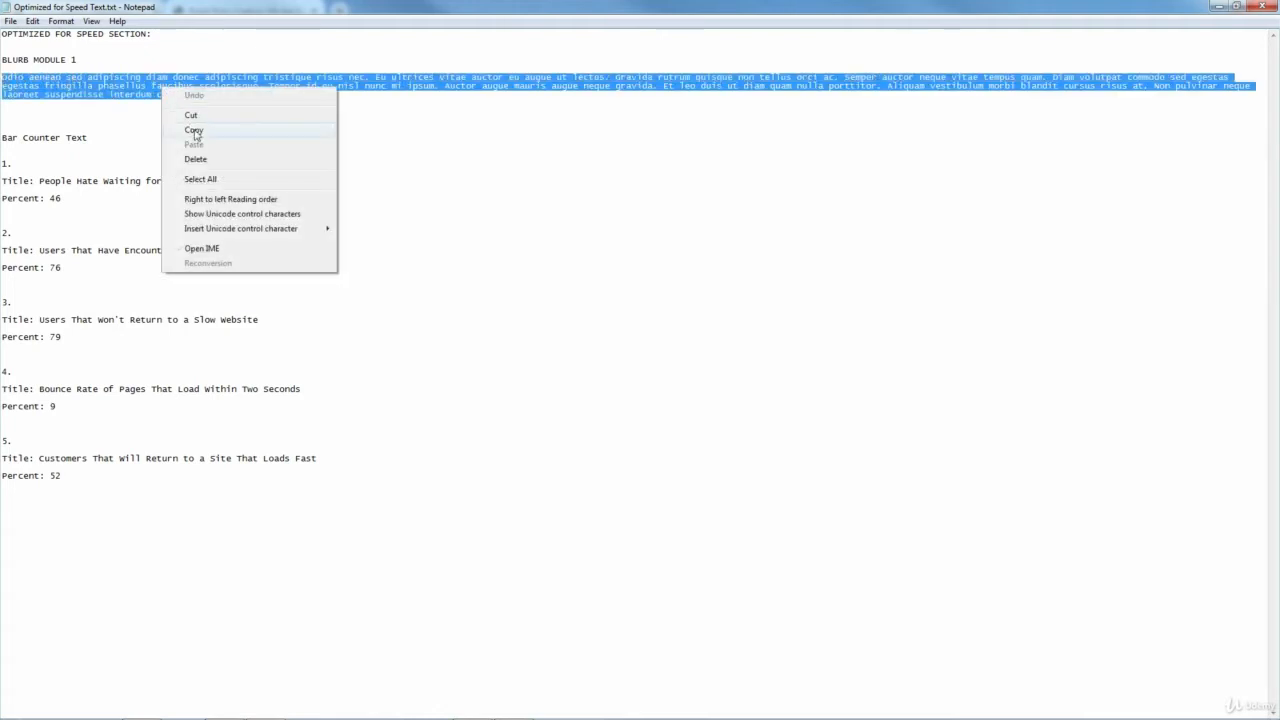
left_click(192, 130)
left_click(1218, 7)
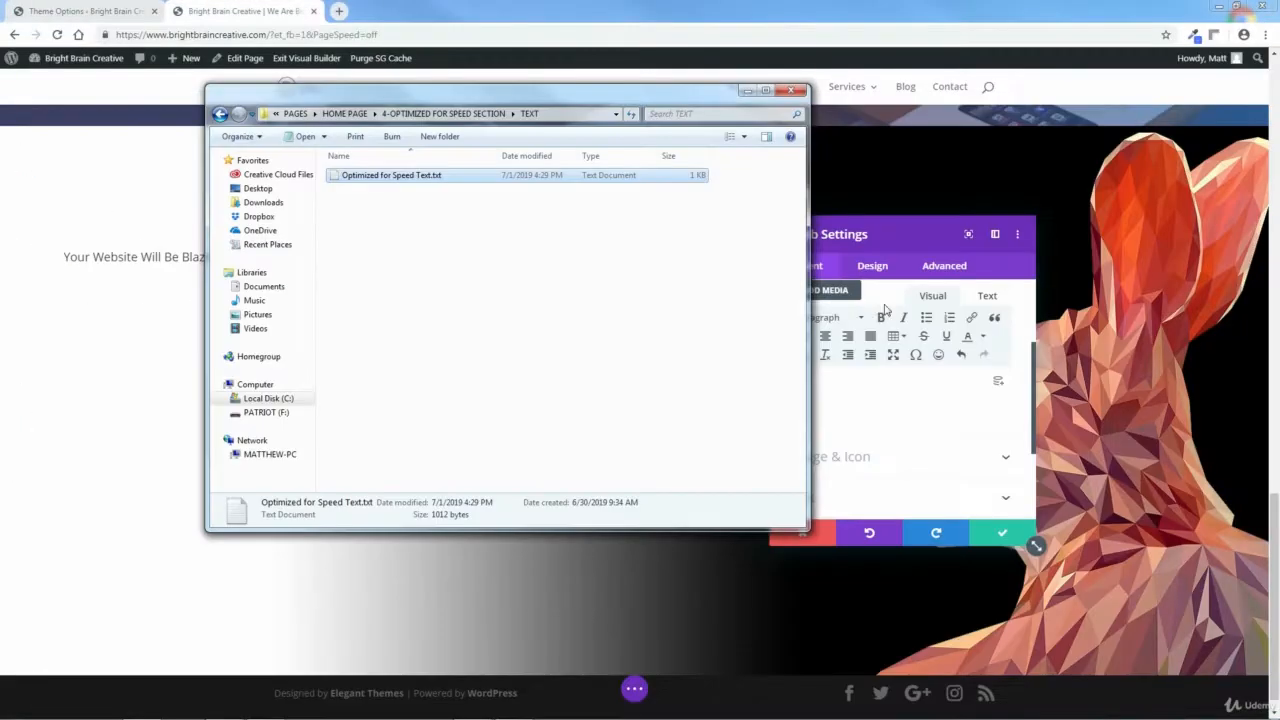
left_click(790, 92)
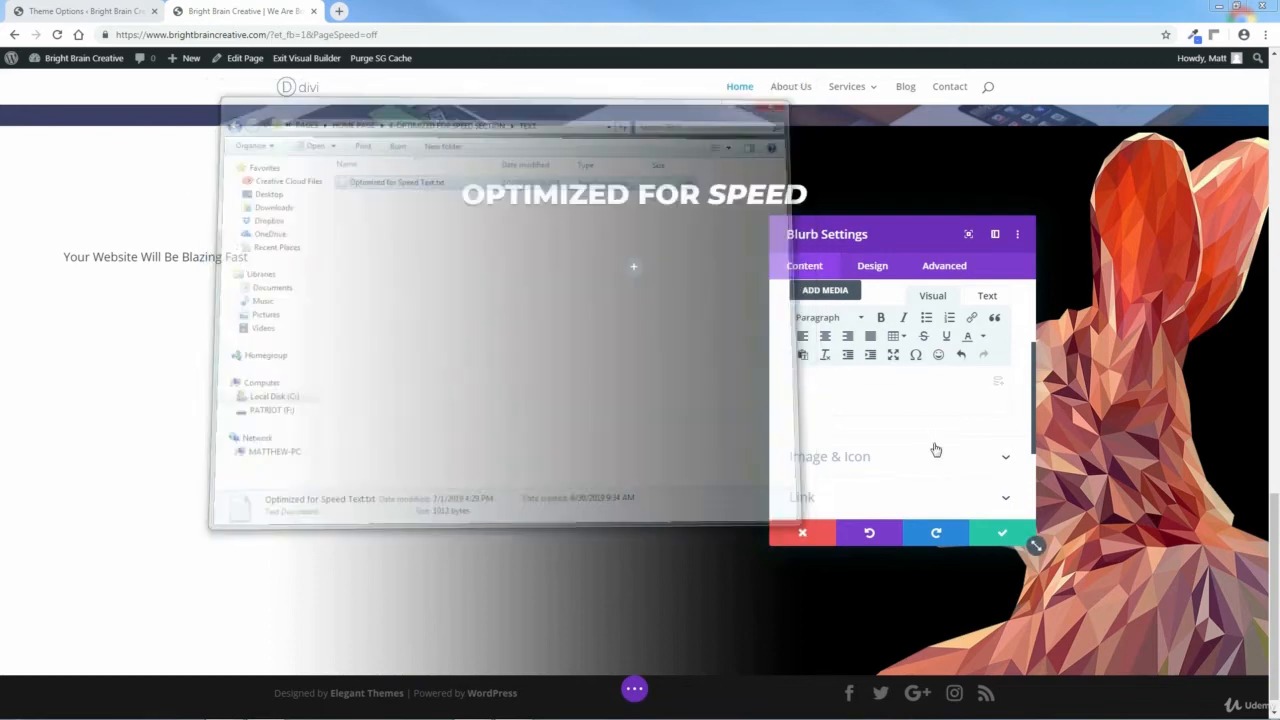
left_click(846, 388)
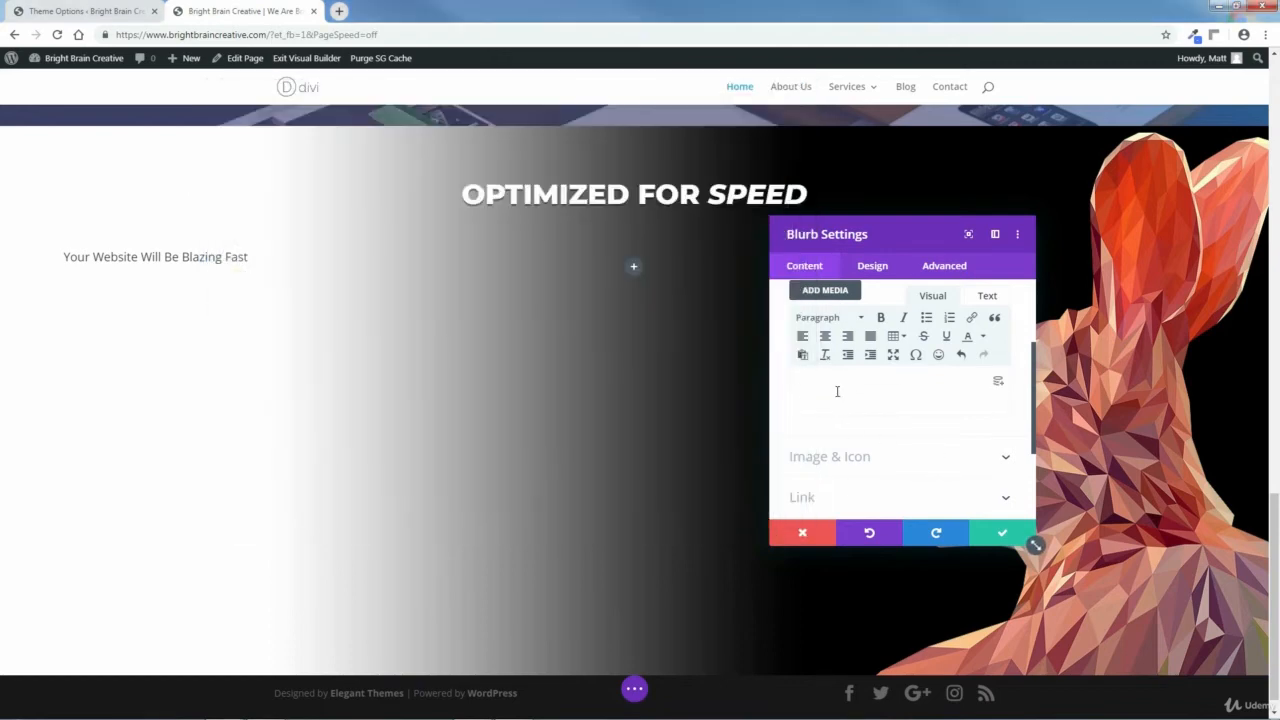
right_click(837, 391)
left_click(870, 467)
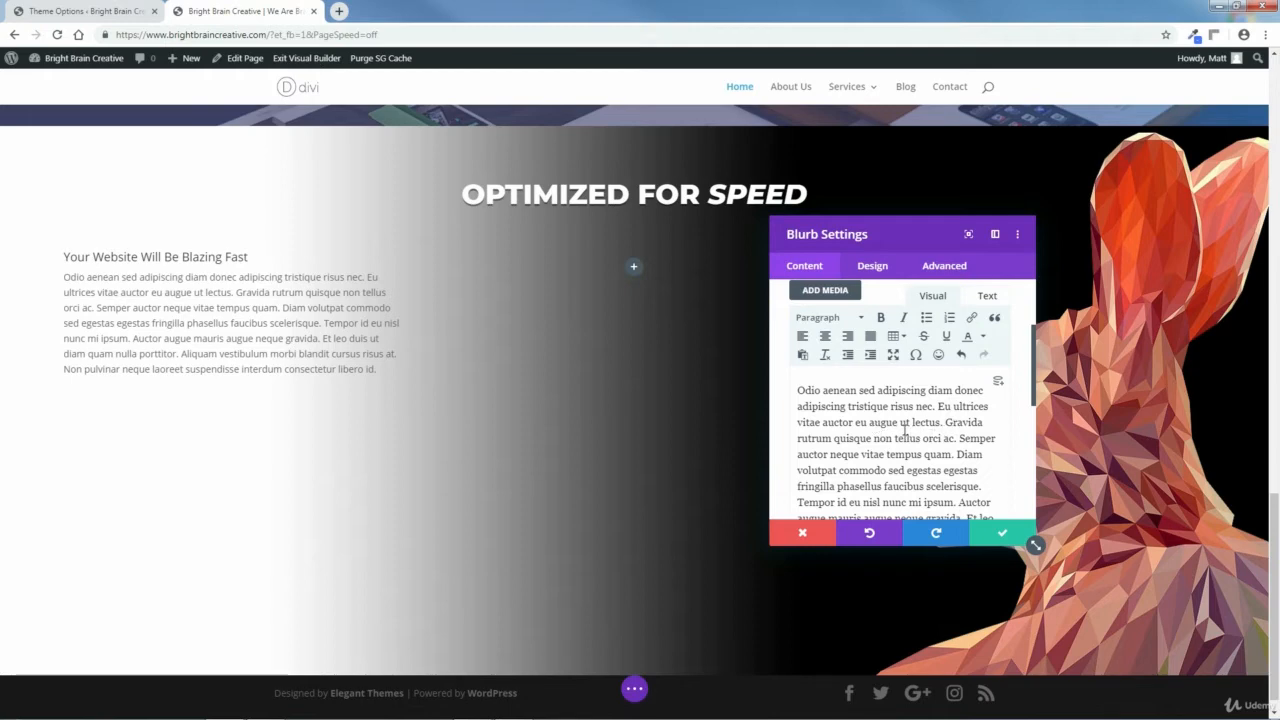
Step: In a new browser tab, search Google for "lorem ipsum generator" and open the loremipsum.io site
left_click(341, 12)
left_click(492, 270)
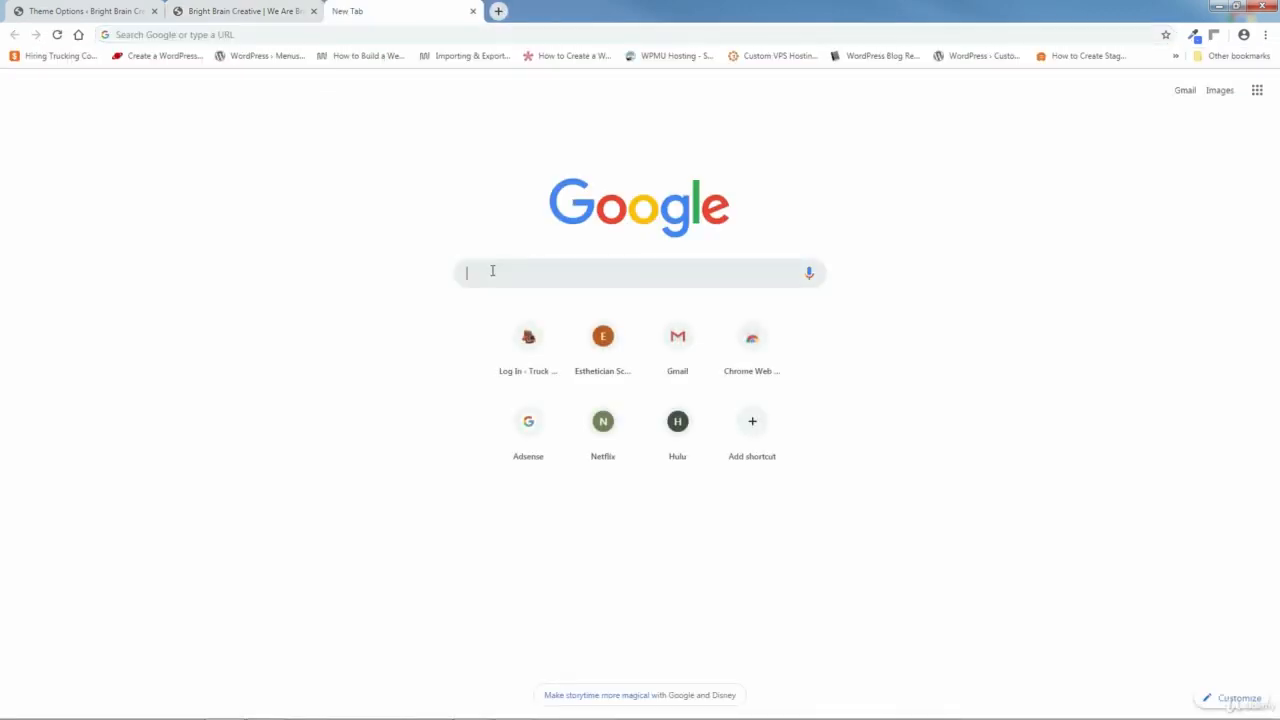
type("lorum")
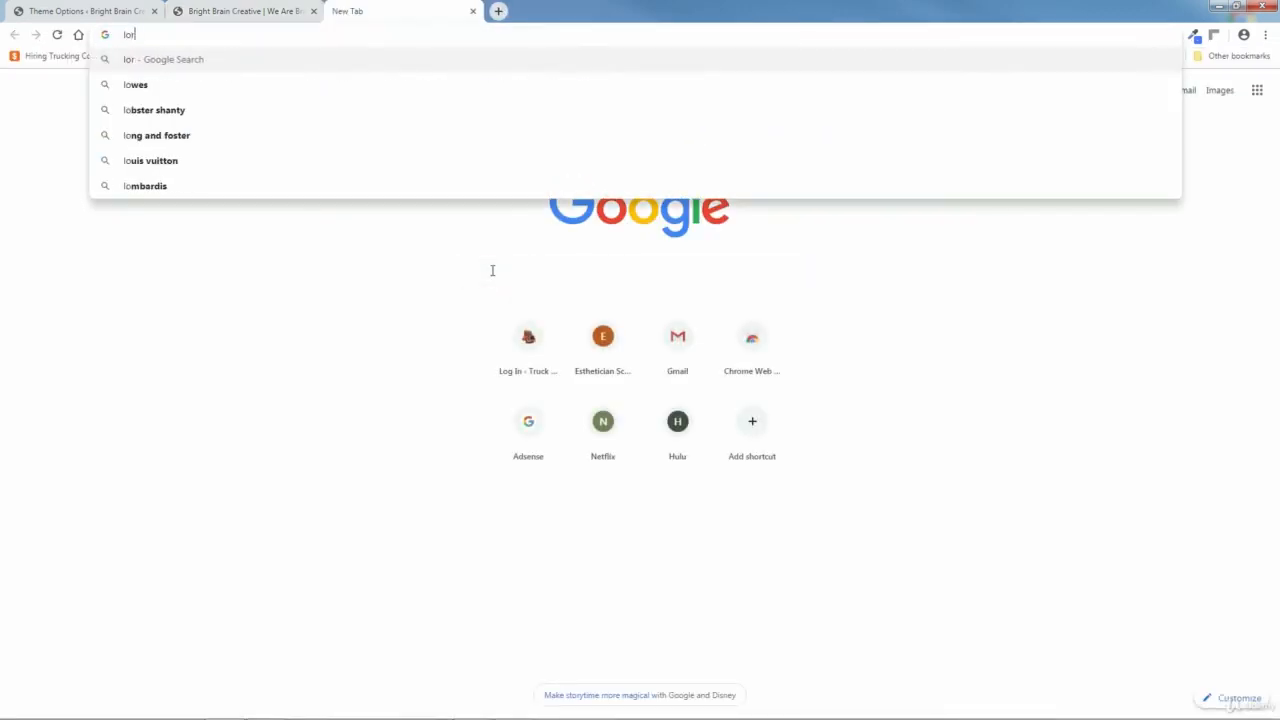
key("BackSpace")
key("BackSpace")
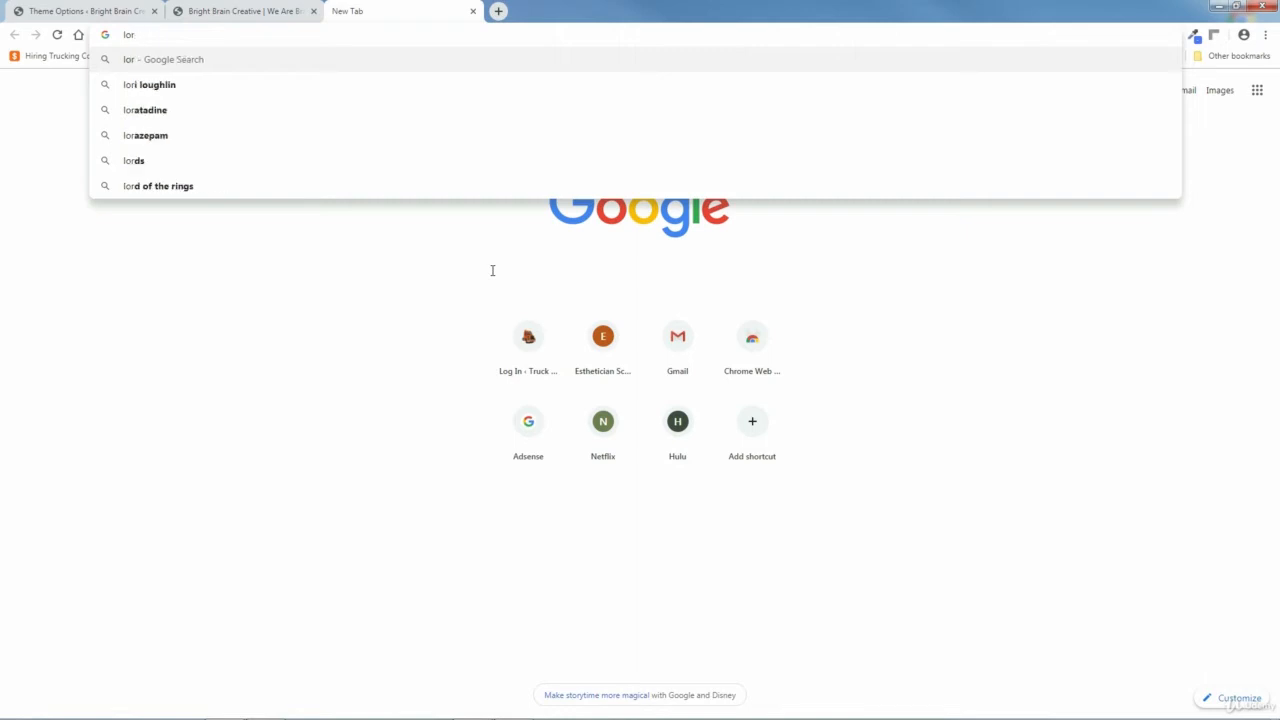
type("em ipsu")
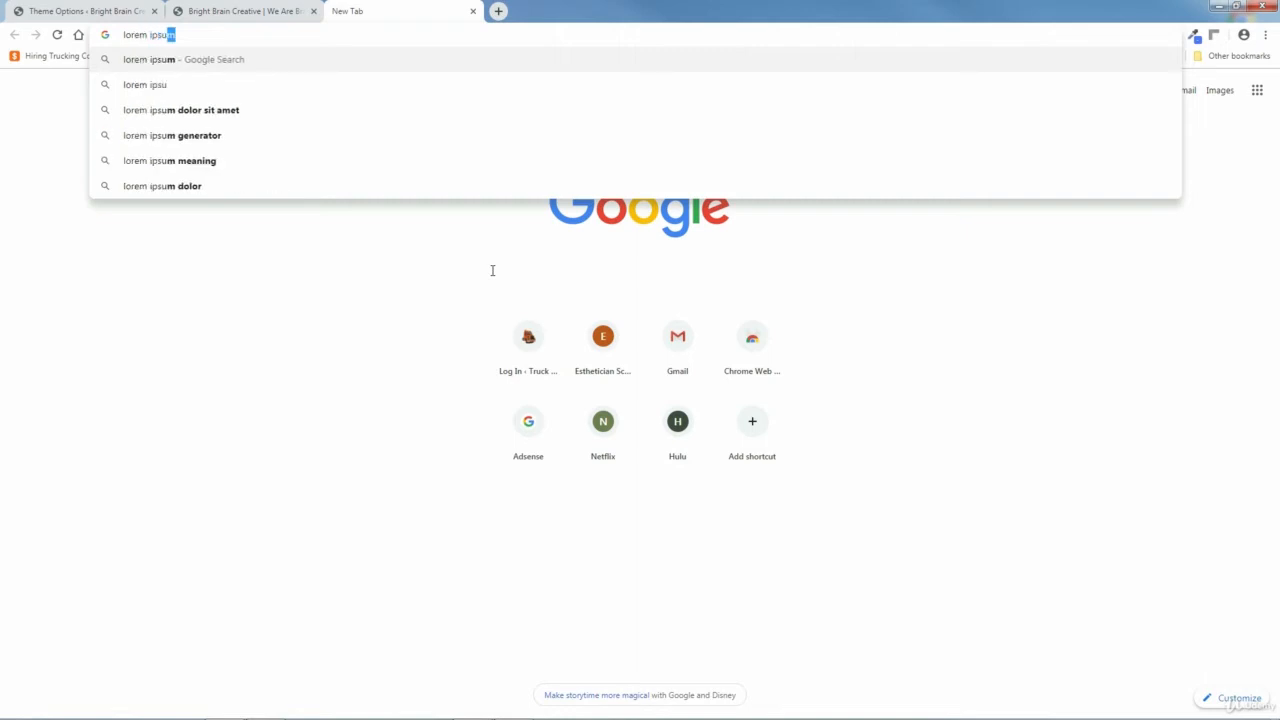
type("m genera")
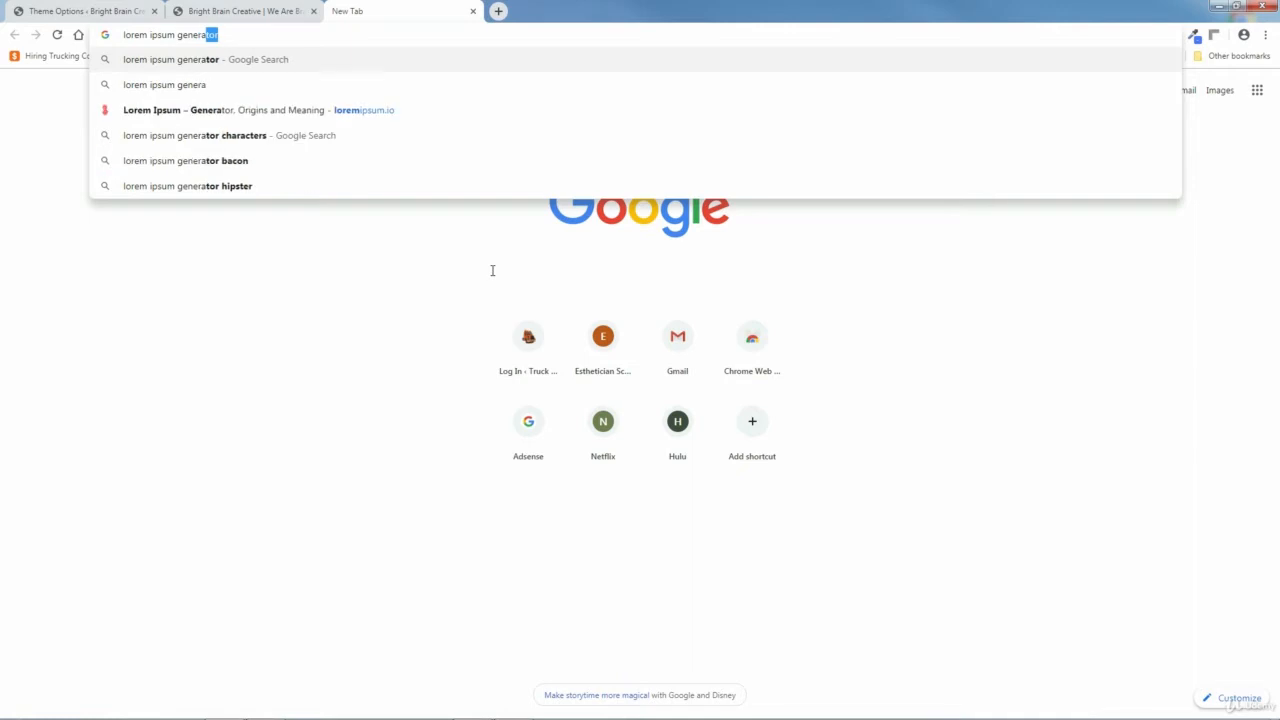
type("tor")
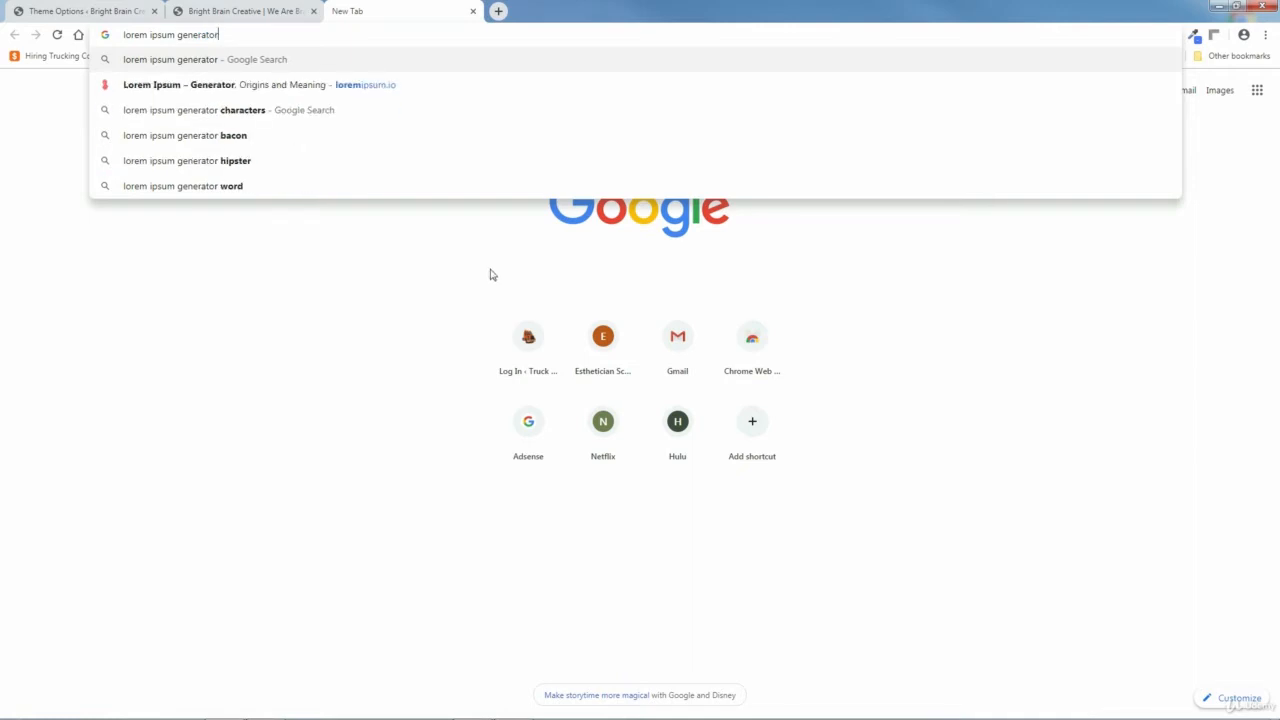
key("Return")
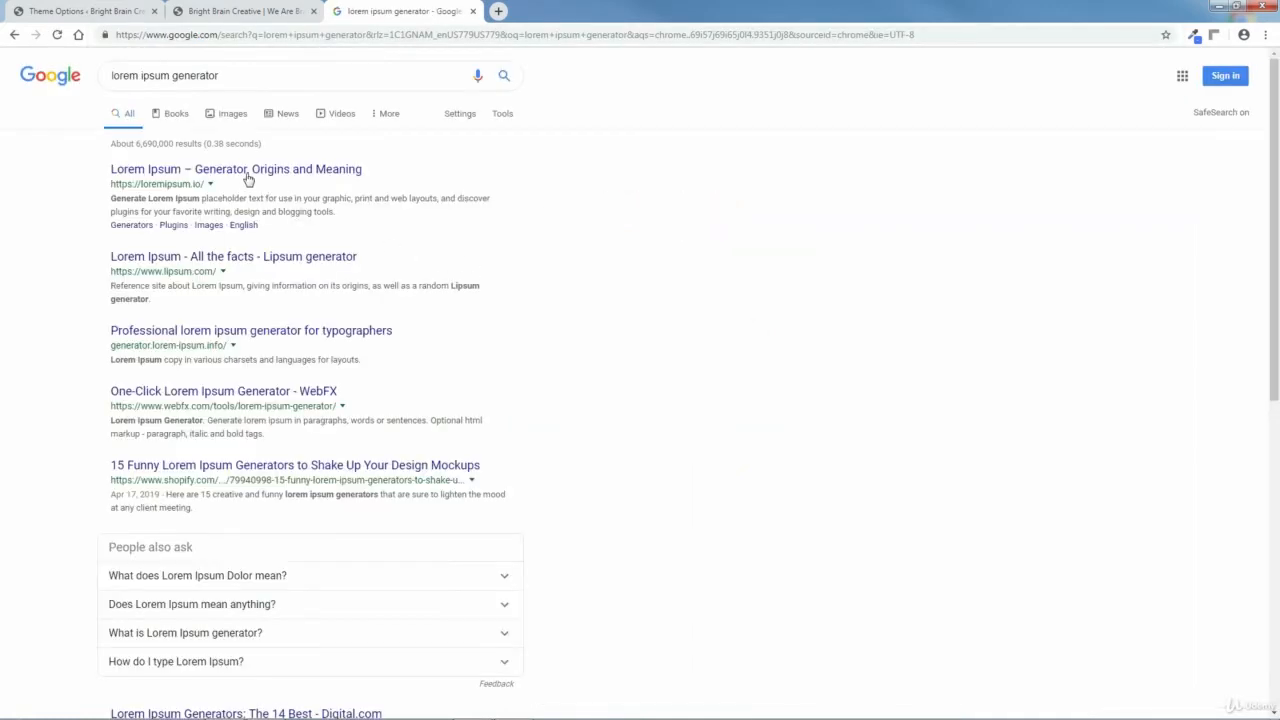
left_click(248, 176)
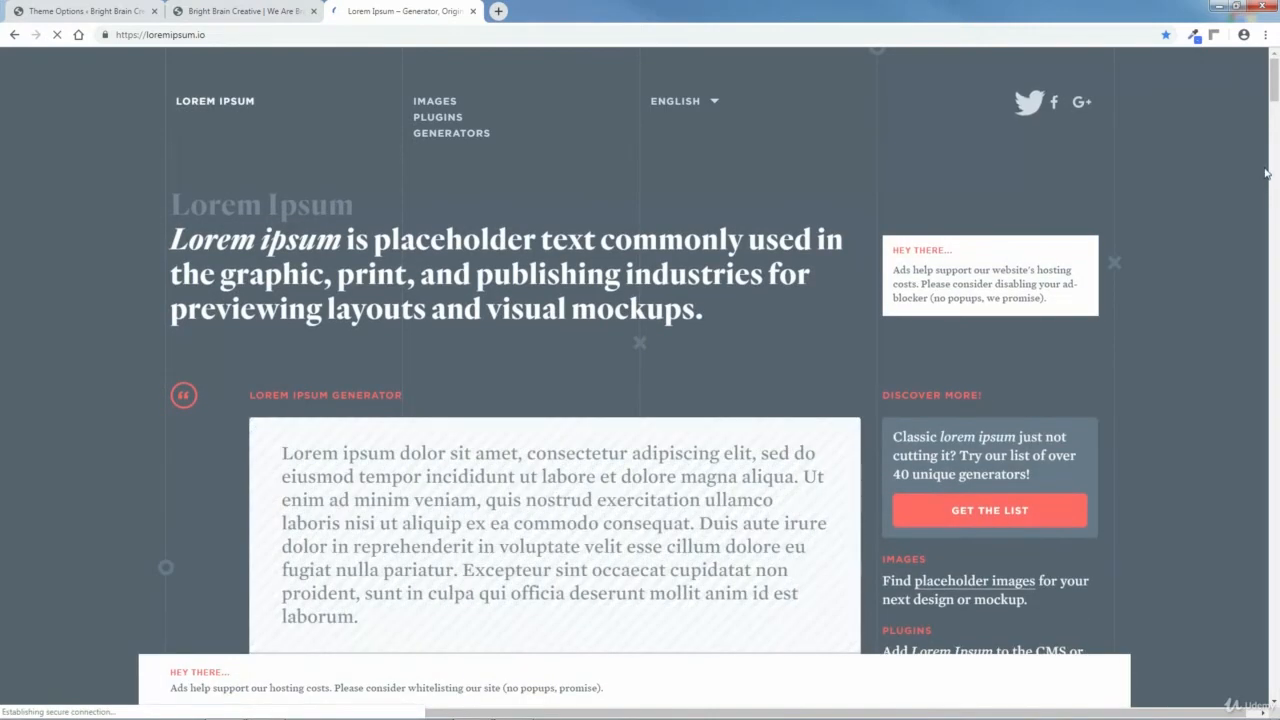
Step: Generate 2 paragraphs of lorem ipsum placeholder text and copy the generated text
scroll(1273, 108, "down", 3)
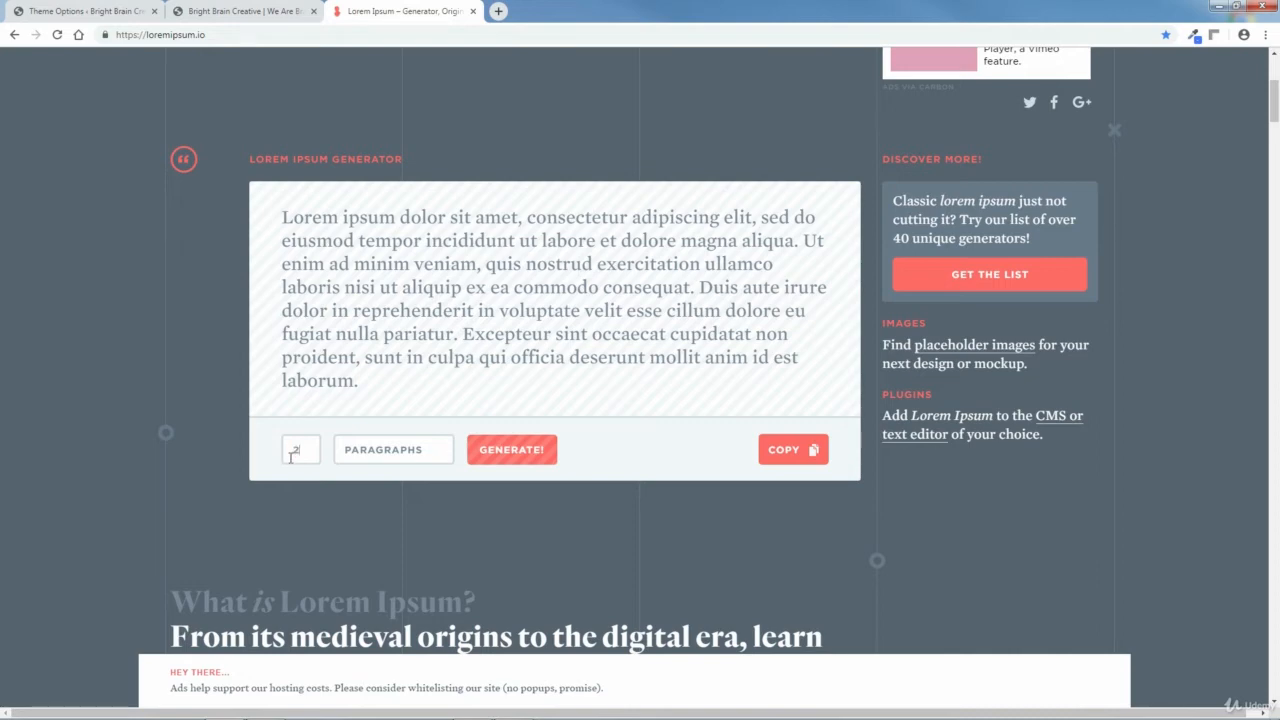
left_click(506, 458)
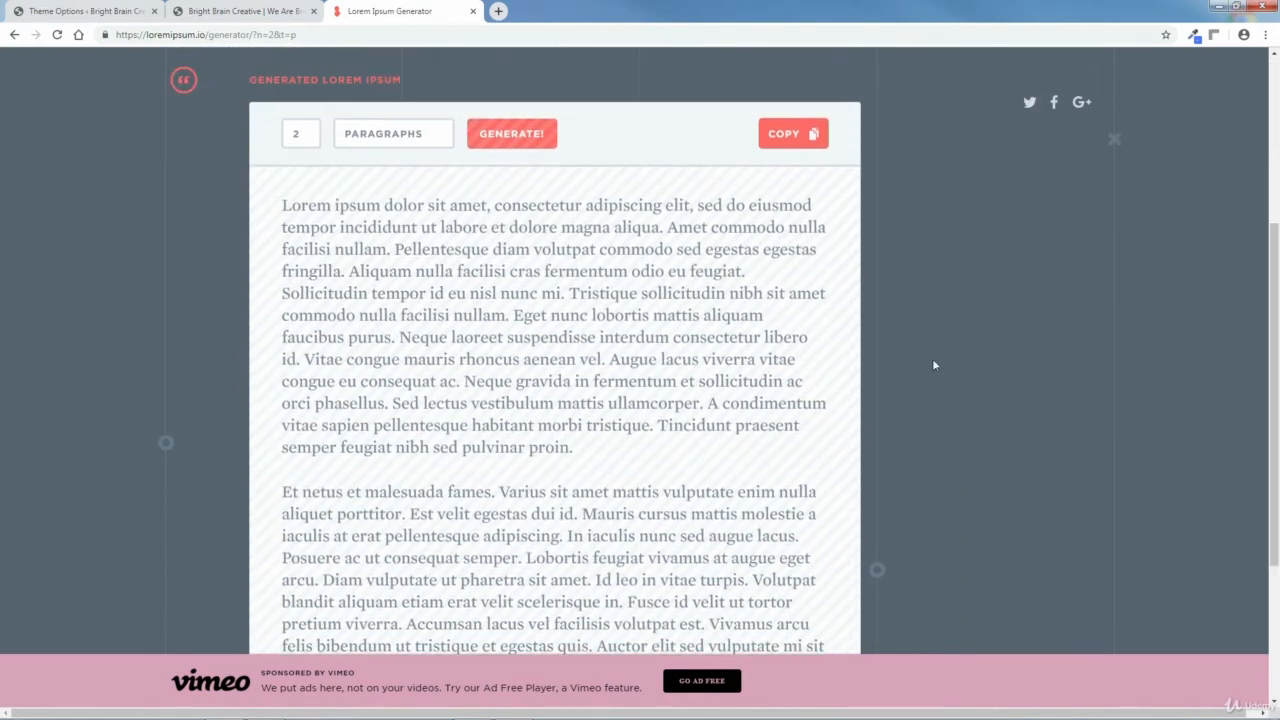
left_click_drag(565, 292, 282, 207)
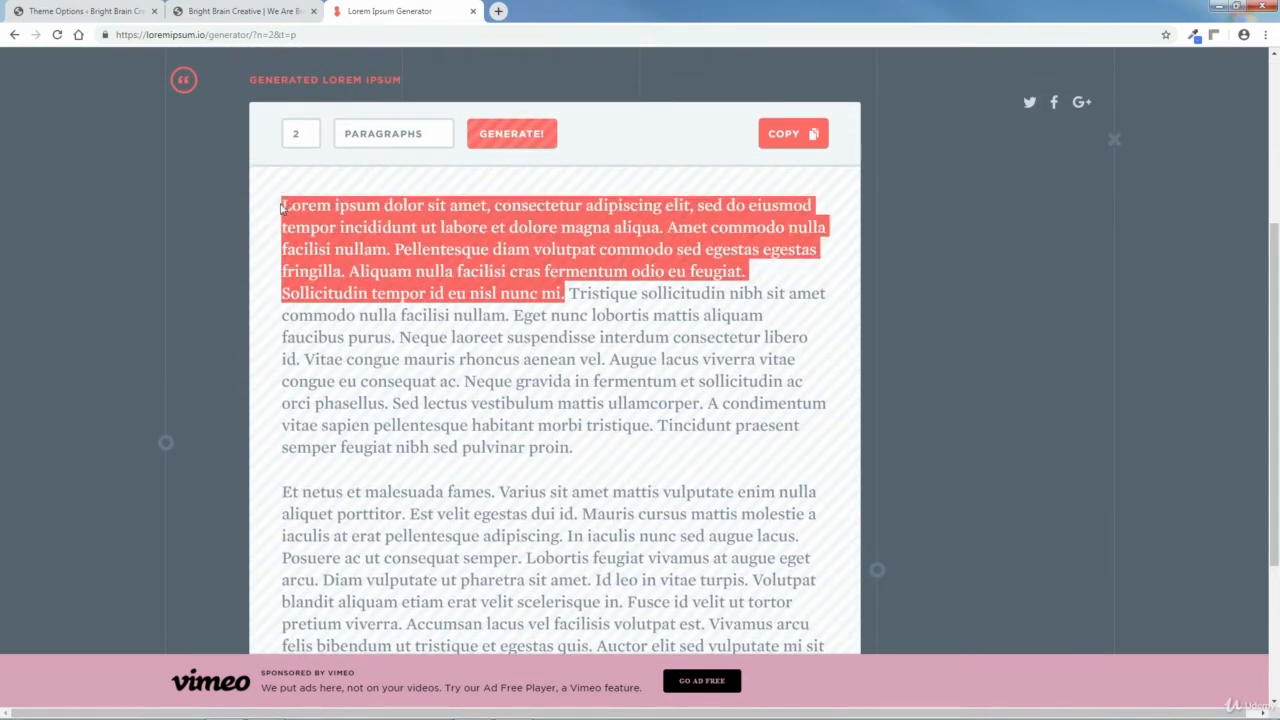
right_click(680, 205)
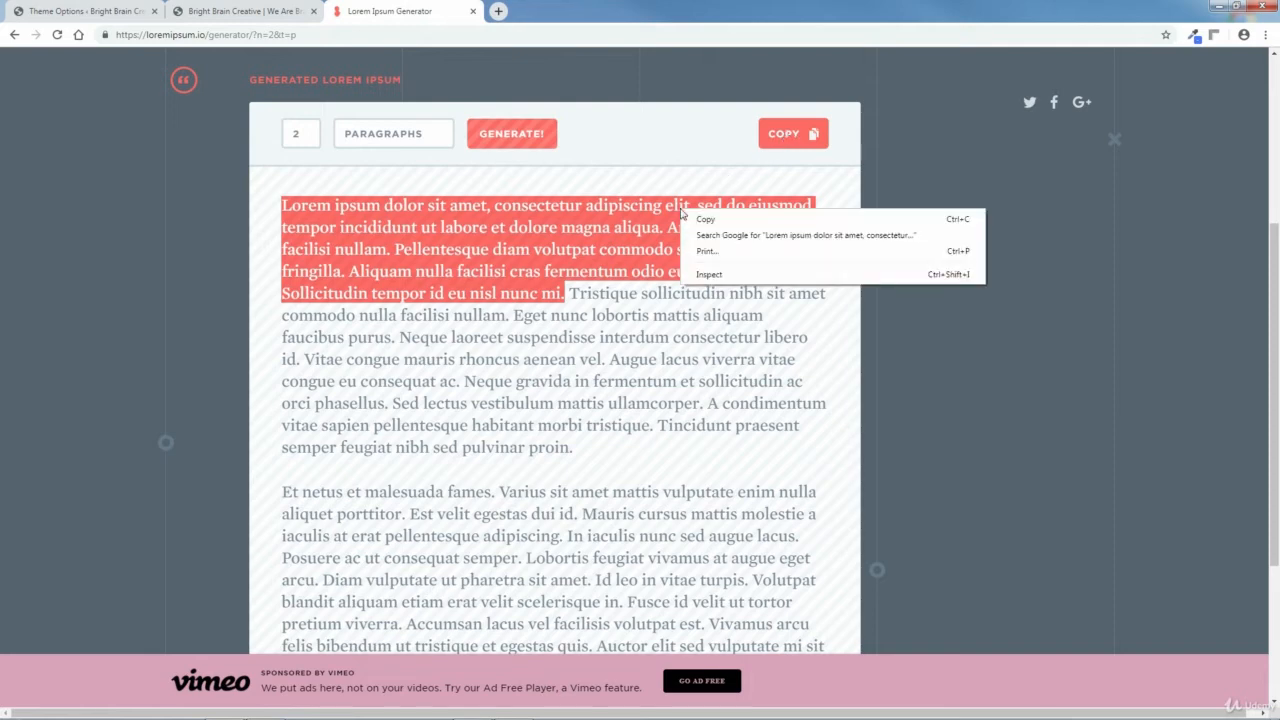
left_click(790, 134)
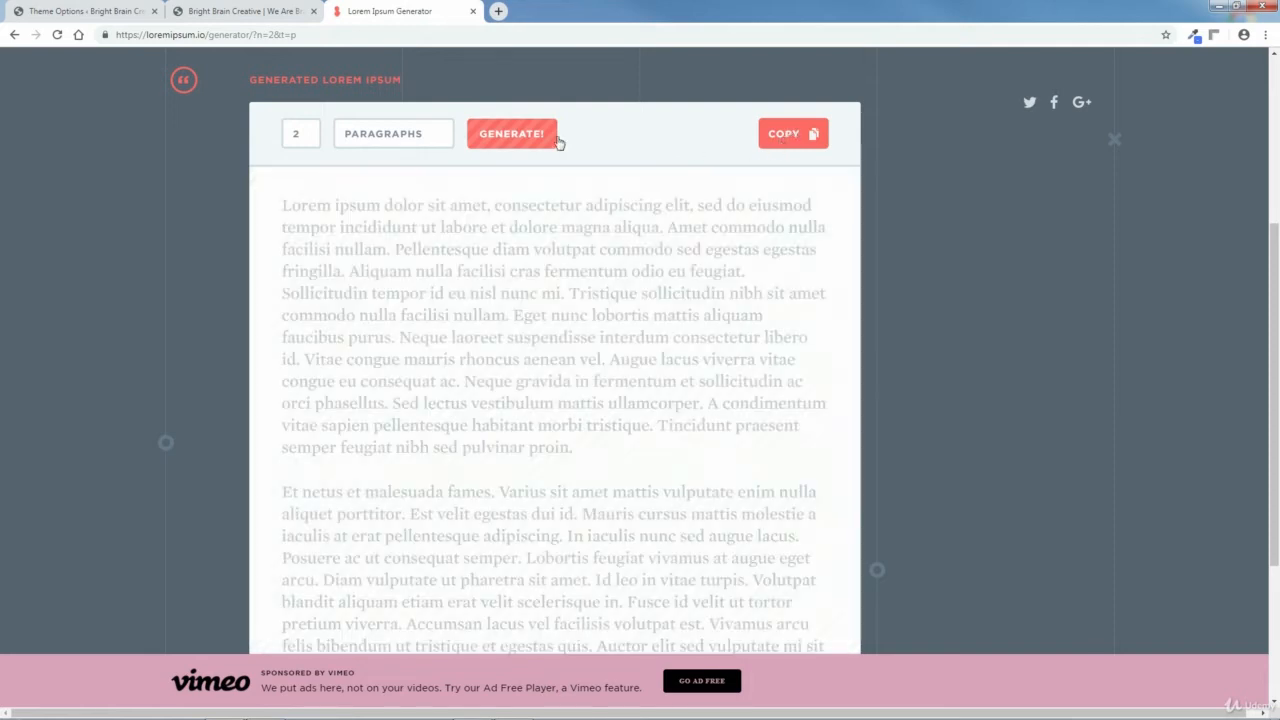
Step: Return to the home page's visual builder and dismiss the paste options over the blurb's body text
left_click(160, 11)
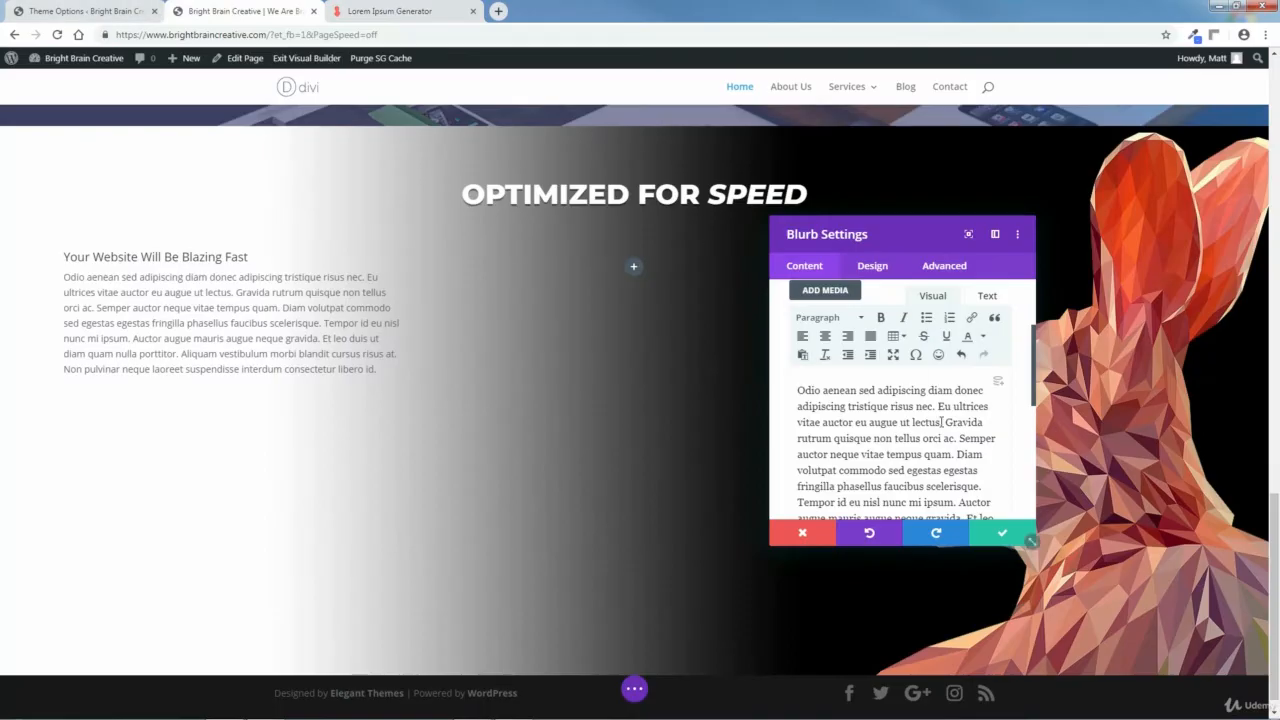
right_click(901, 427)
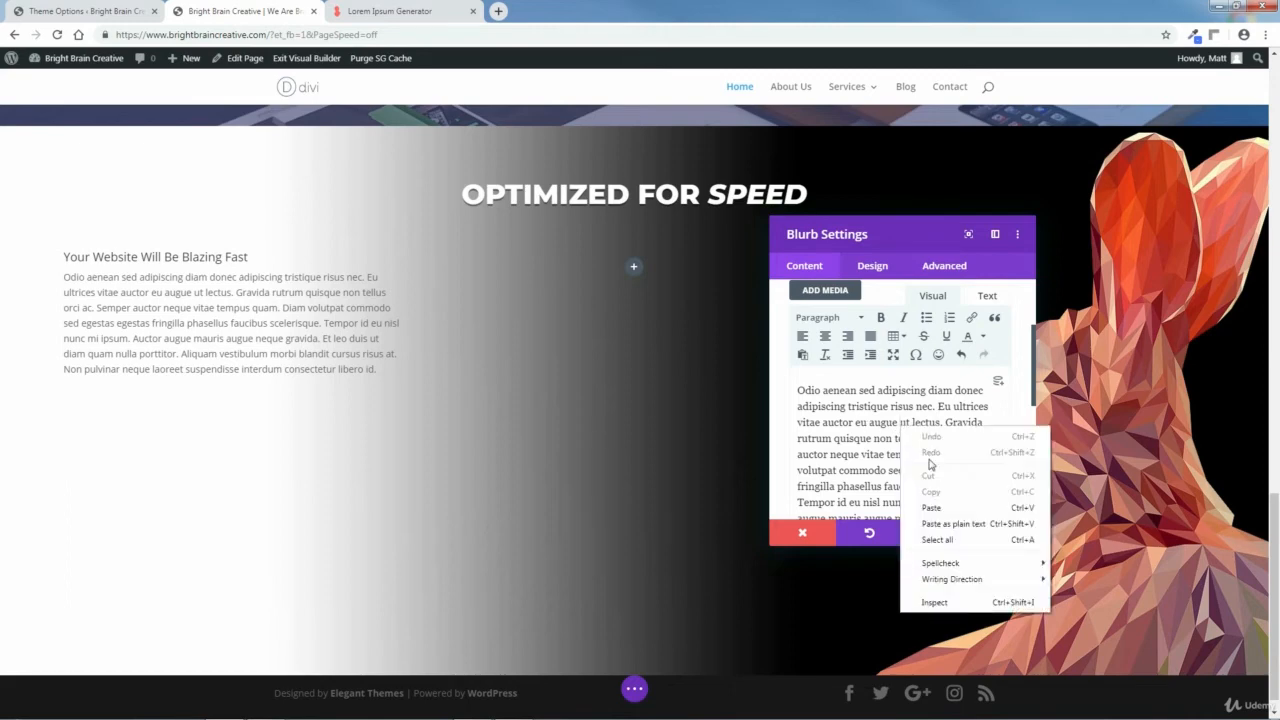
left_click(906, 232)
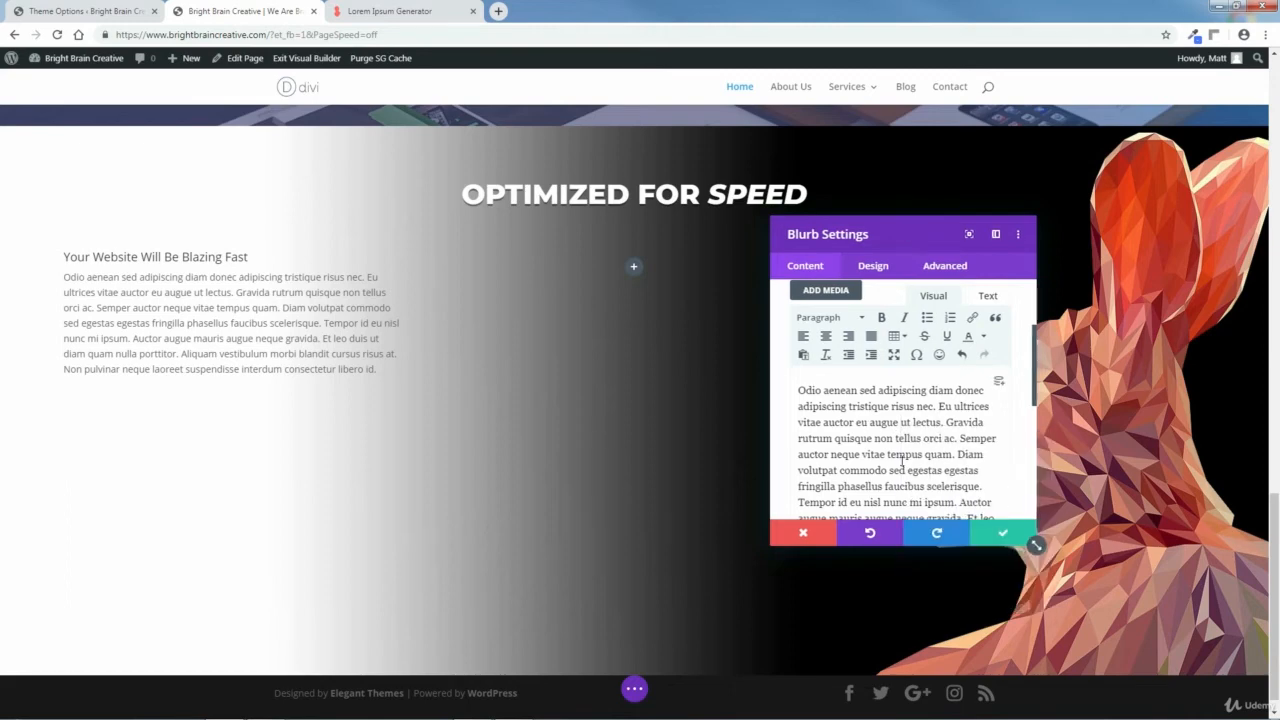
Step: In the blurb's design settings, set the title font to Montserrat with a Bold weight
left_click(876, 270)
left_click(1006, 409)
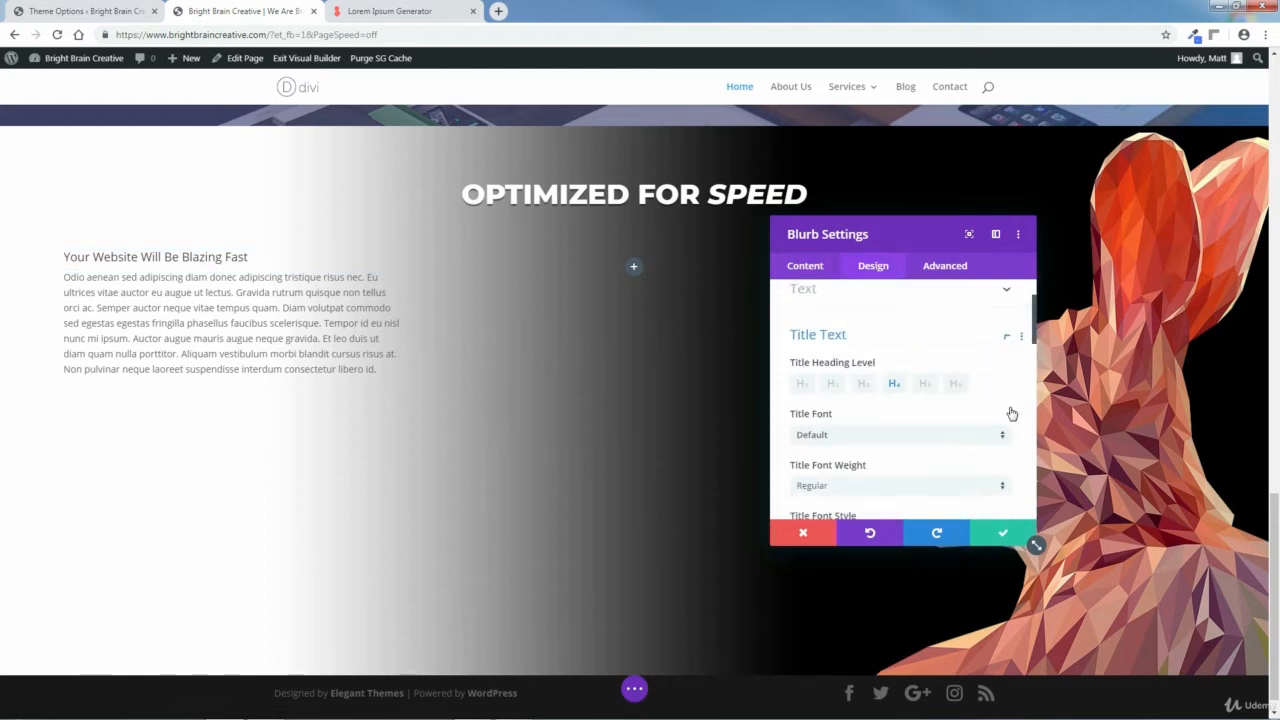
scroll(1012, 413, "down", 1)
scroll(1036, 343, "down", 1)
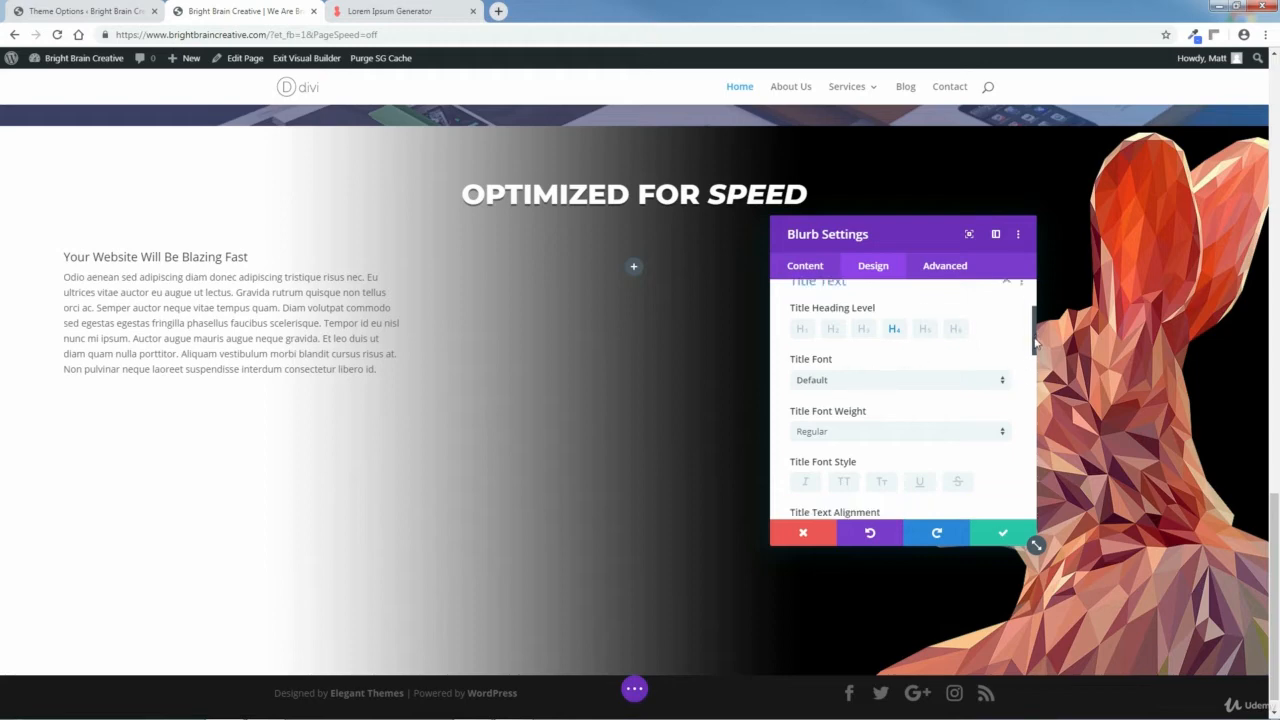
scroll(1036, 343, "down", 1)
left_click(996, 341)
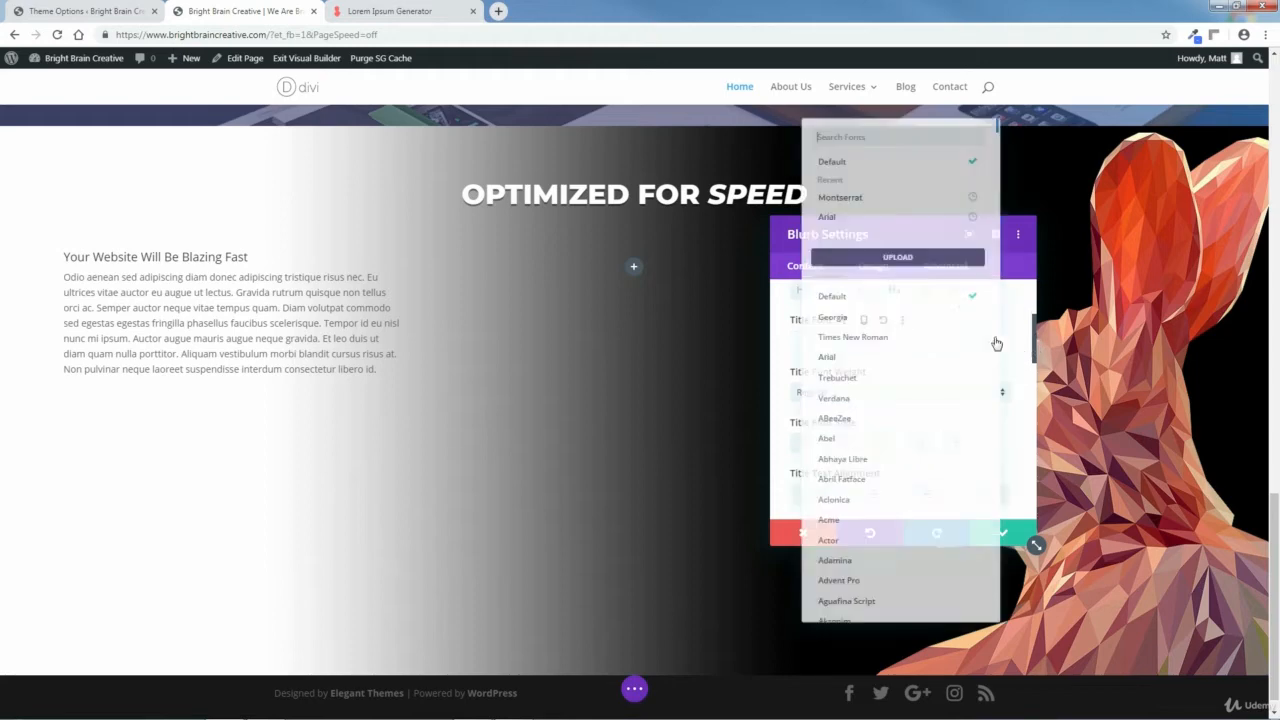
left_click(826, 181)
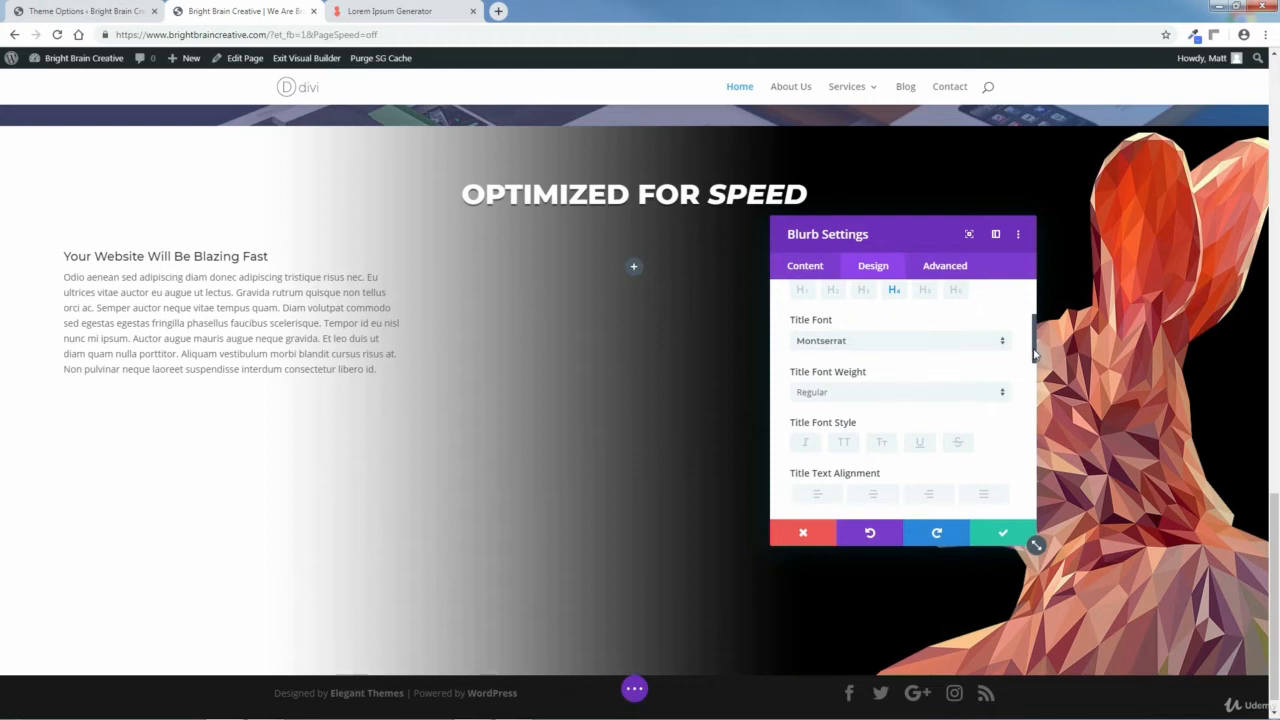
left_click_drag(1036, 355, 1036, 362)
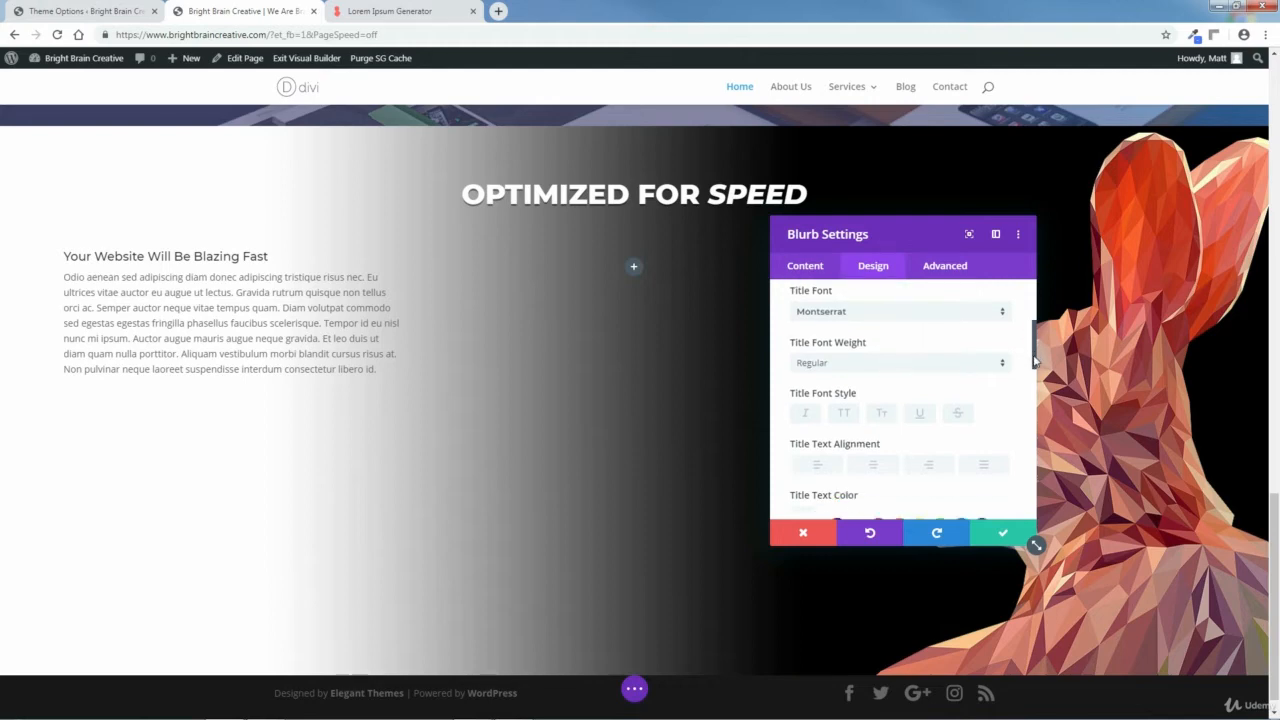
left_click(860, 364)
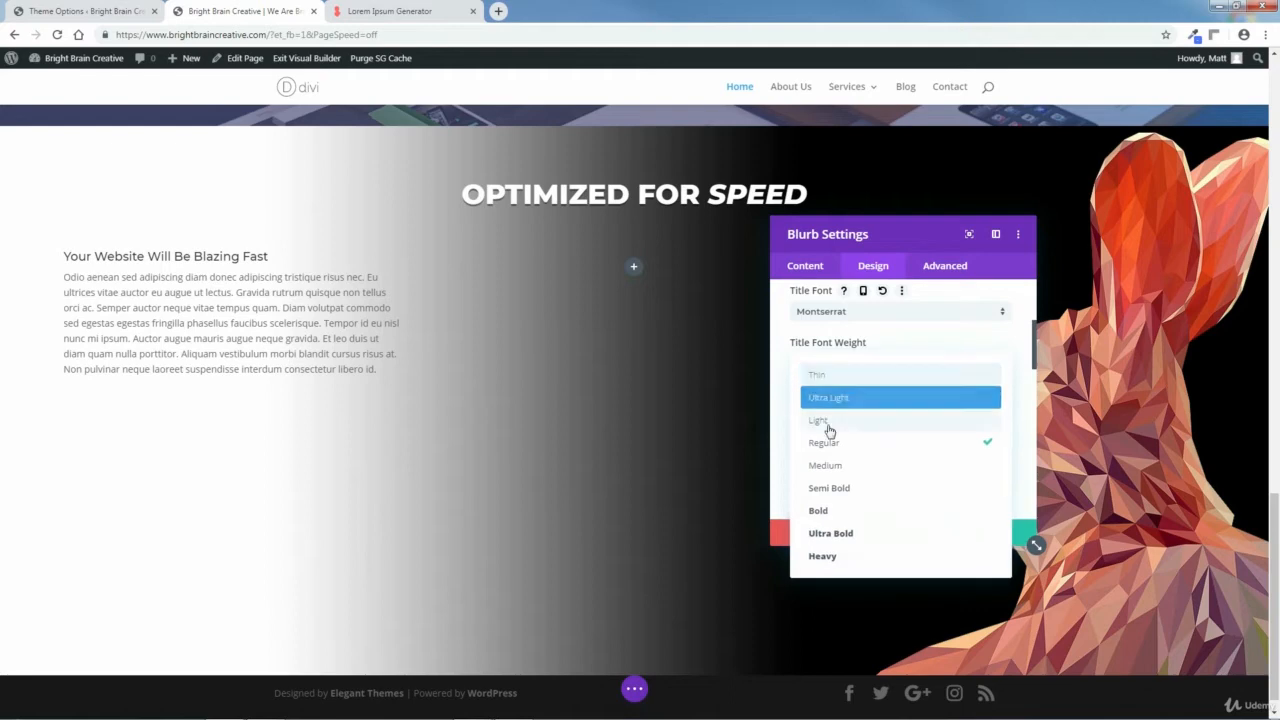
left_click(826, 510)
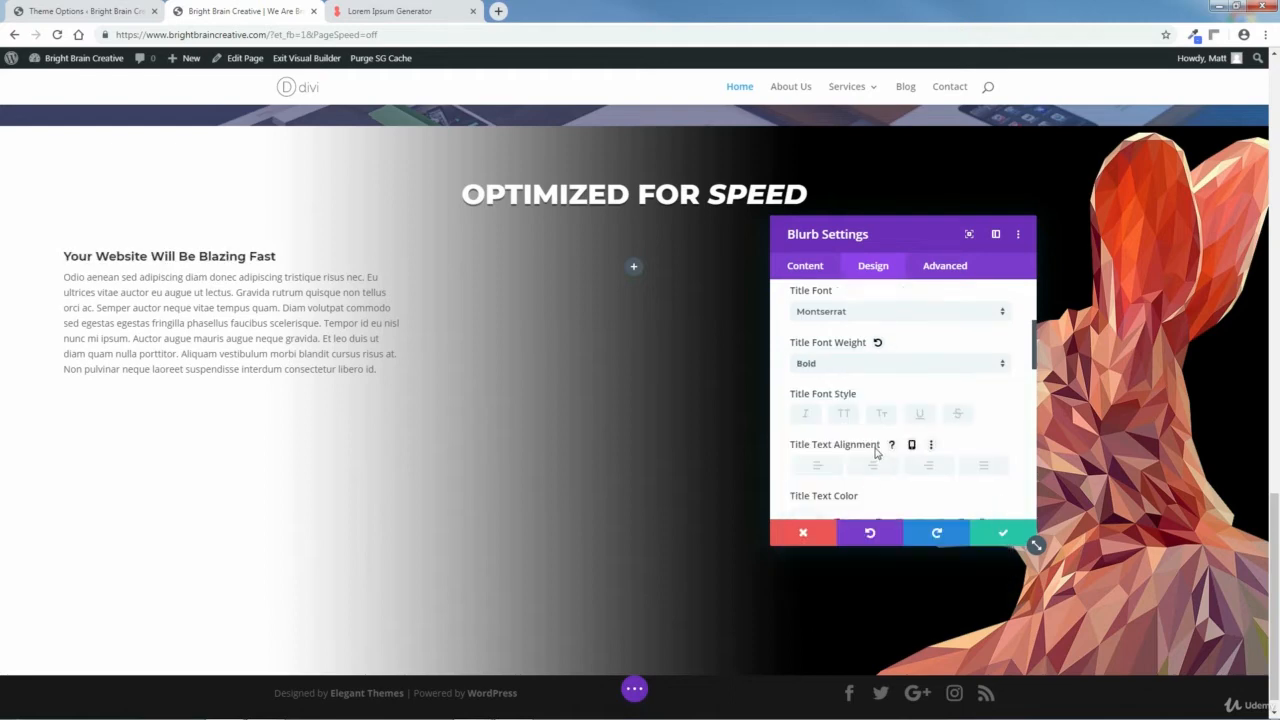
Step: Set the blurb's title text color to black (#000000) and its text size to 21px
left_click_drag(1036, 345, 1036, 380)
left_click(837, 357)
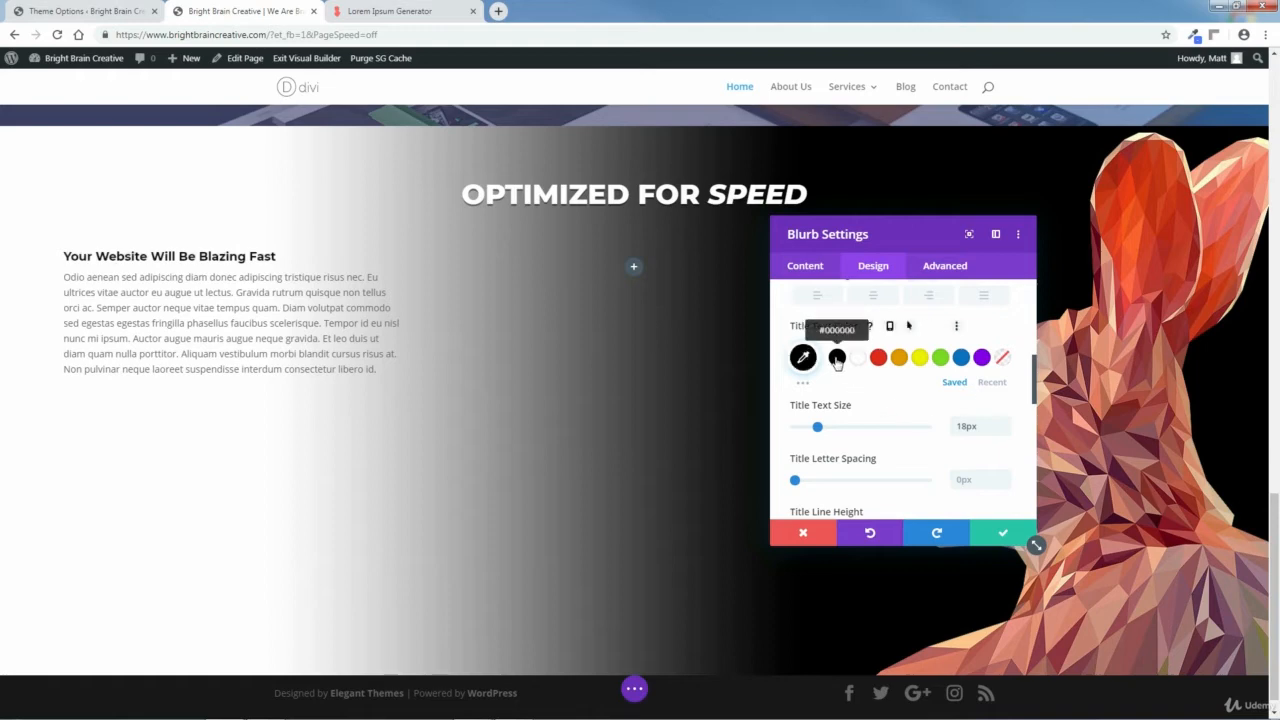
left_click_drag(817, 427, 823, 431)
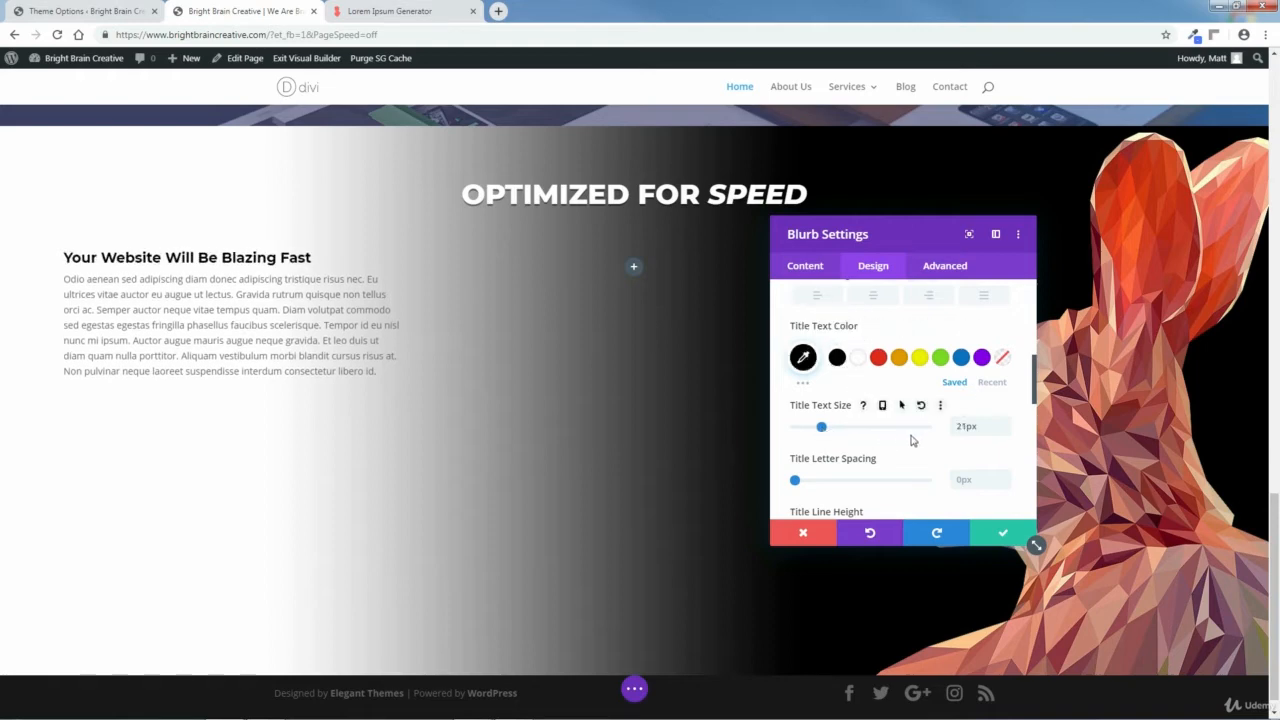
Step: Set the blurb's title line height to 1.5em and collapse the title text options
left_click_drag(1034, 383, 1034, 413)
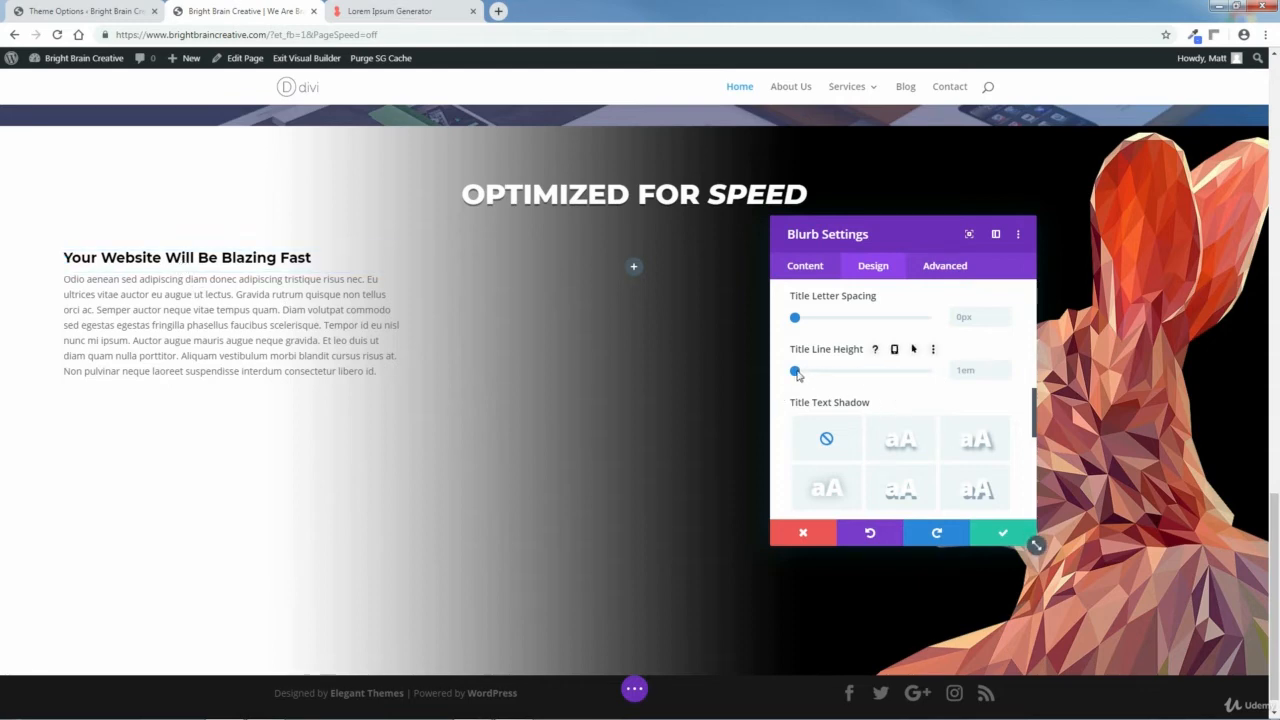
left_click_drag(797, 375, 831, 376)
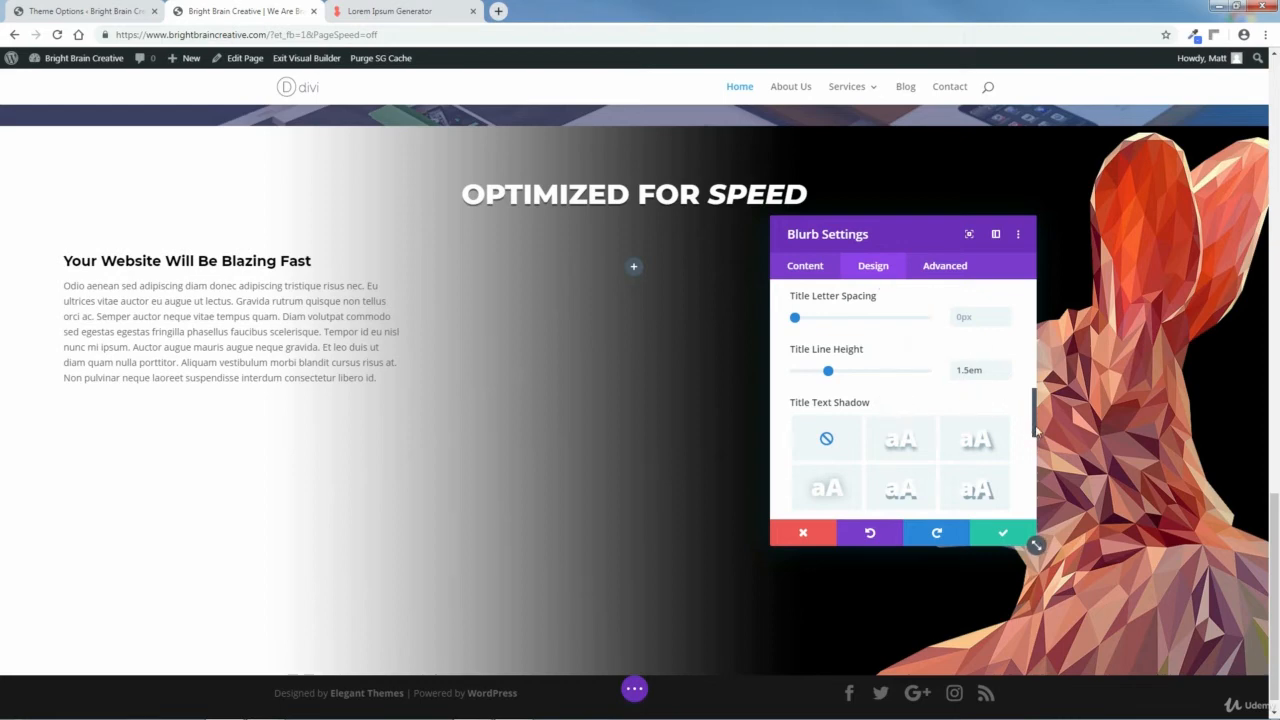
scroll(1036, 430, "up", 8)
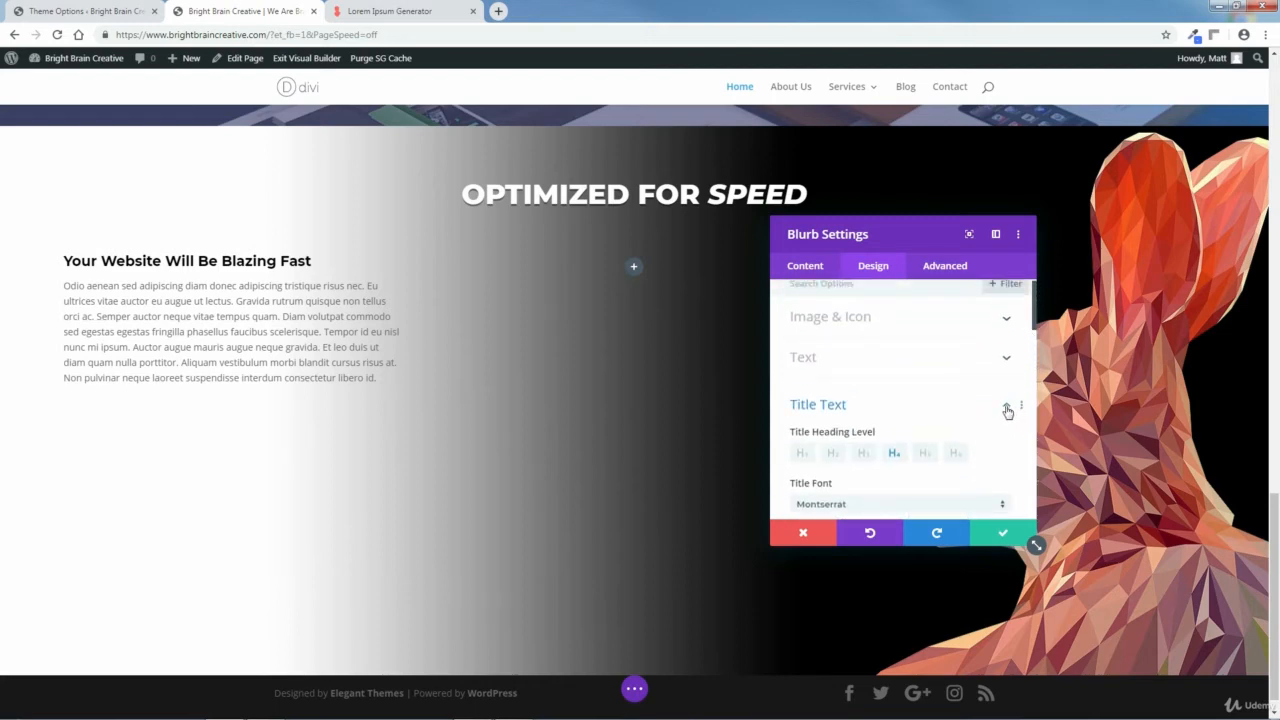
left_click(1007, 409)
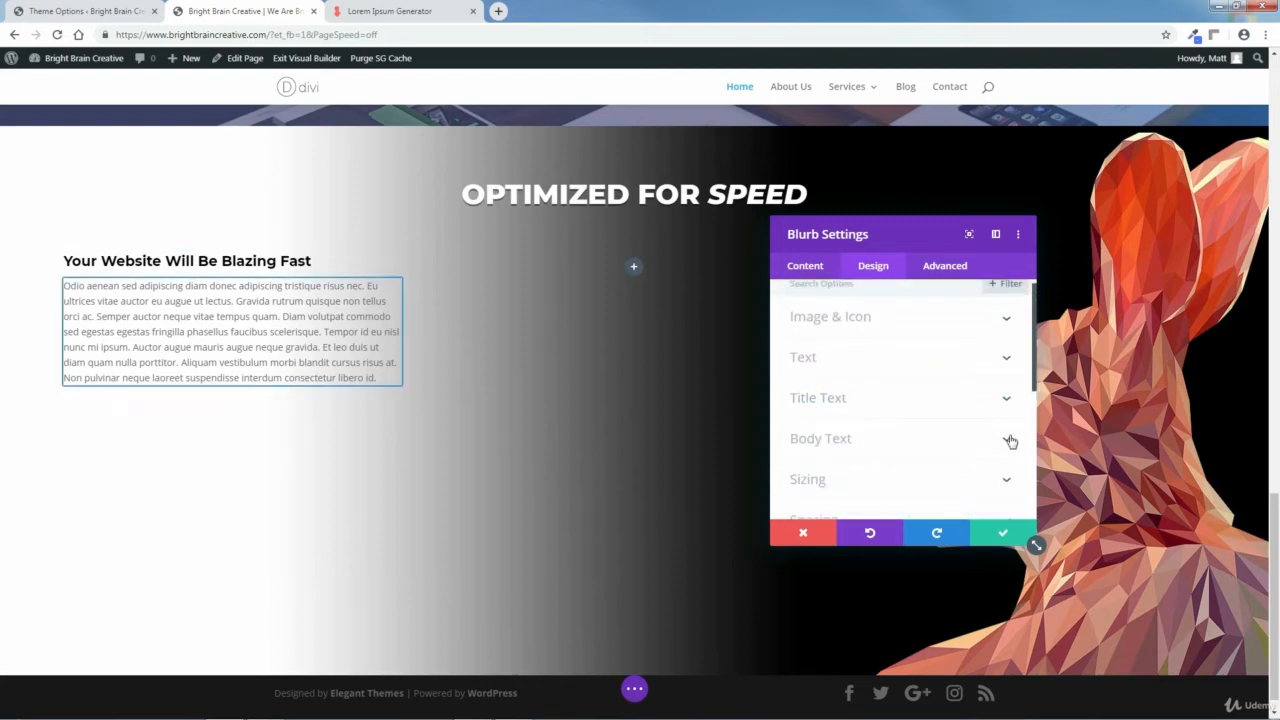
Step: Set the blurb's body text color to black and its body text size to 16px
left_click(1007, 440)
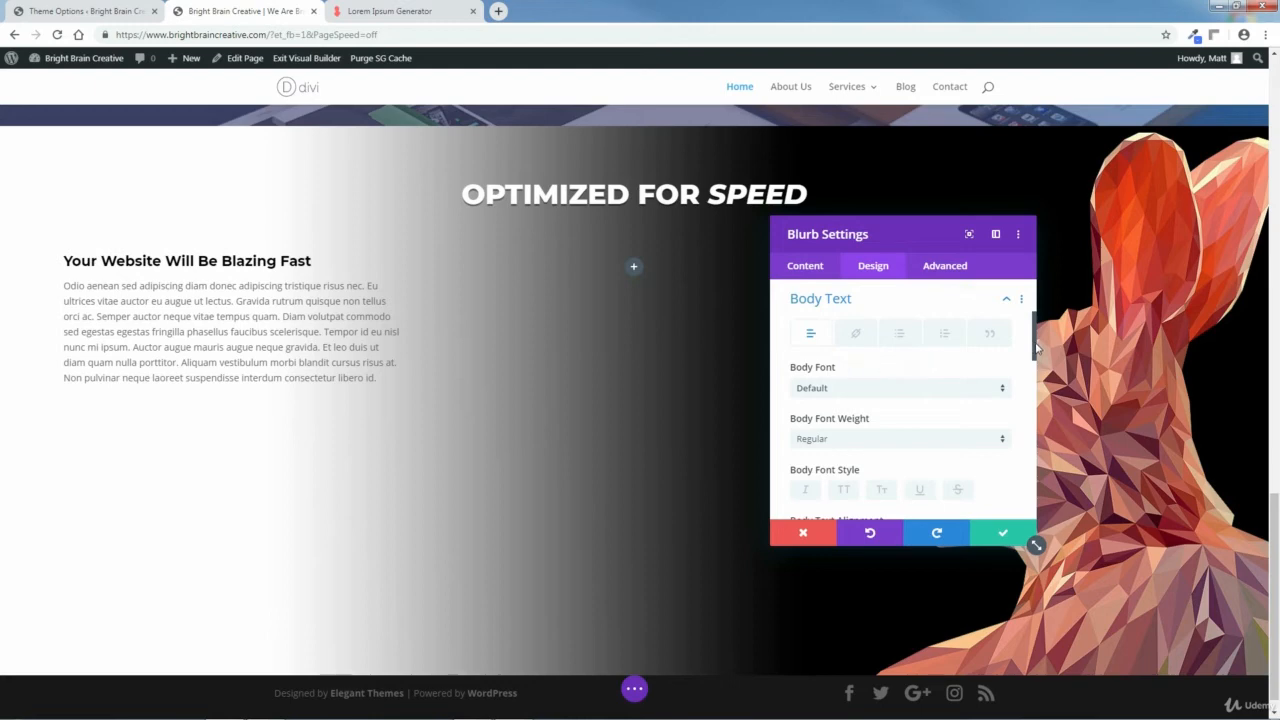
left_click_drag(1037, 347, 1037, 383)
scroll(1030, 390, "down", 3)
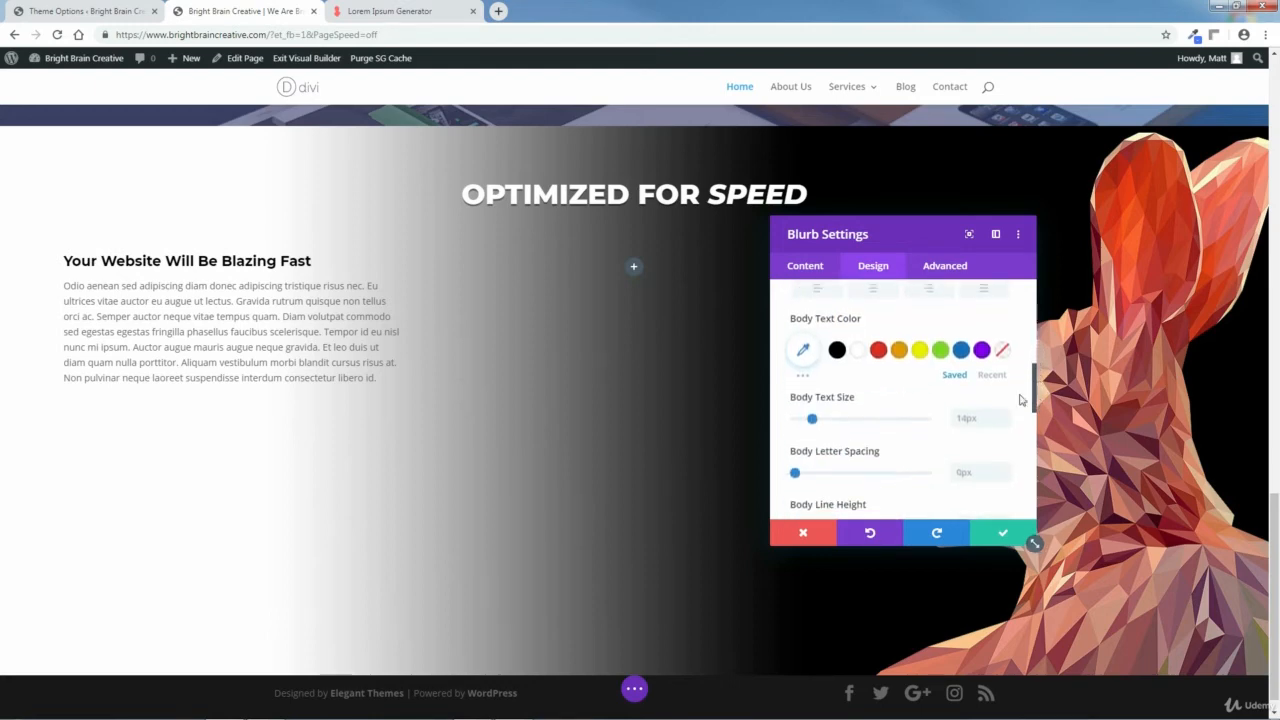
left_click(838, 351)
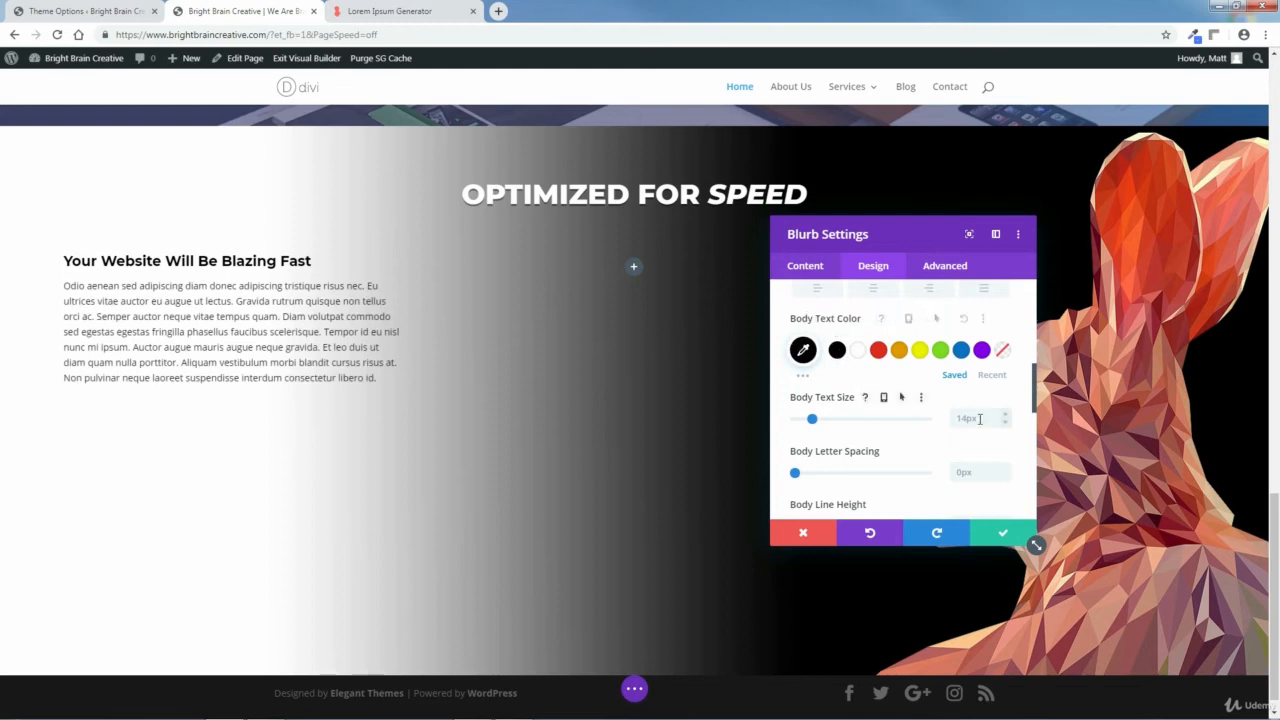
left_click(1007, 416)
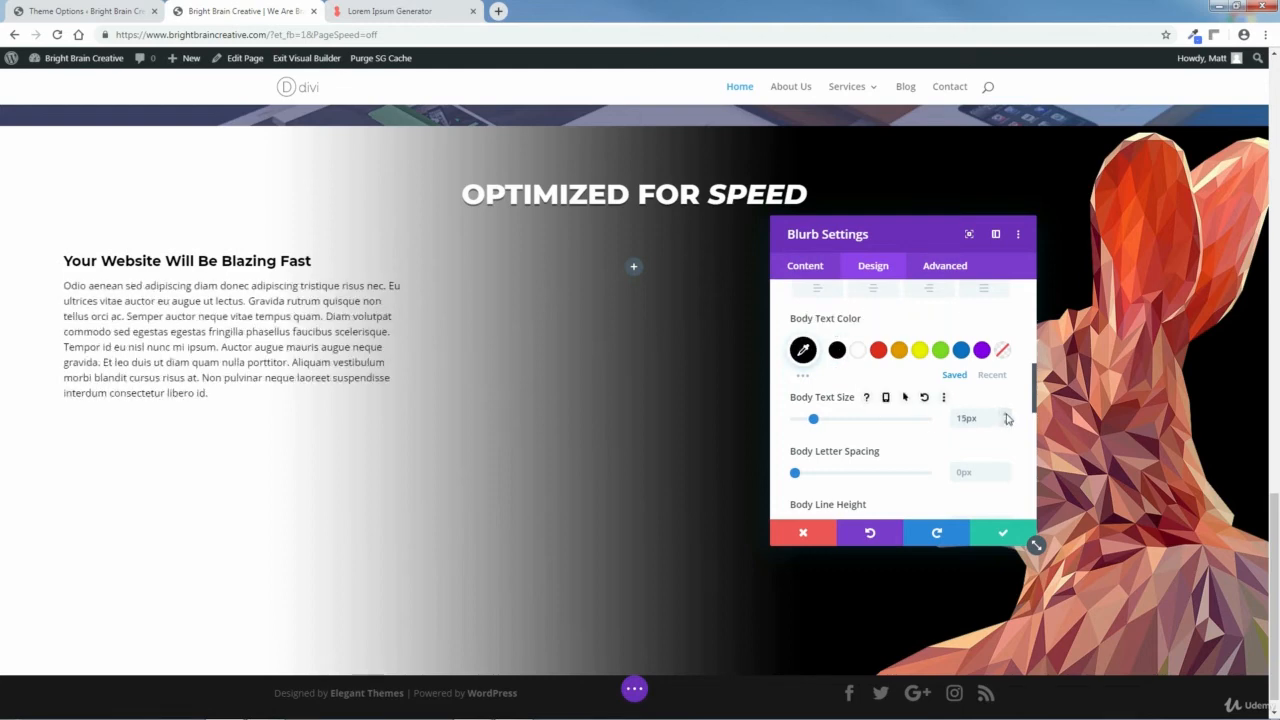
left_click(1007, 416)
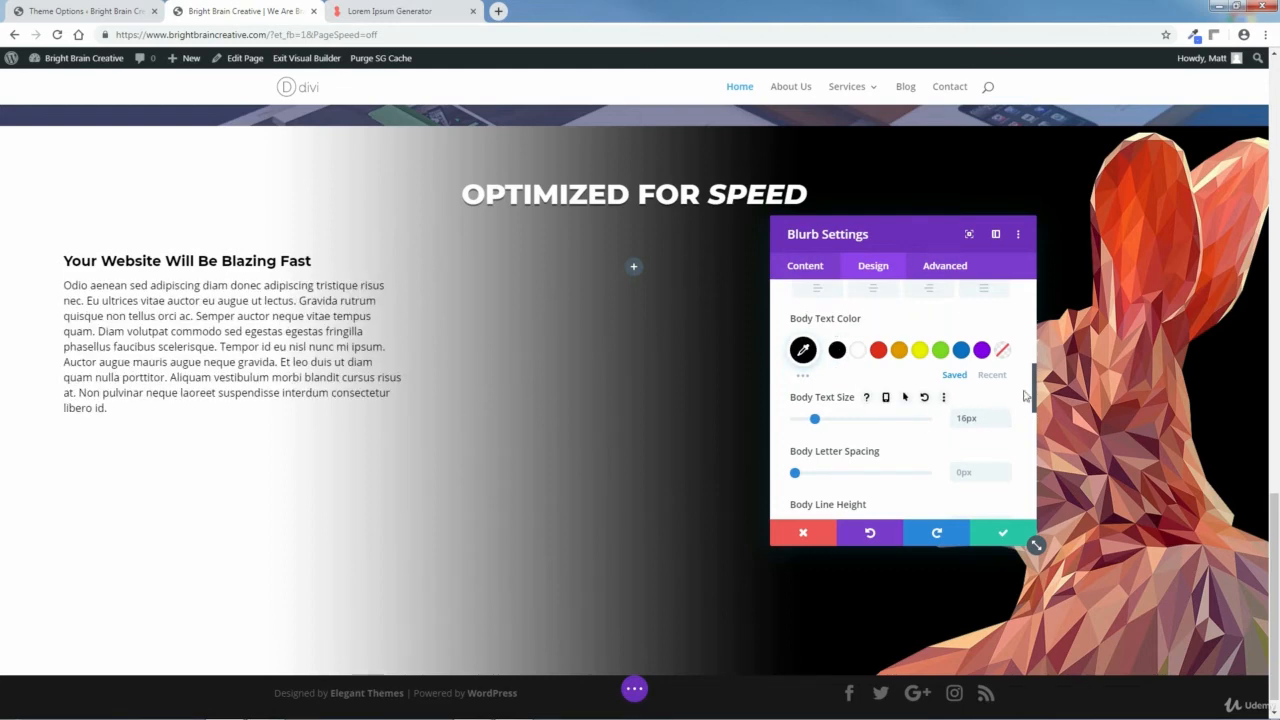
Step: Collapse the body text options, look over the remaining design categories, and save the blurb's settings
left_click_drag(1025, 396, 1016, 328)
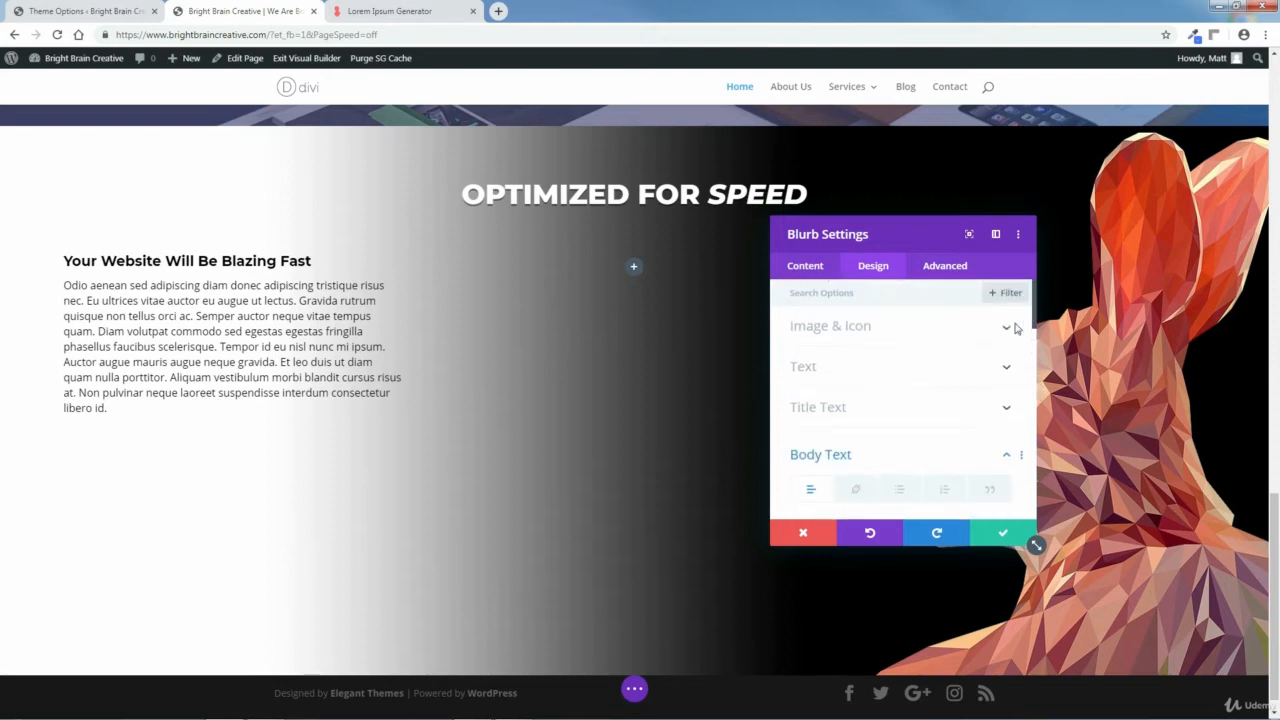
left_click(1010, 455)
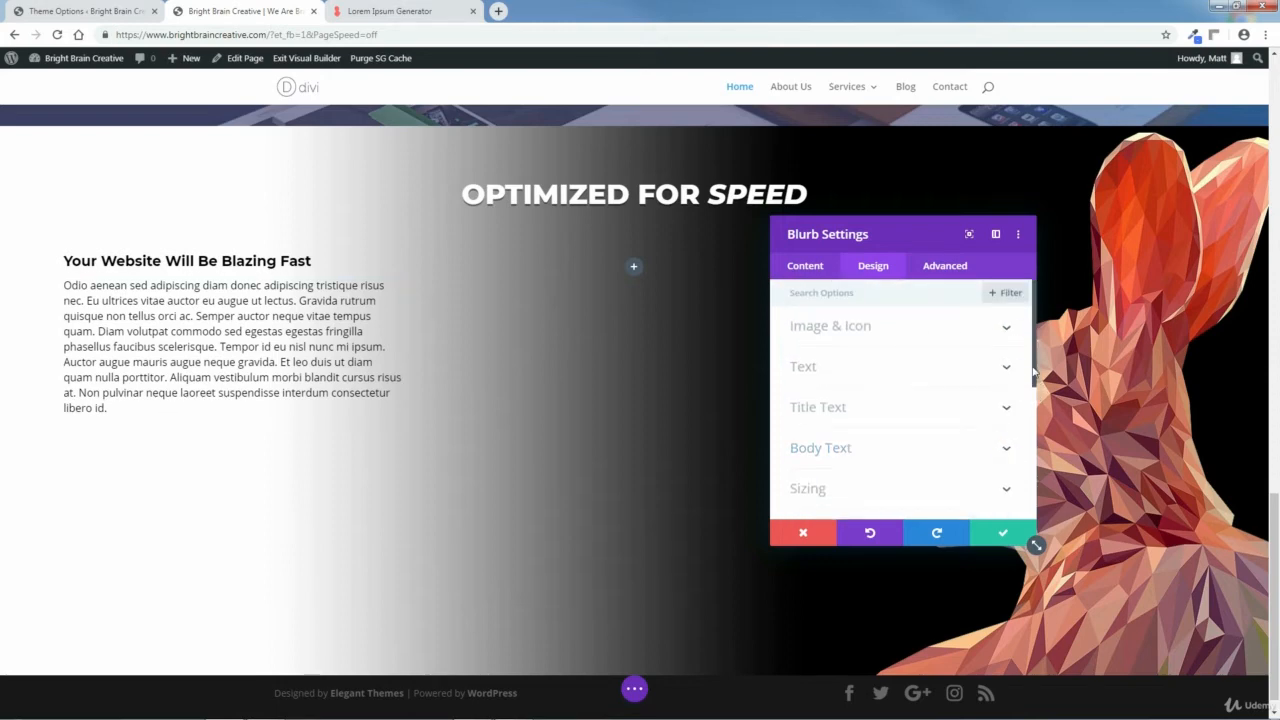
left_click_drag(1036, 372, 1039, 455)
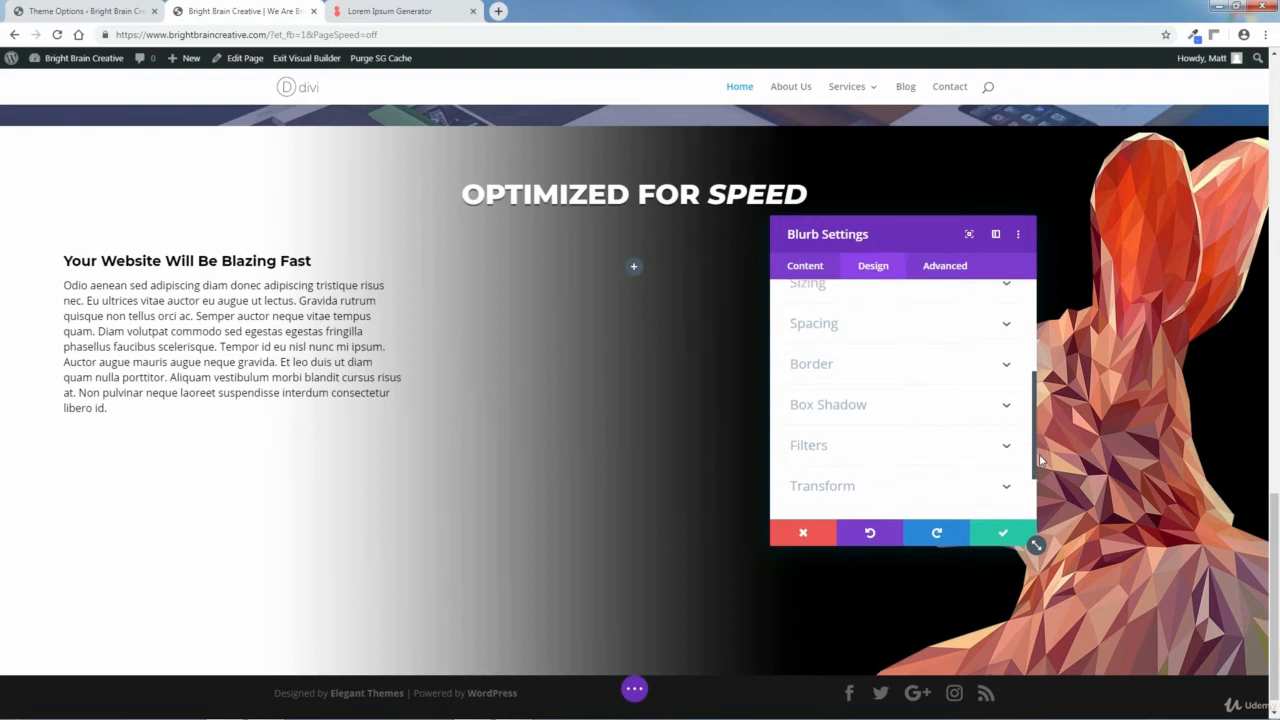
left_click(1003, 537)
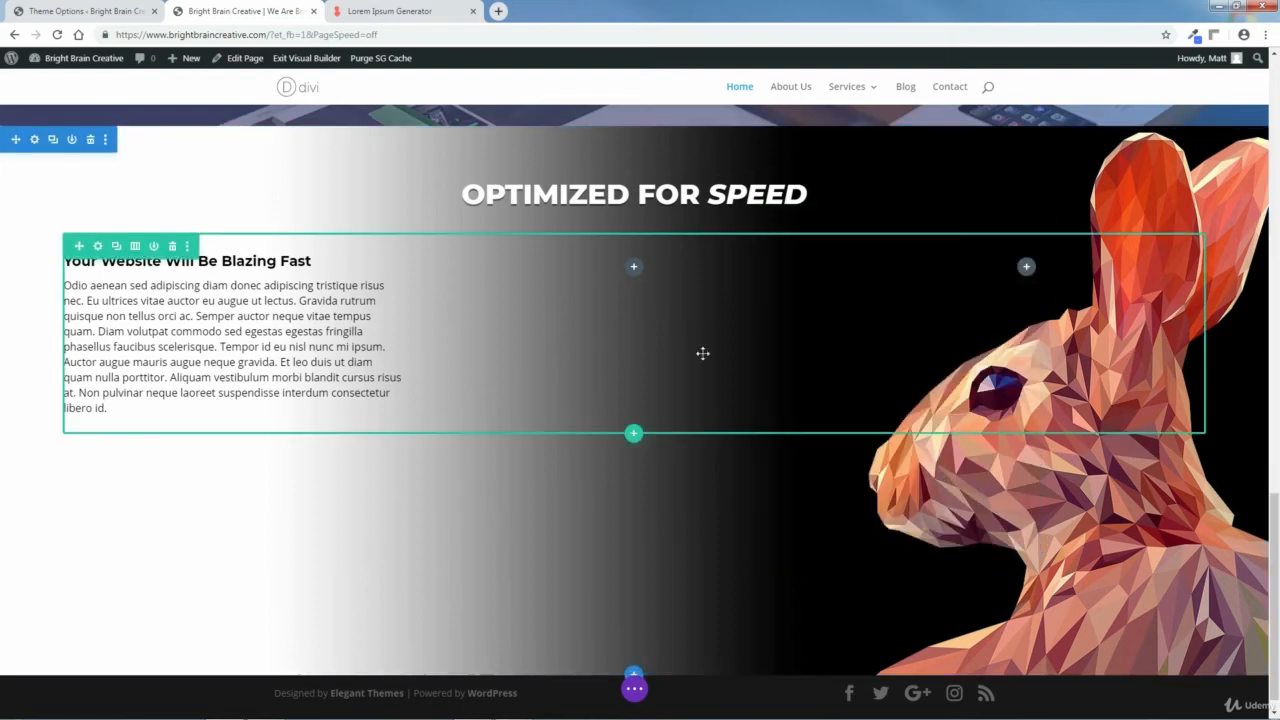
Step: In the "Optimized for Speed" heading's design settings, apply a Slide animation with its direction set to Right
mouse_move(608, 190)
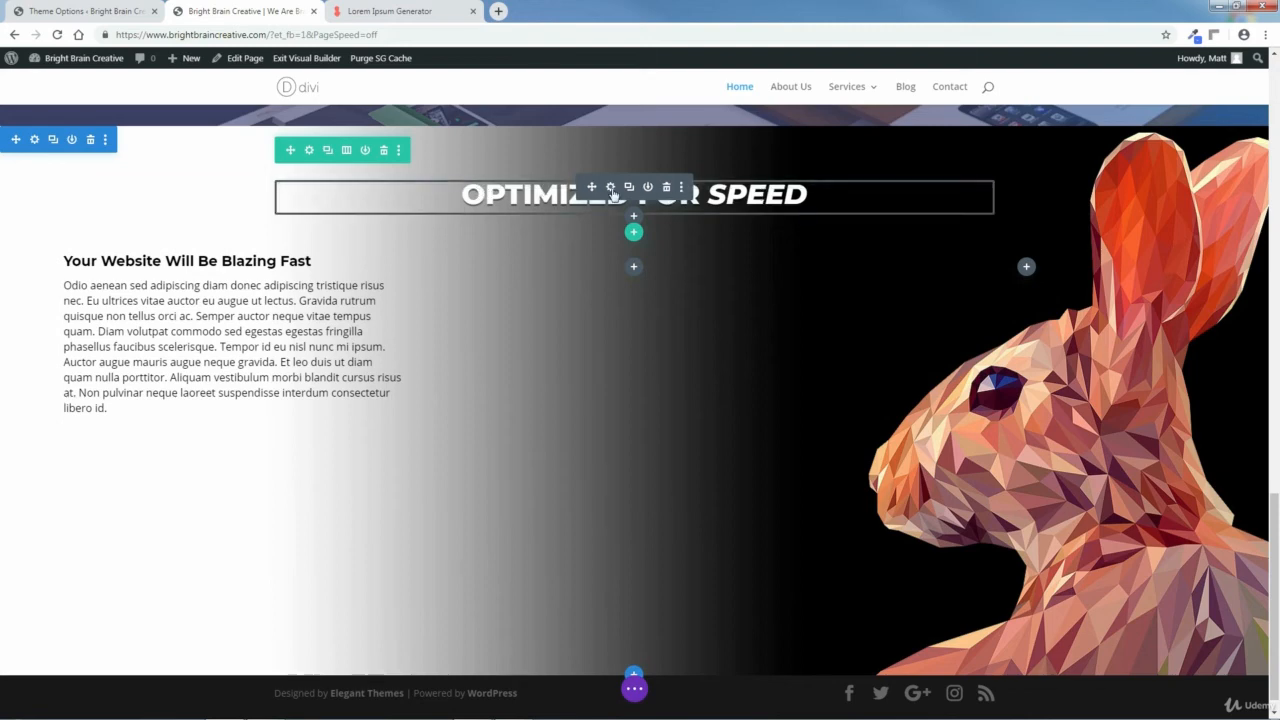
left_click(611, 188)
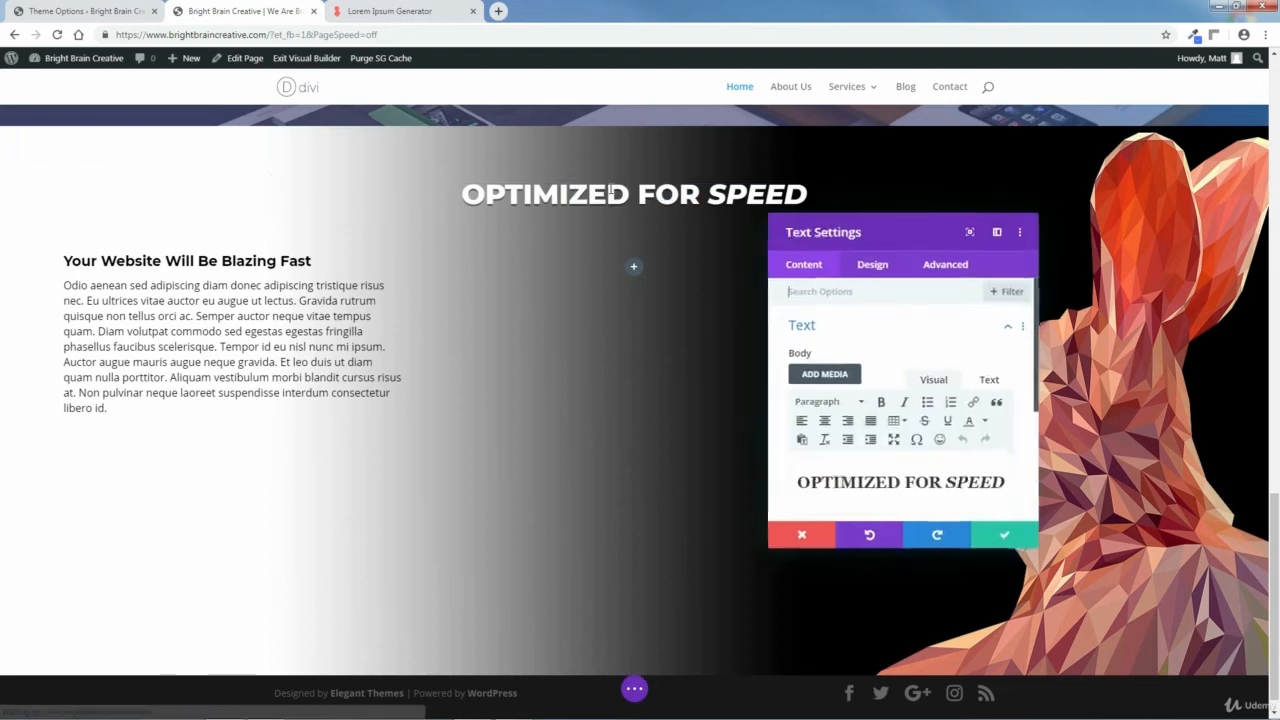
left_click(879, 273)
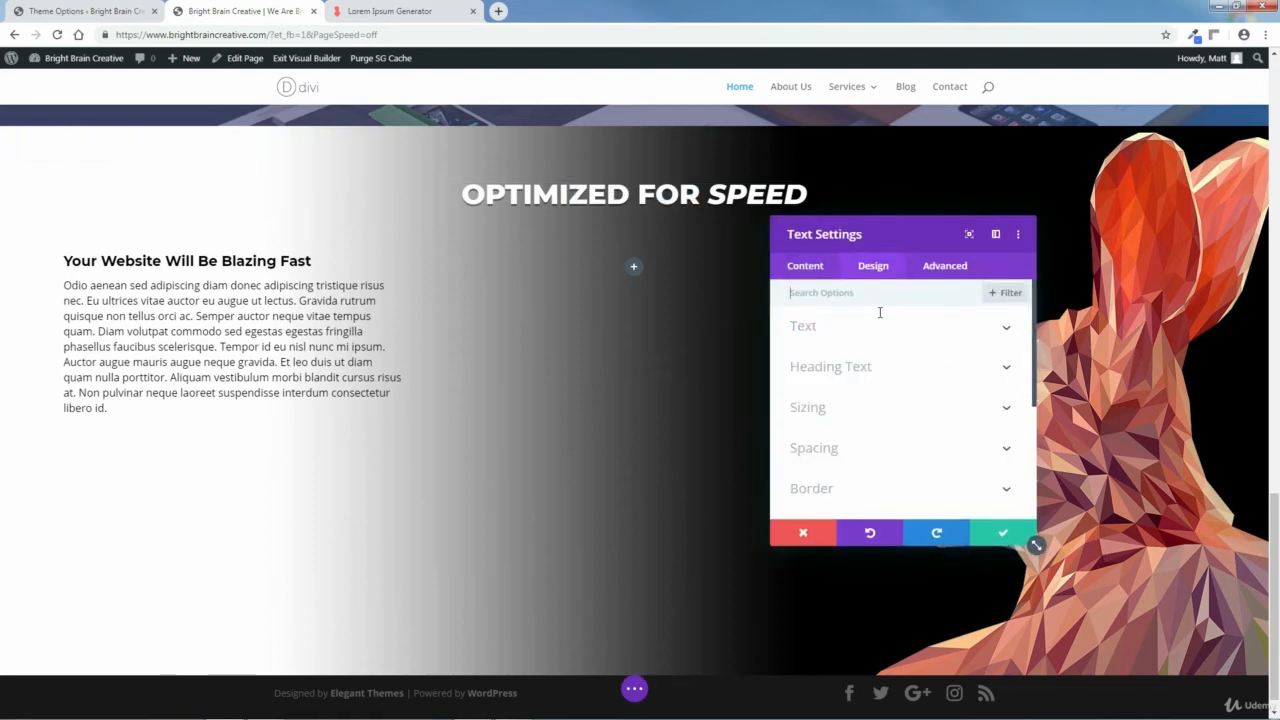
left_click_drag(1037, 343, 1034, 460)
left_click(1005, 440)
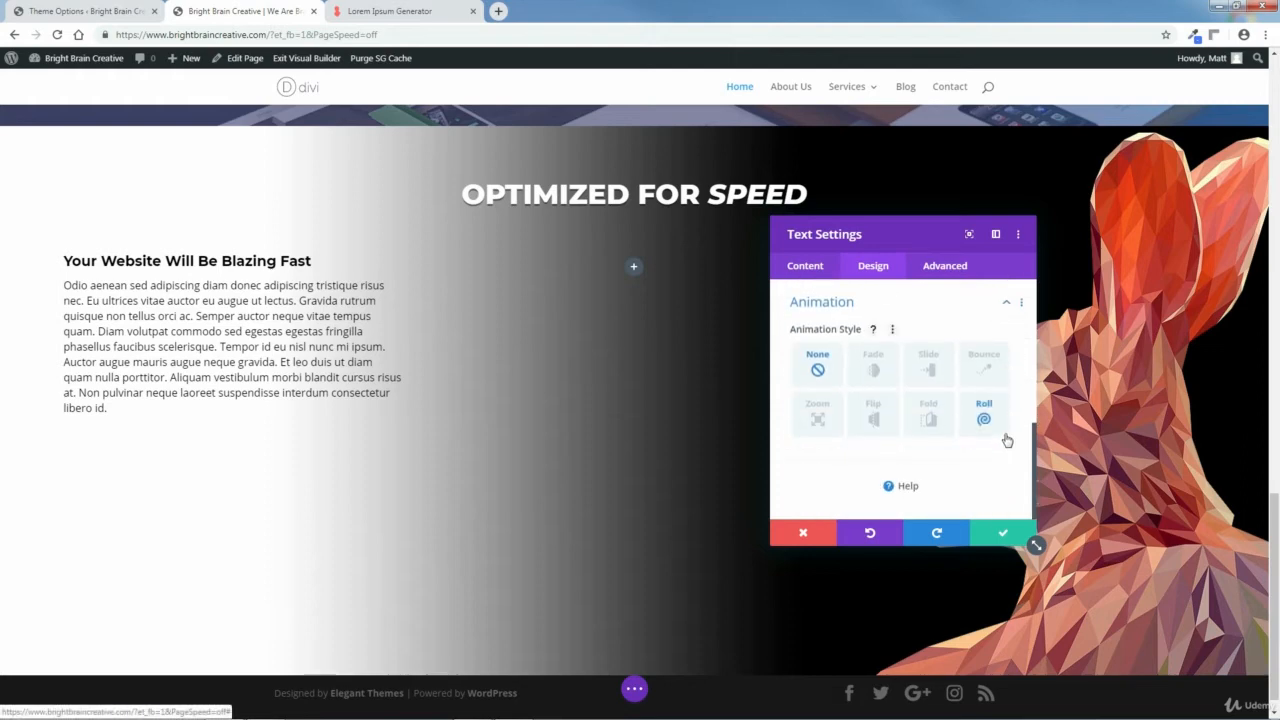
left_click(928, 368)
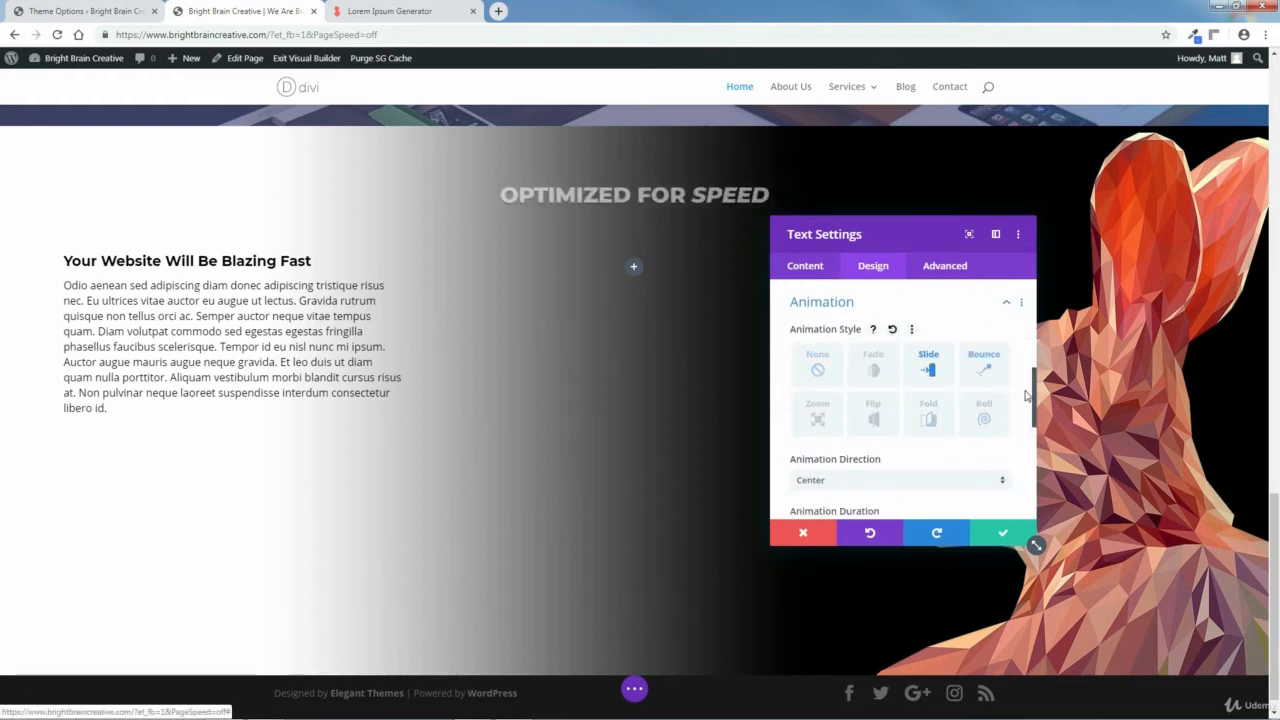
scroll(1036, 400, "down", 3)
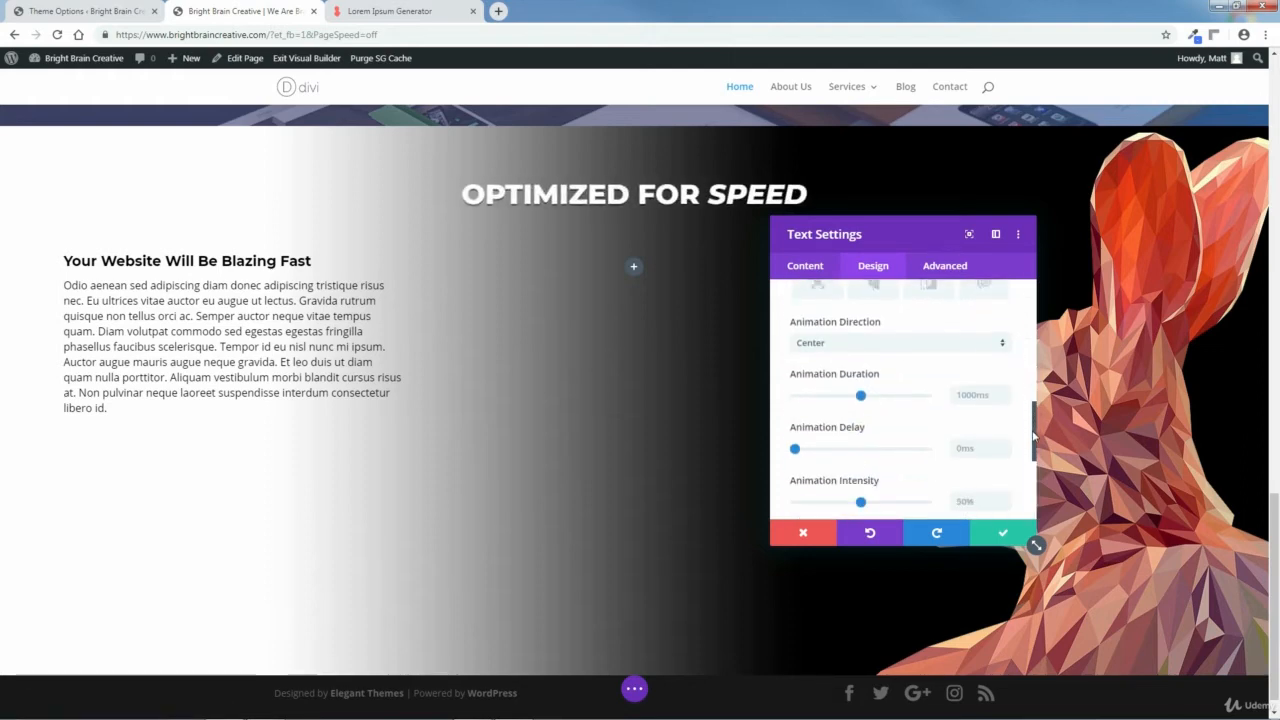
left_click(989, 332)
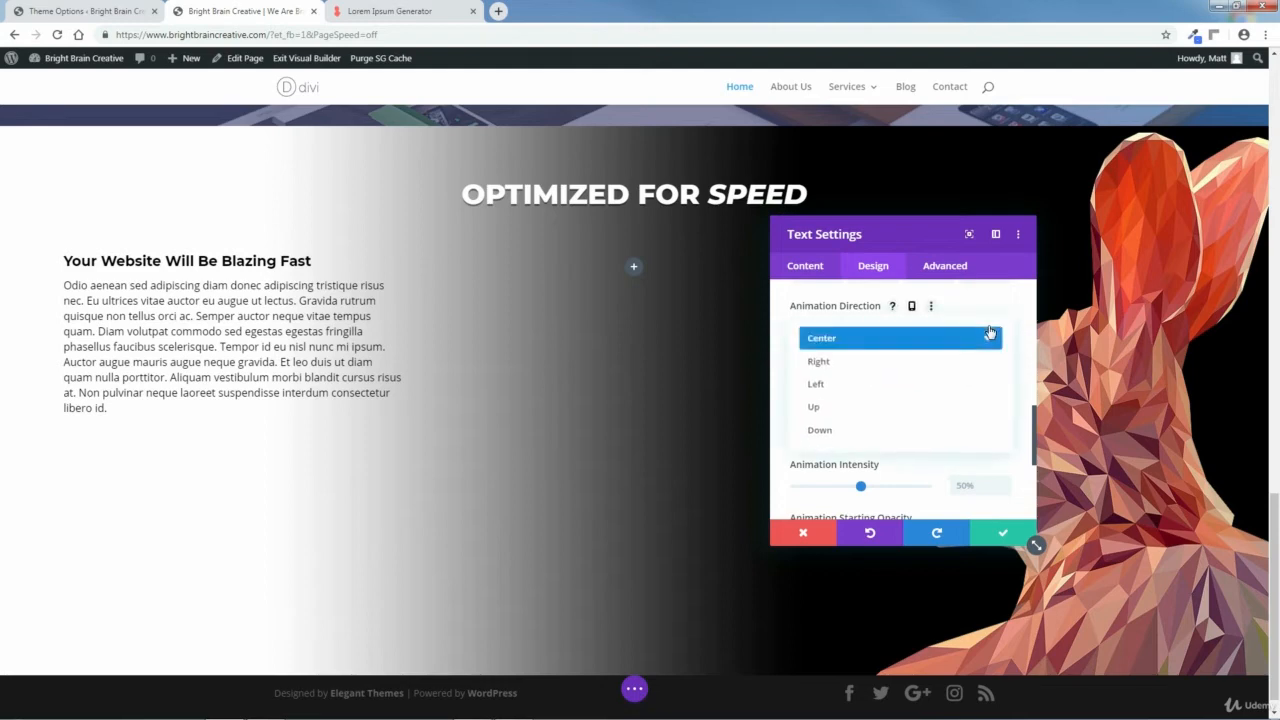
left_click(824, 363)
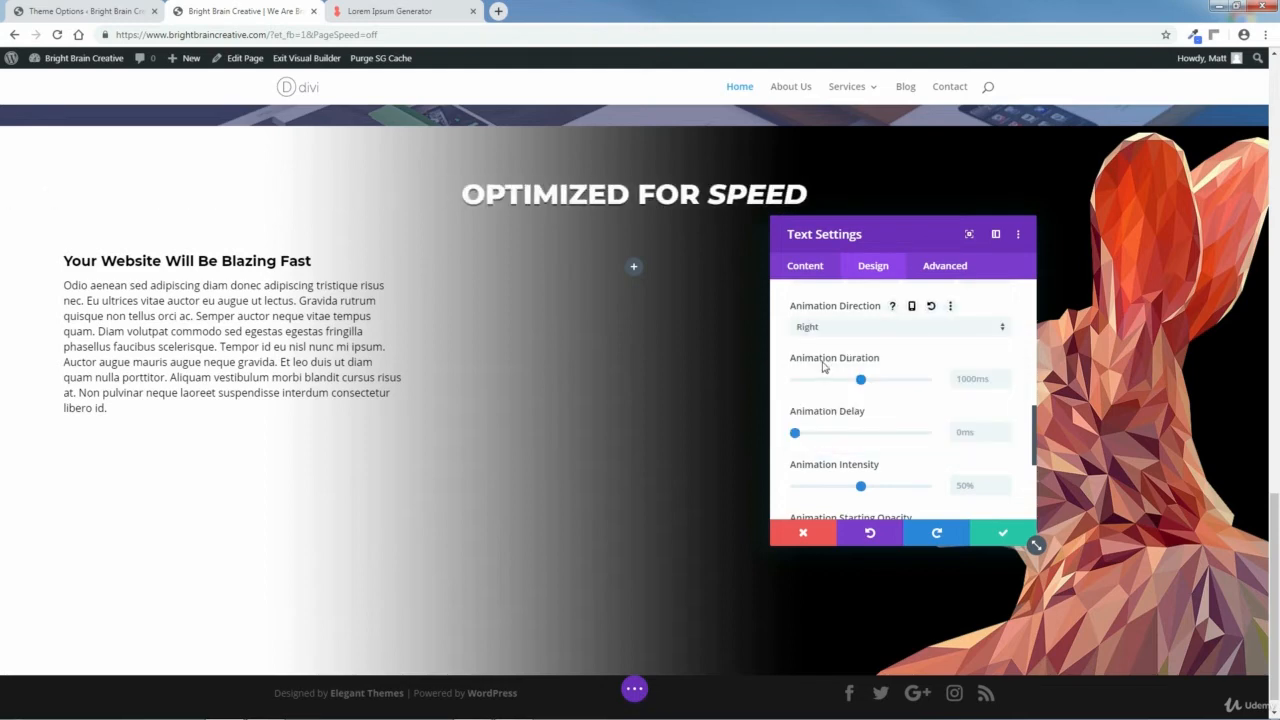
Step: Set the heading's animation intensity to 100%, raise its starting opacity to the maximum, and save the text settings
scroll(1033, 430, "down", 2)
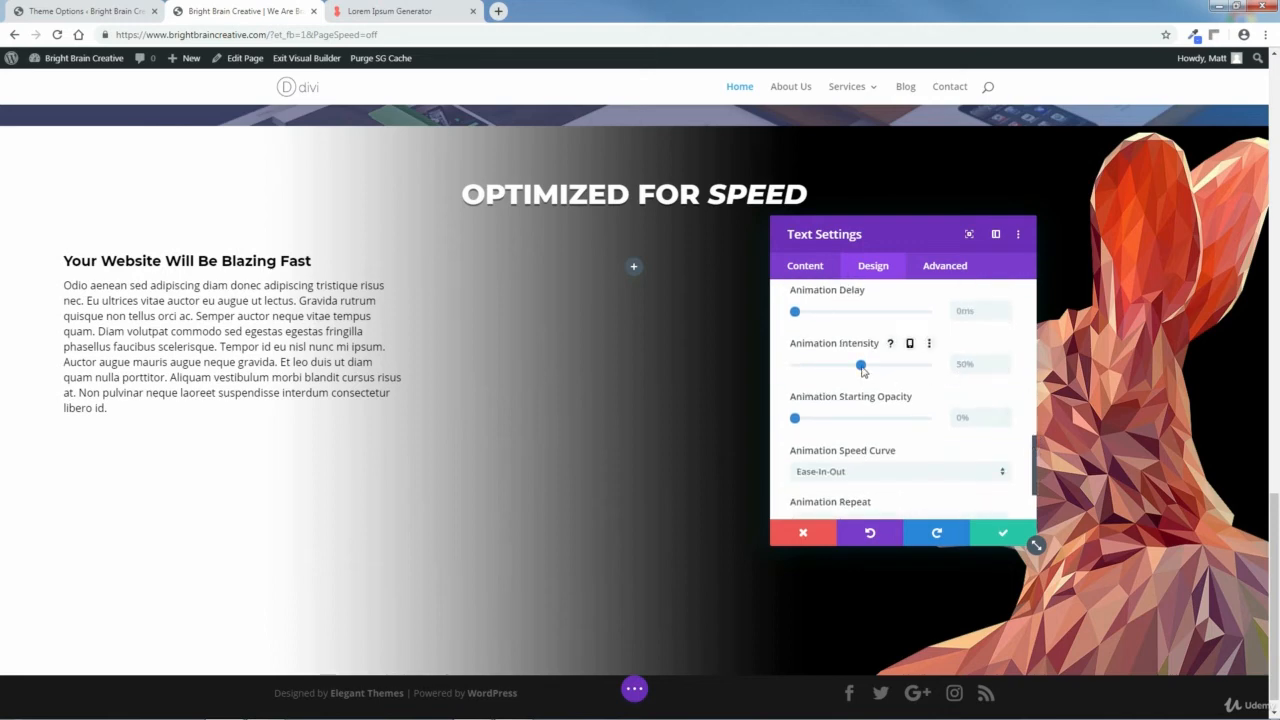
left_click_drag(863, 366, 943, 380)
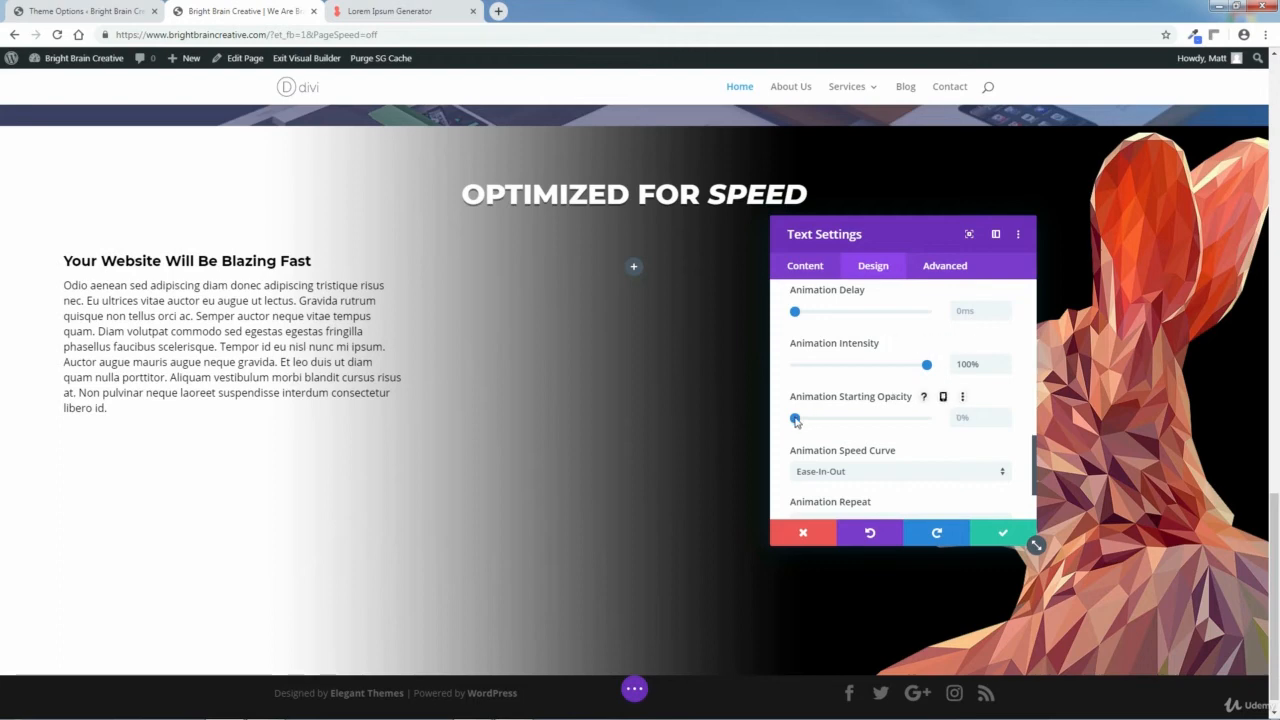
left_click_drag(795, 420, 935, 428)
left_click(1003, 533)
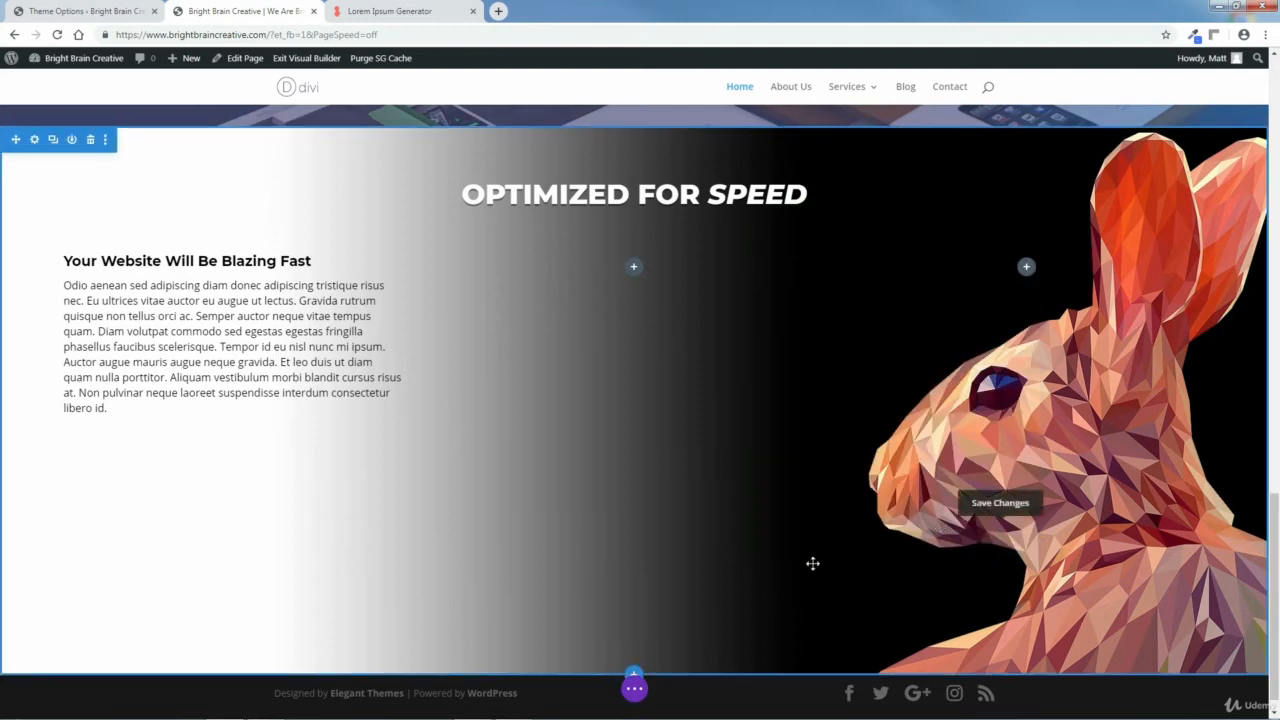
Step: Save the home page in the visual builder and close the Lorem Ipsum Generator page
left_click(635, 690)
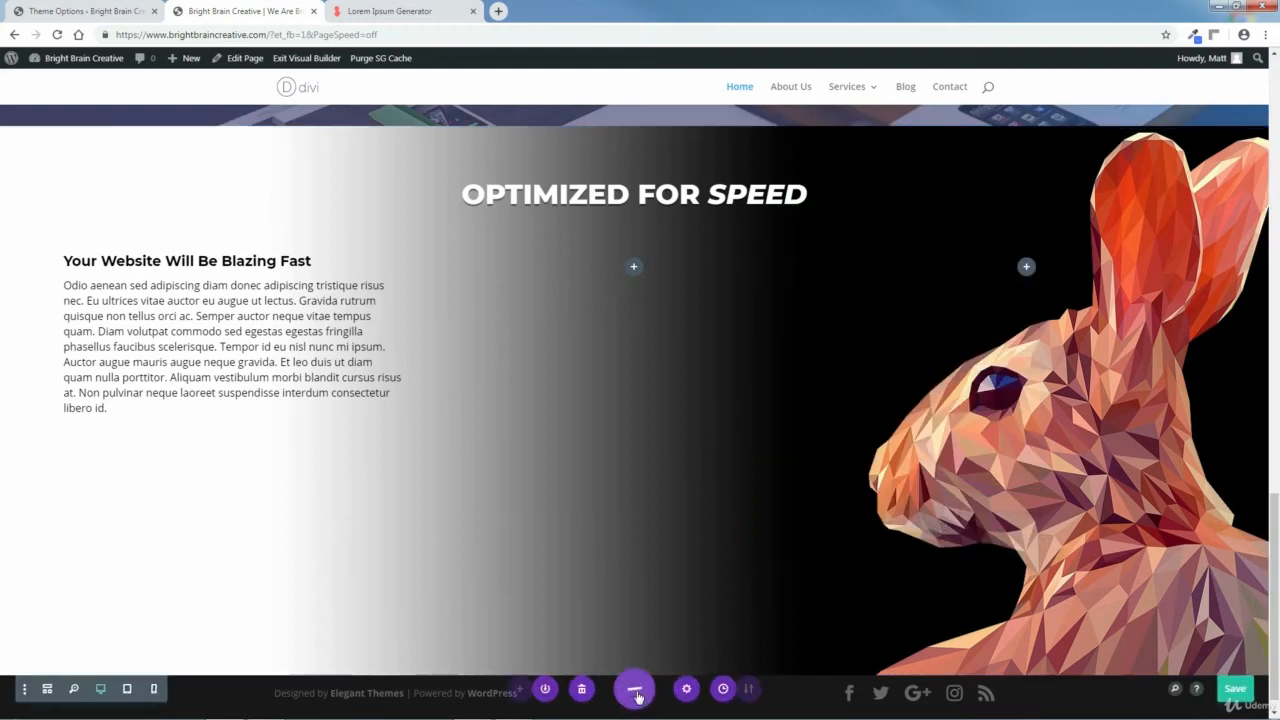
left_click(1230, 690)
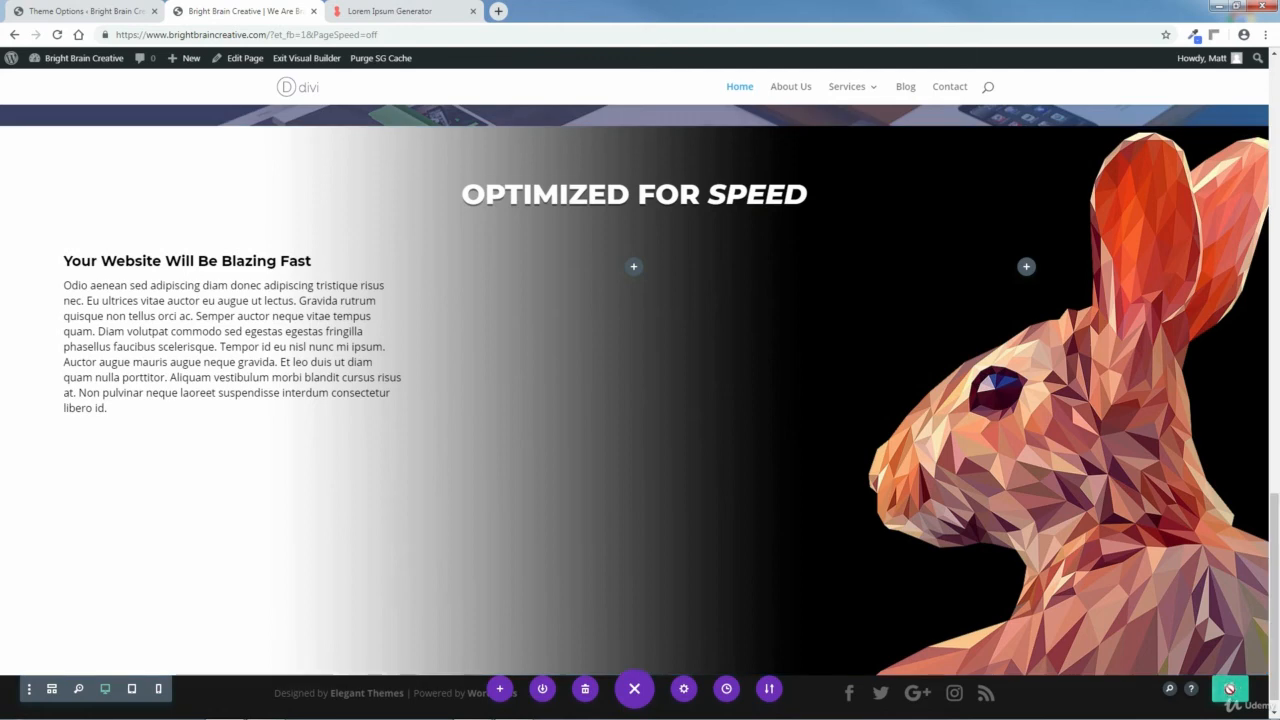
left_click(473, 11)
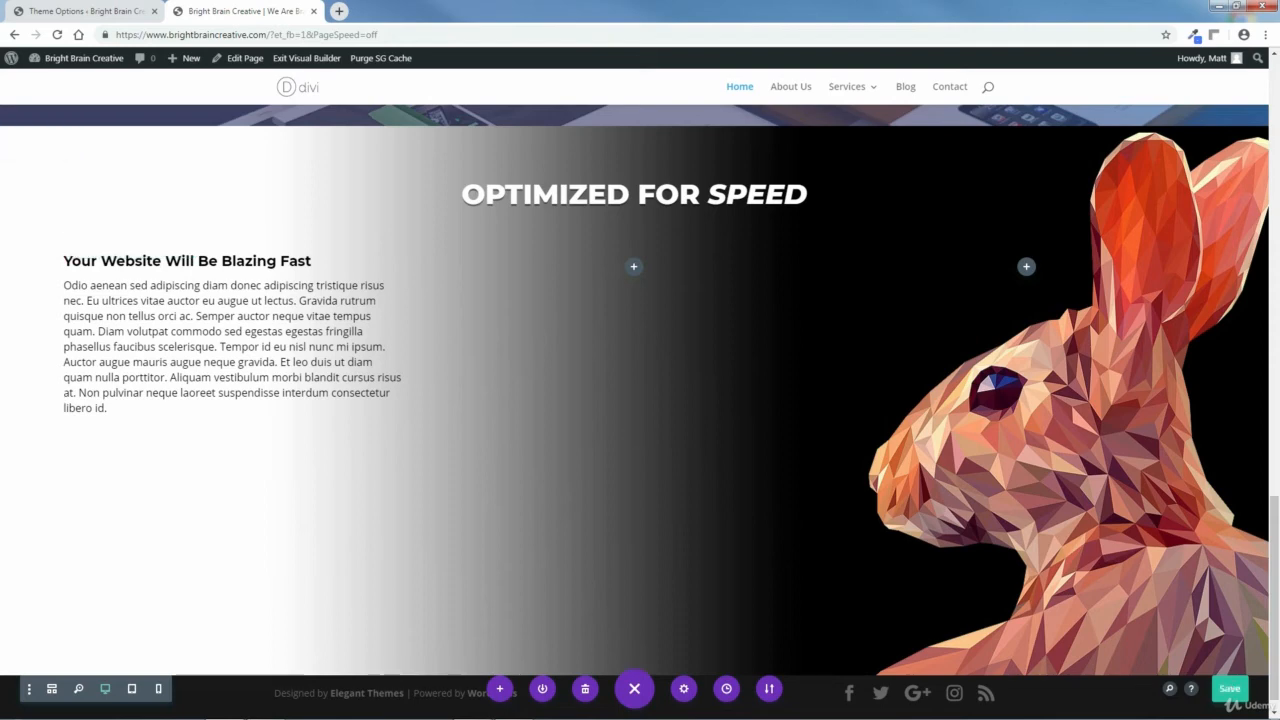
Step: Insert a Bar Counters module below the blurb and move its settings window beside the first column
mouse_move(178, 398)
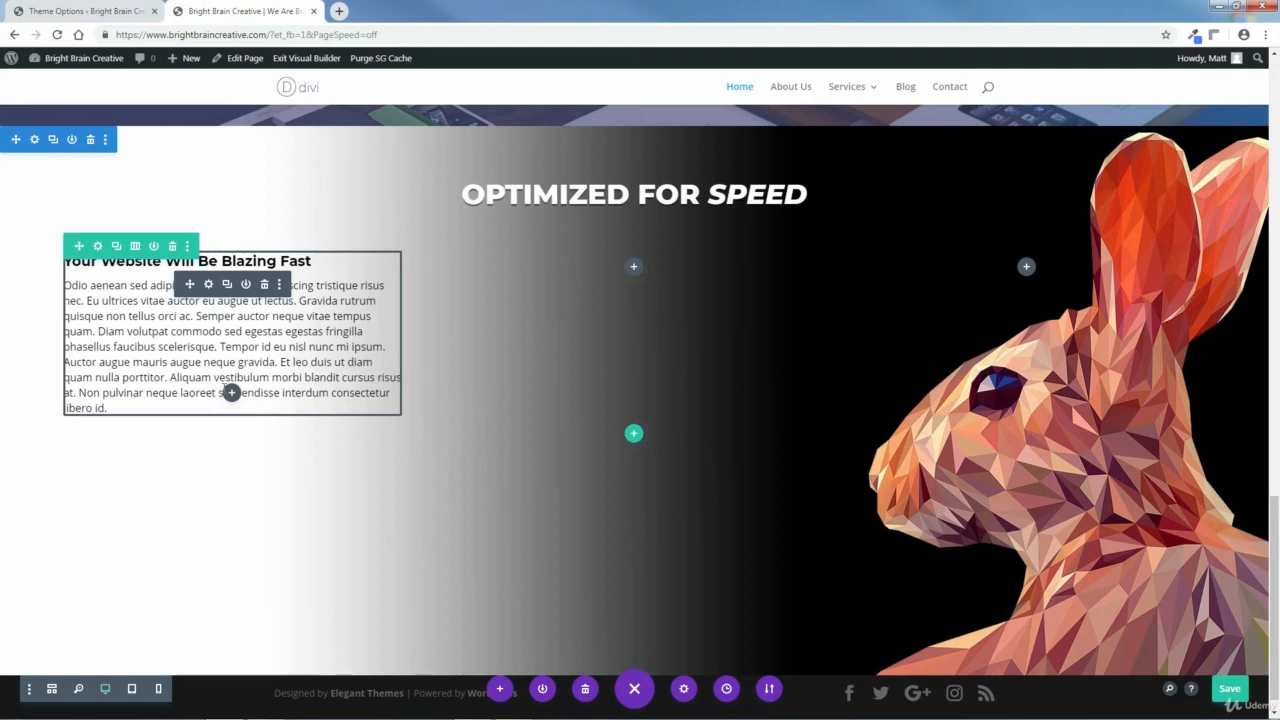
left_click(232, 395)
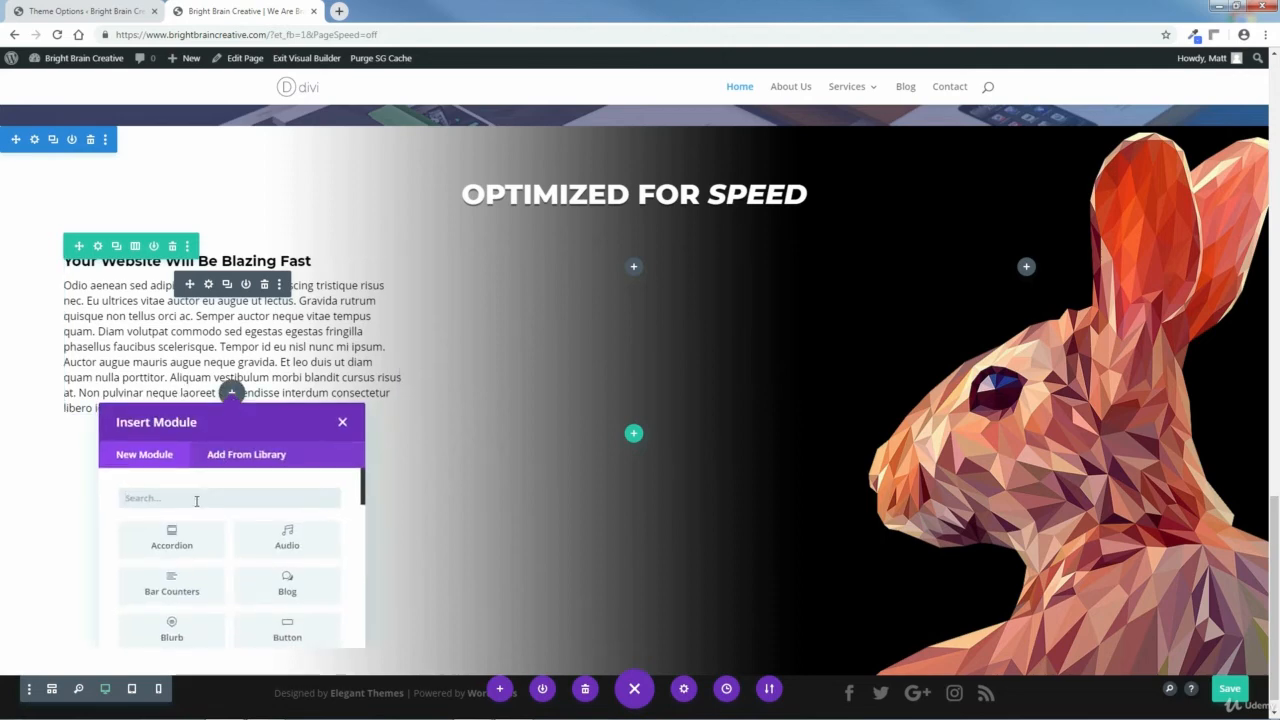
type("bar")
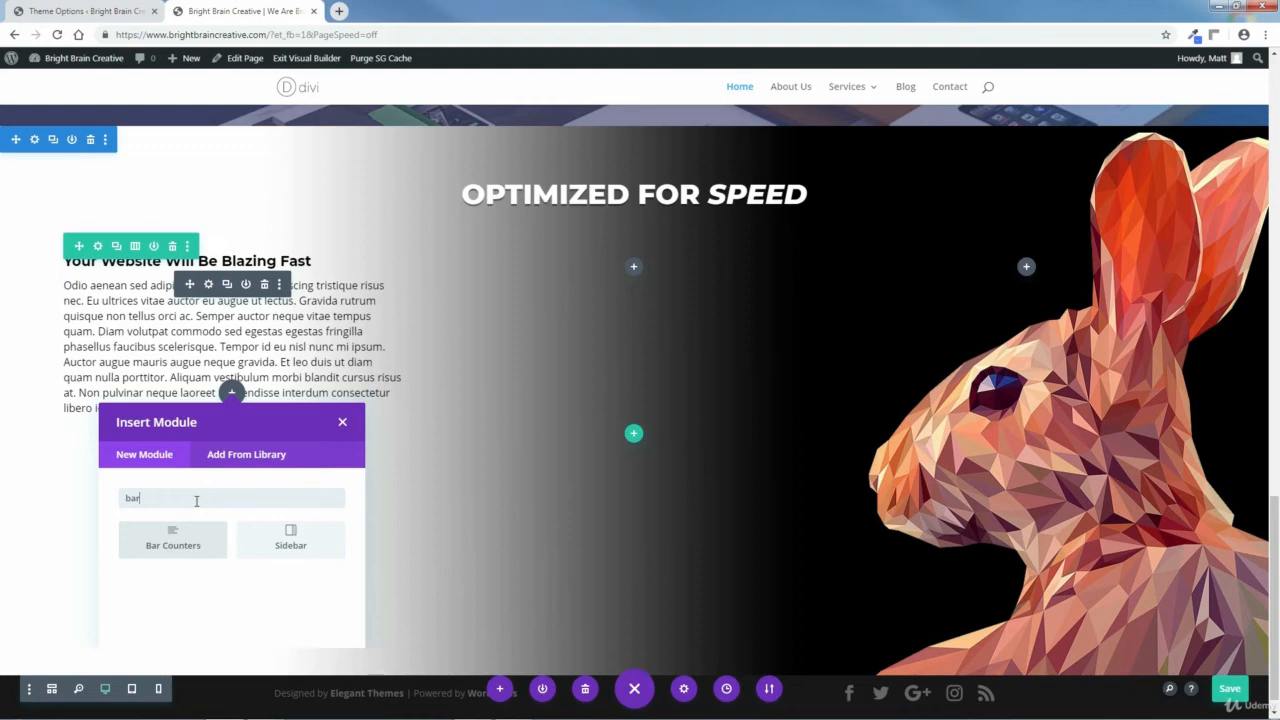
left_click(173, 545)
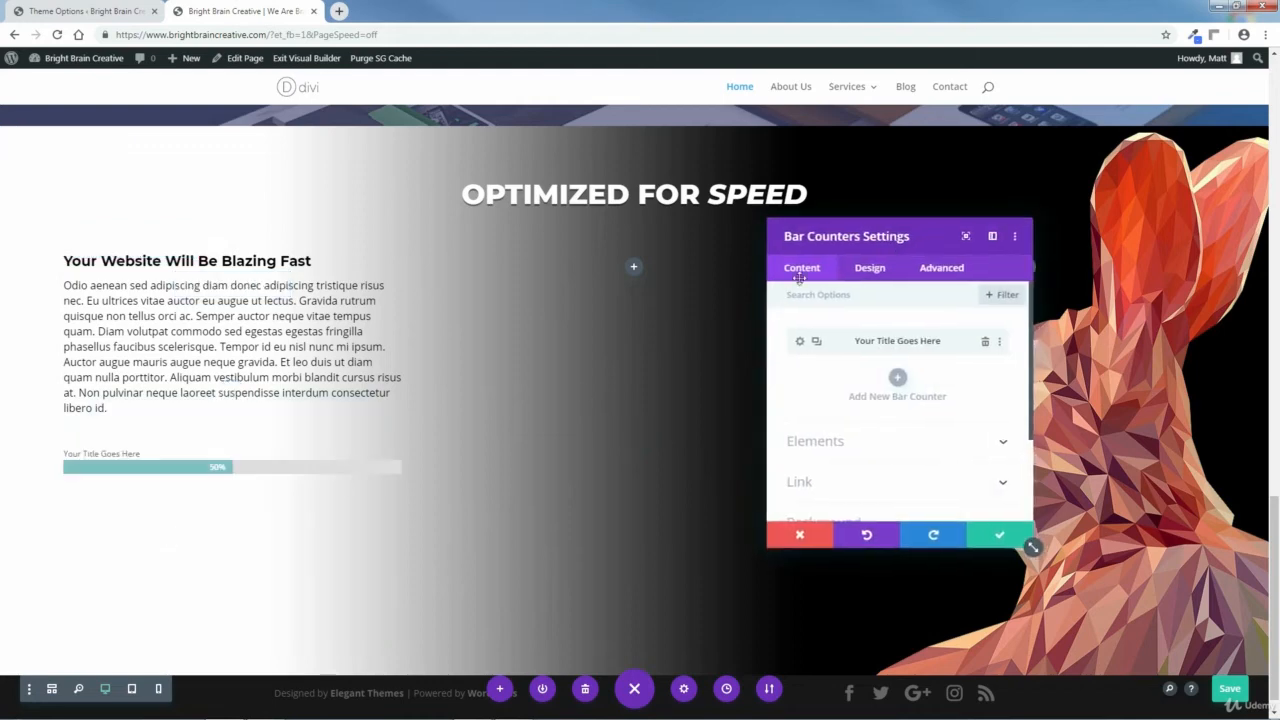
left_click_drag(922, 241, 596, 329)
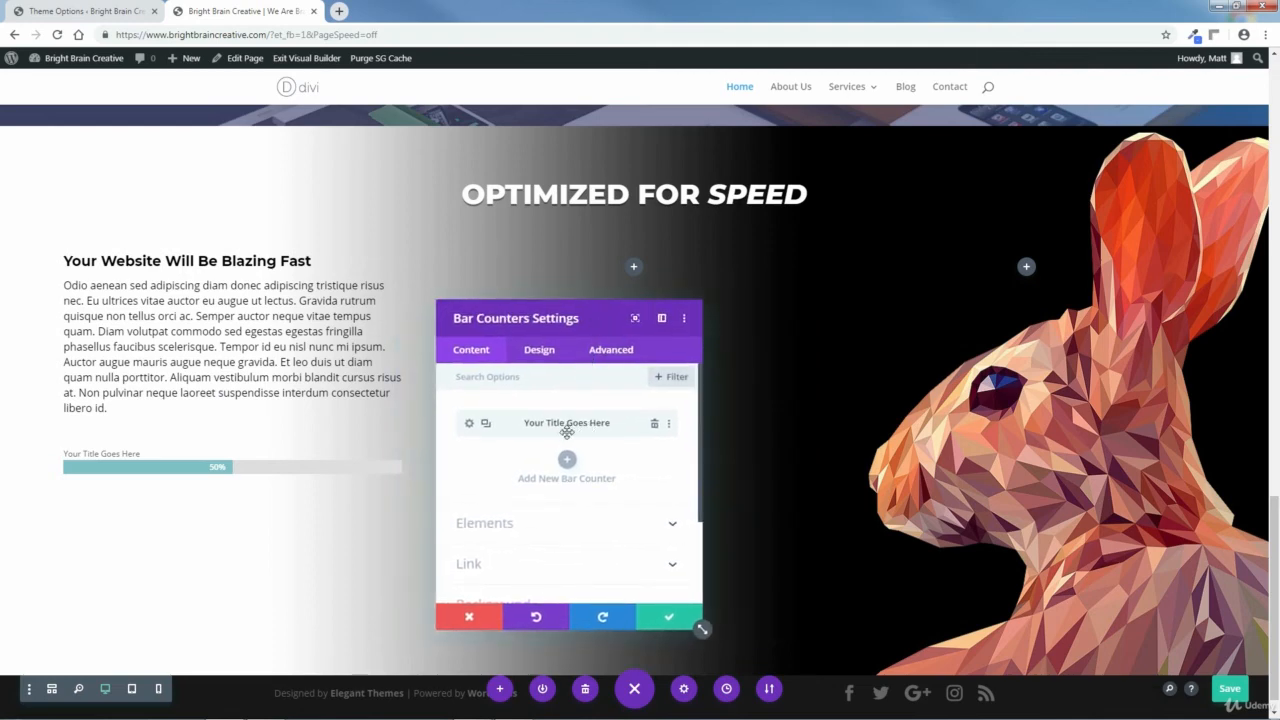
Step: Open the first bar counter's settings and clear its placeholder title
left_click(469, 425)
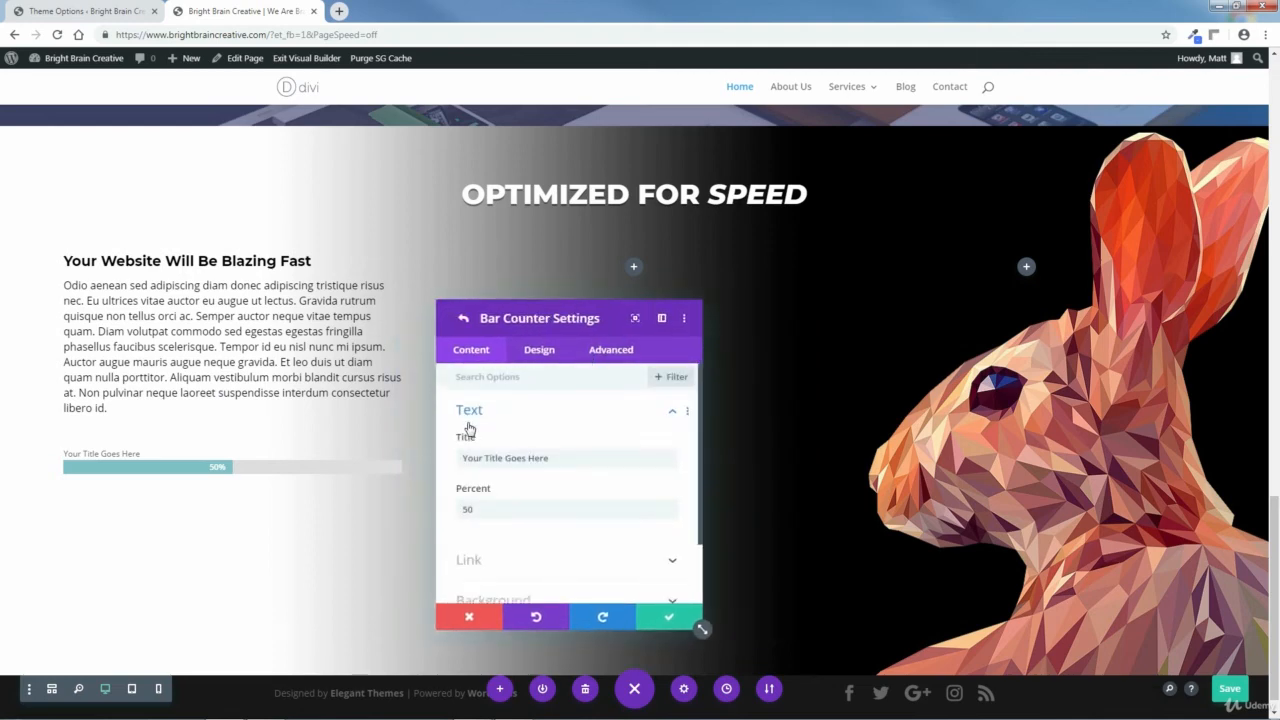
left_click_drag(556, 459, 461, 459)
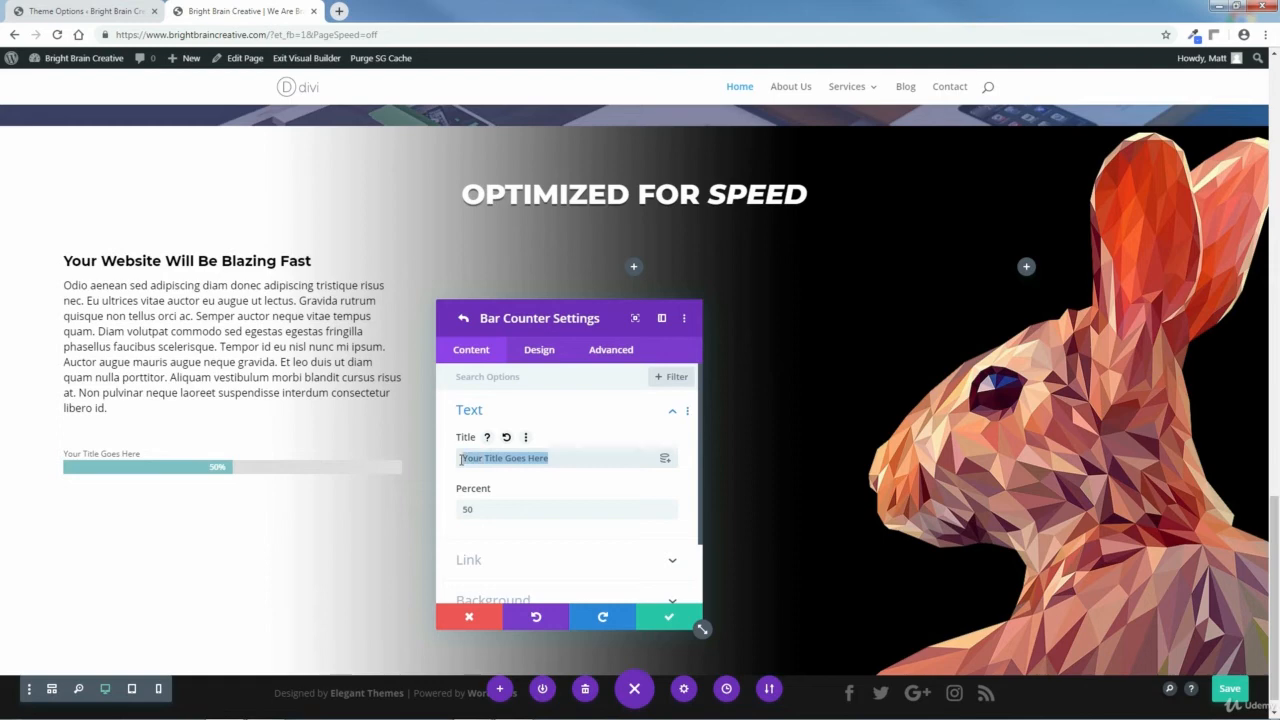
key("BackSpace")
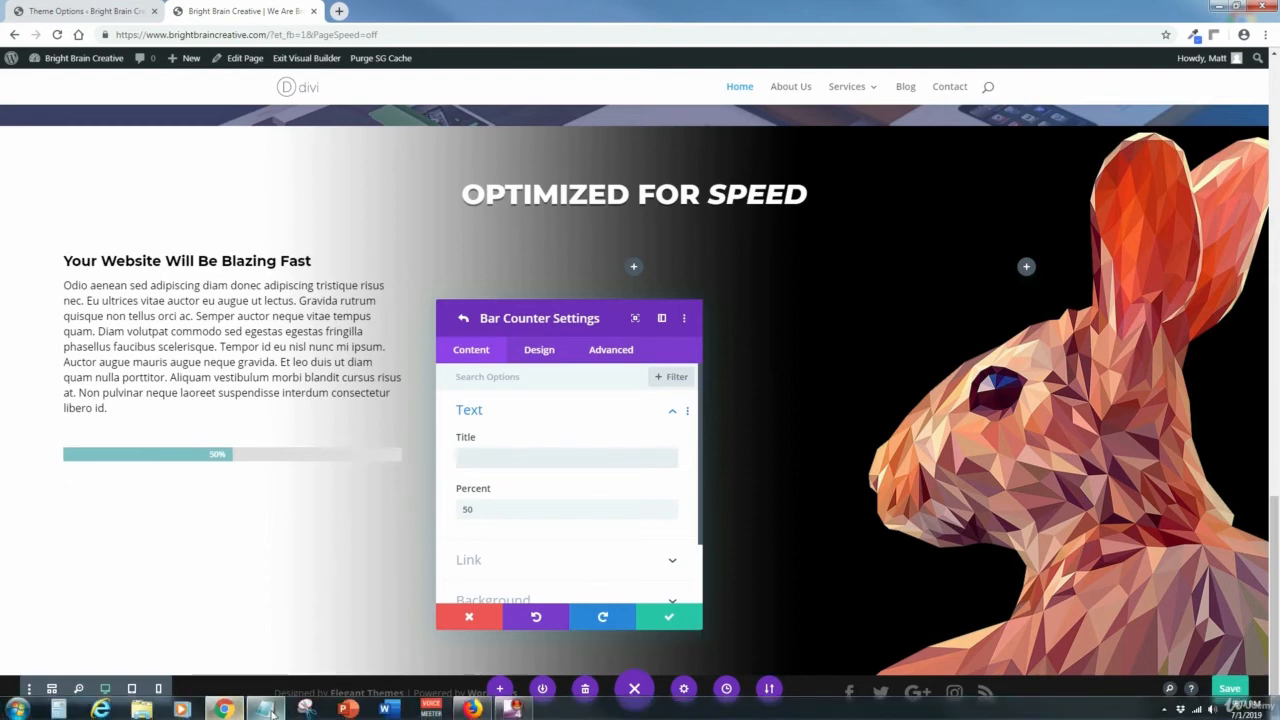
Step: Switch to Notepad, copy the title "People Hate Waiting for Pages to Load" from bar counter entry 1, and return to the page
left_click(266, 707)
left_click_drag(241, 181, 45, 183)
right_click(47, 181)
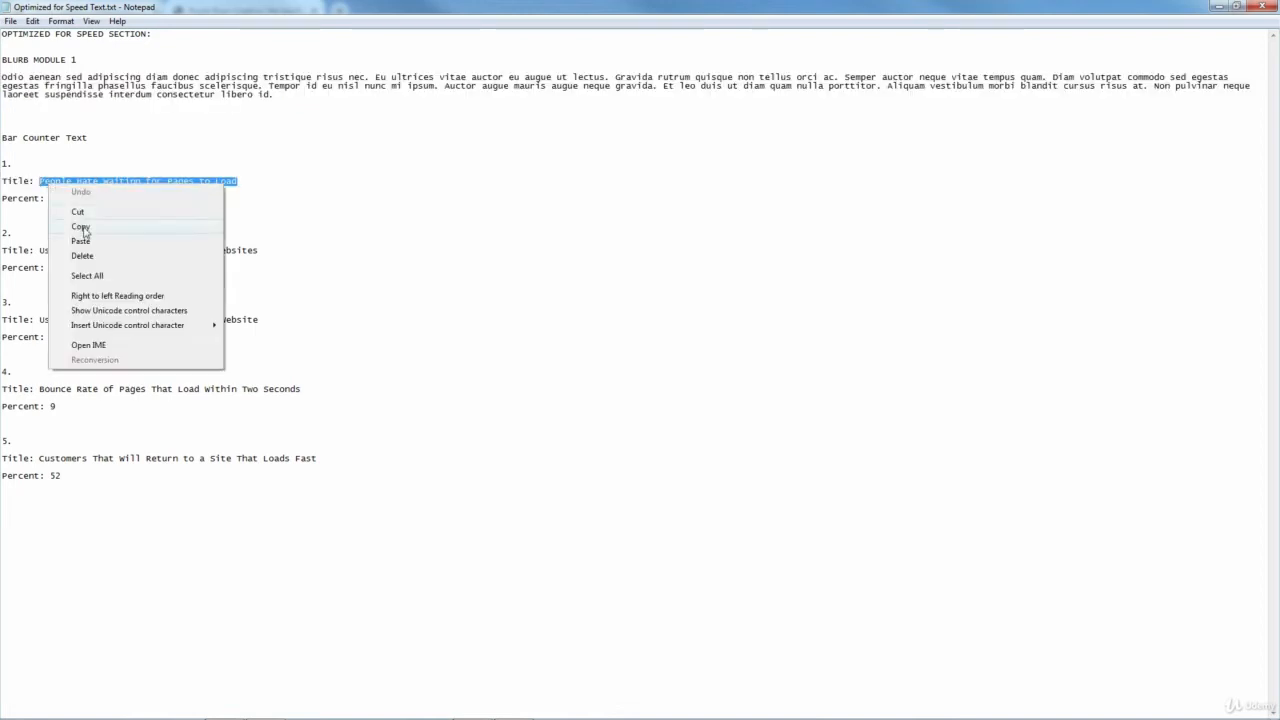
left_click(80, 227)
left_click(1218, 6)
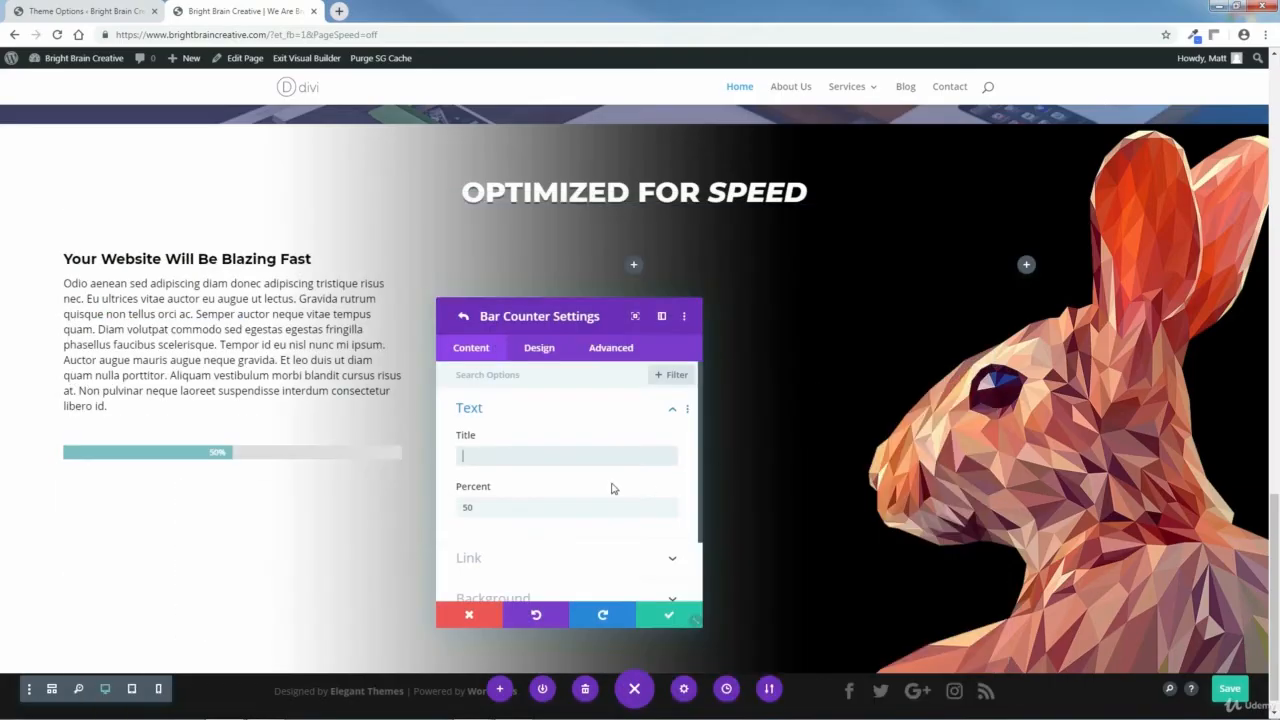
Step: Paste "People Hate Waiting for Pages to Load" as the bar counter's title and set its percent to 46
right_click(519, 455)
left_click(549, 536)
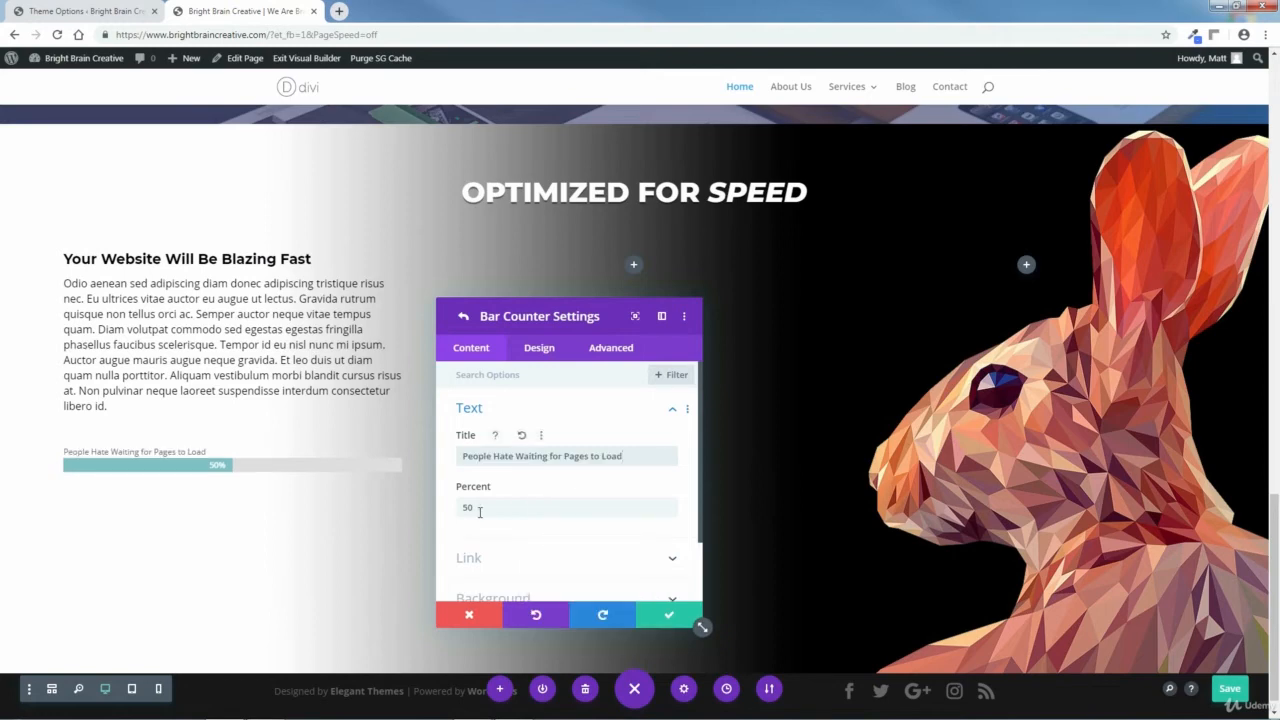
left_click_drag(476, 509, 455, 513)
type("46")
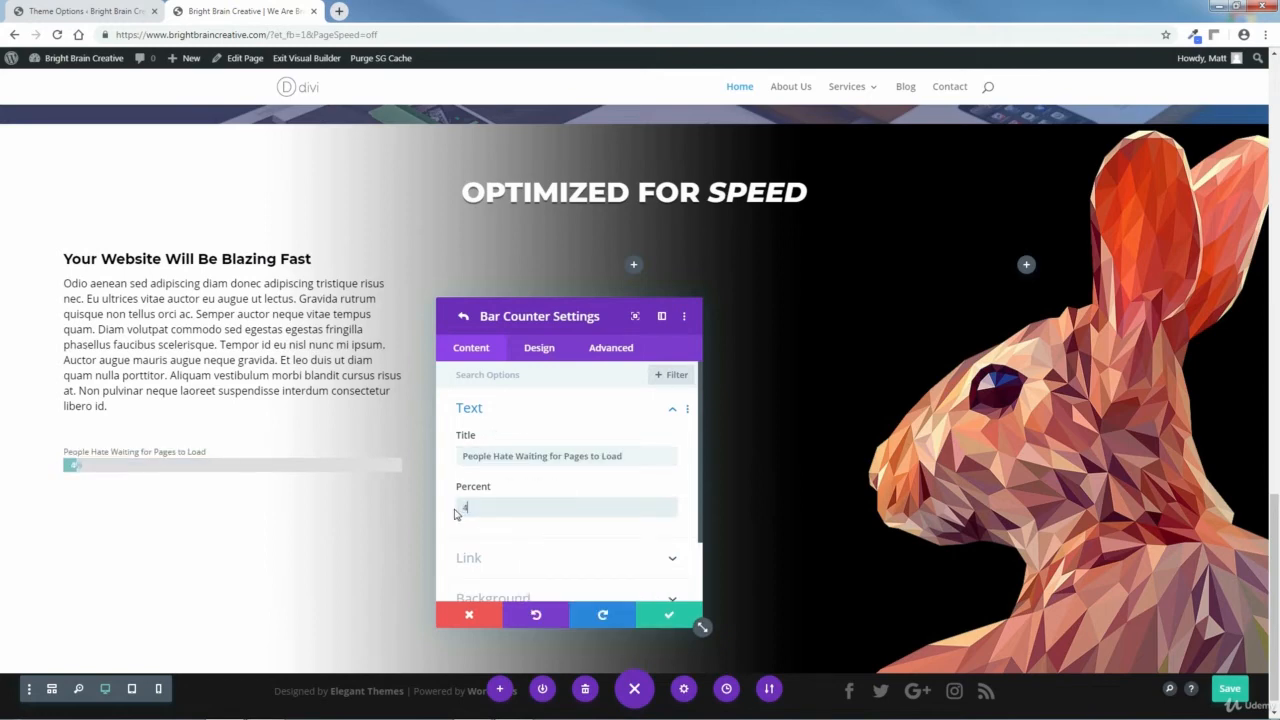
Step: Set the Bar Counters module's bar background color to #174775
left_click(464, 318)
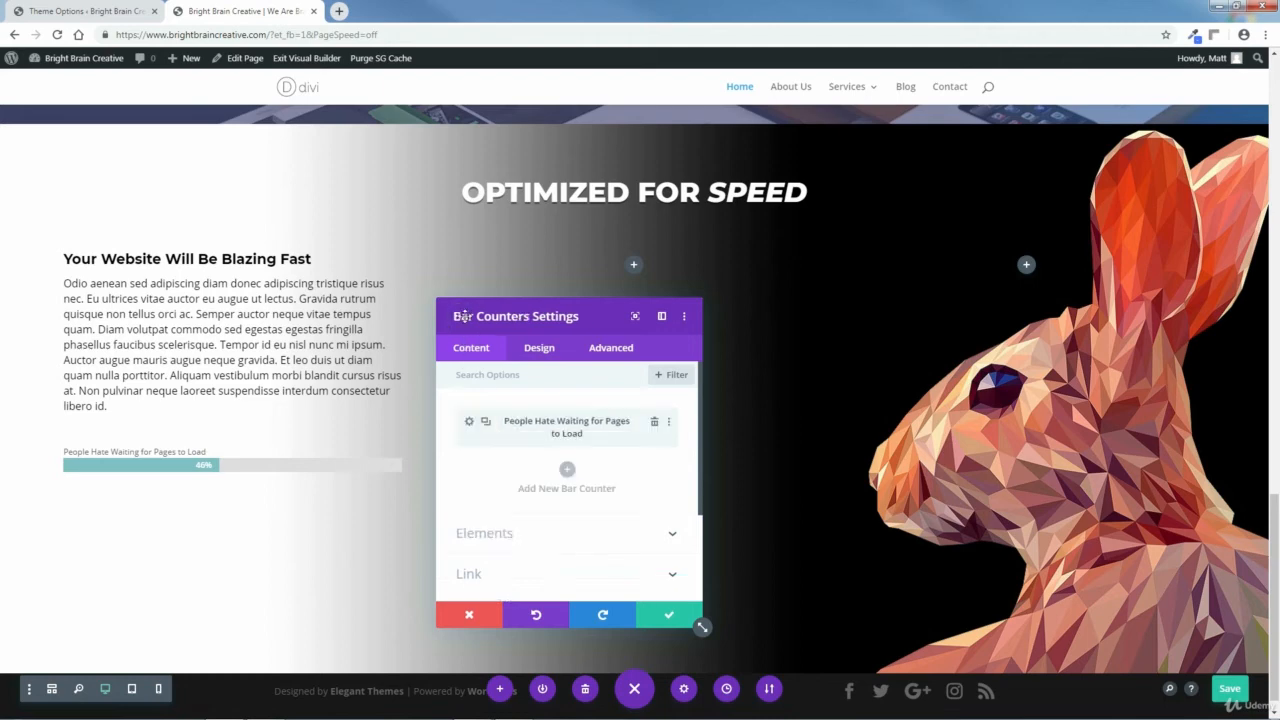
left_click(540, 352)
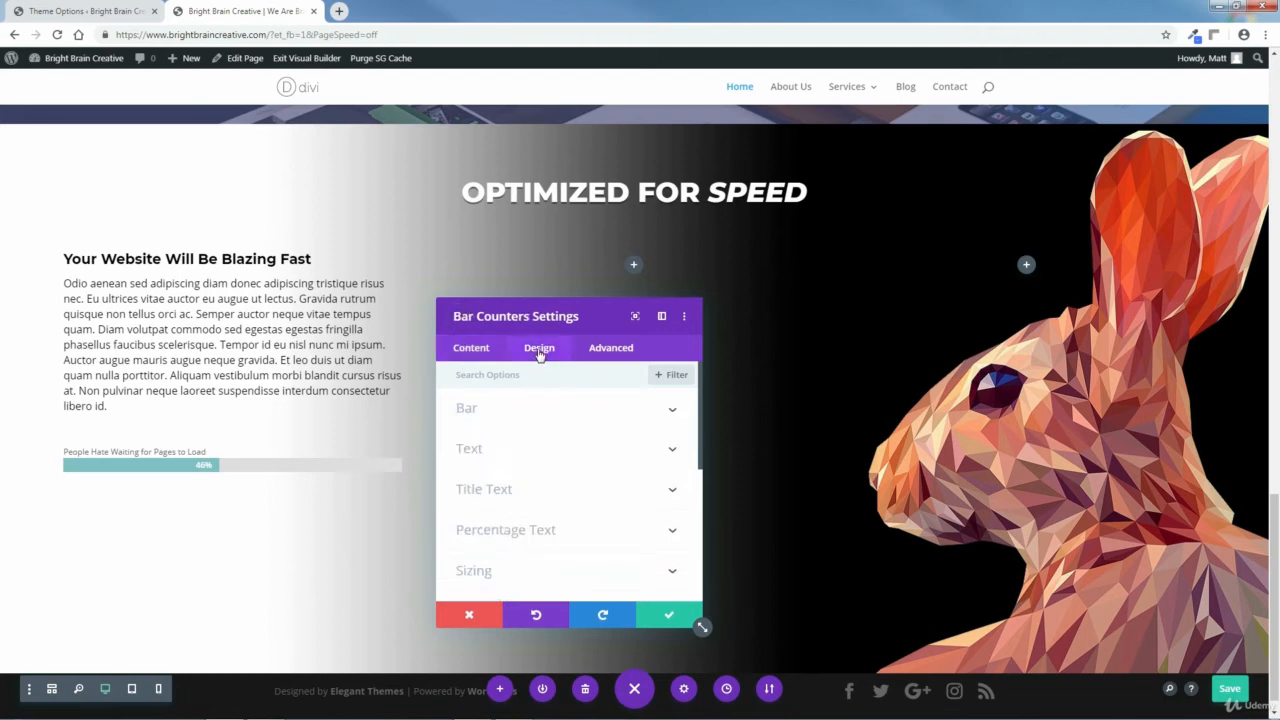
left_click(672, 410)
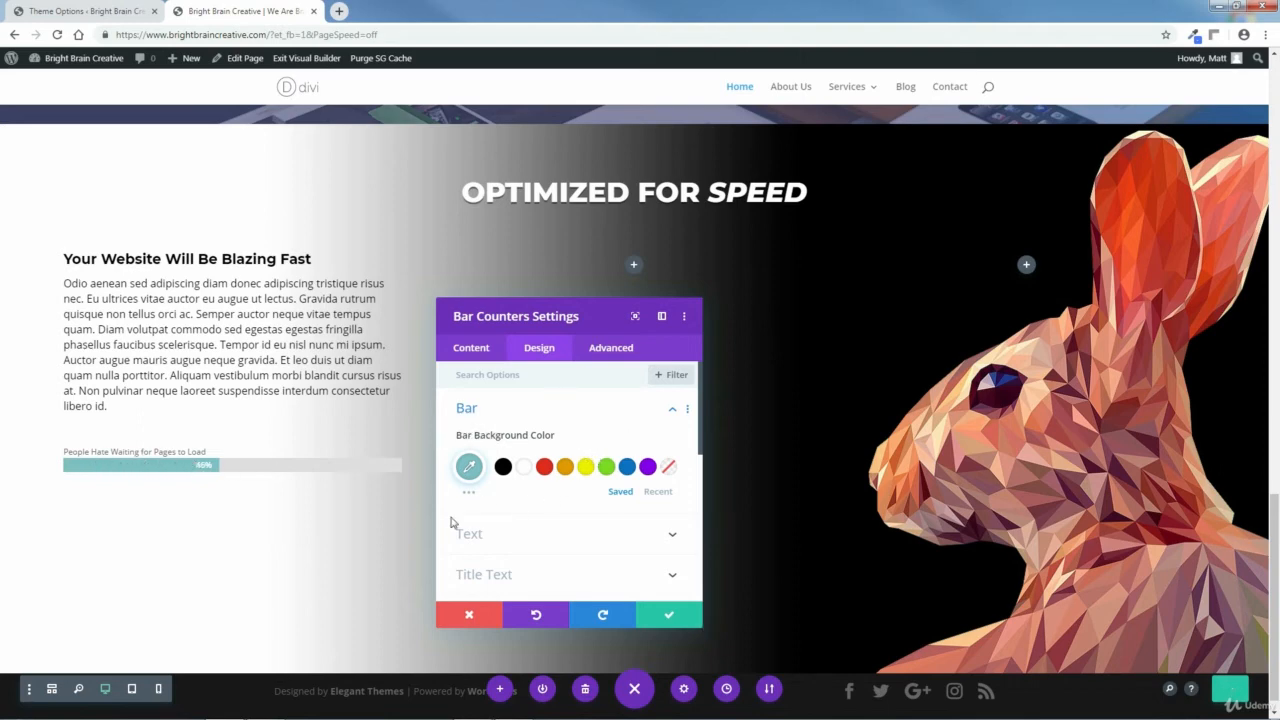
left_click(469, 466)
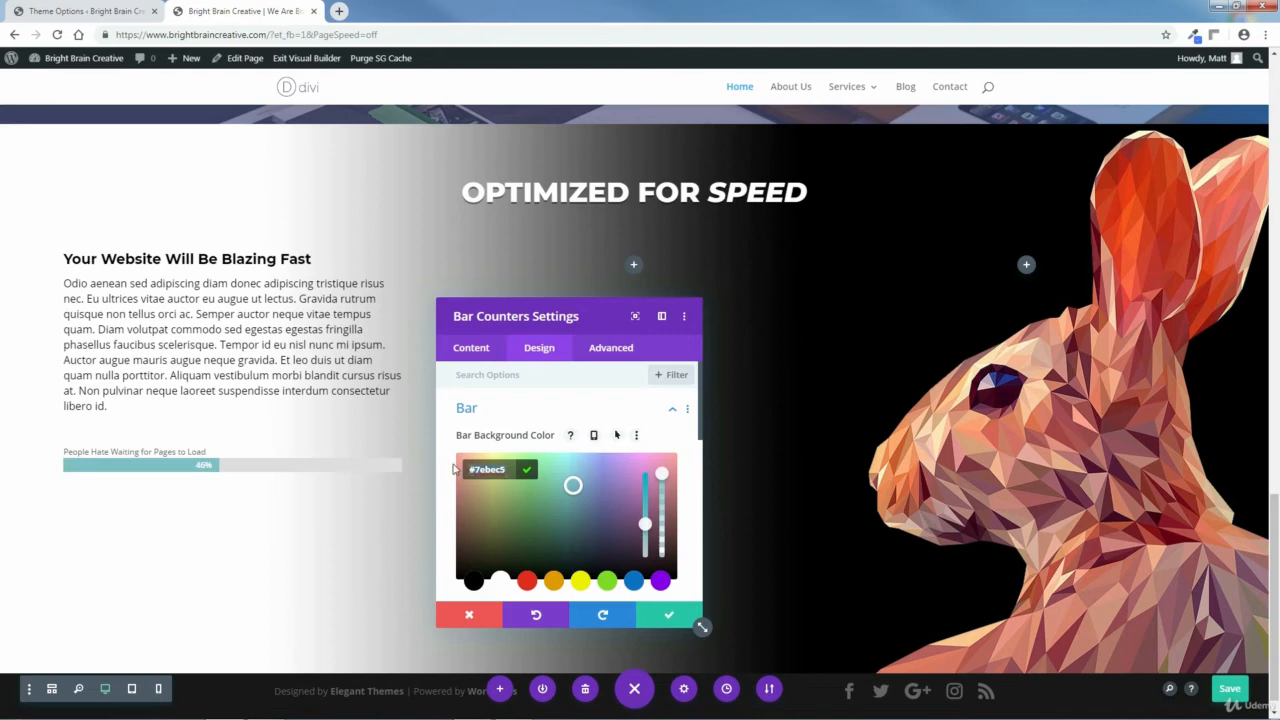
type("174775")
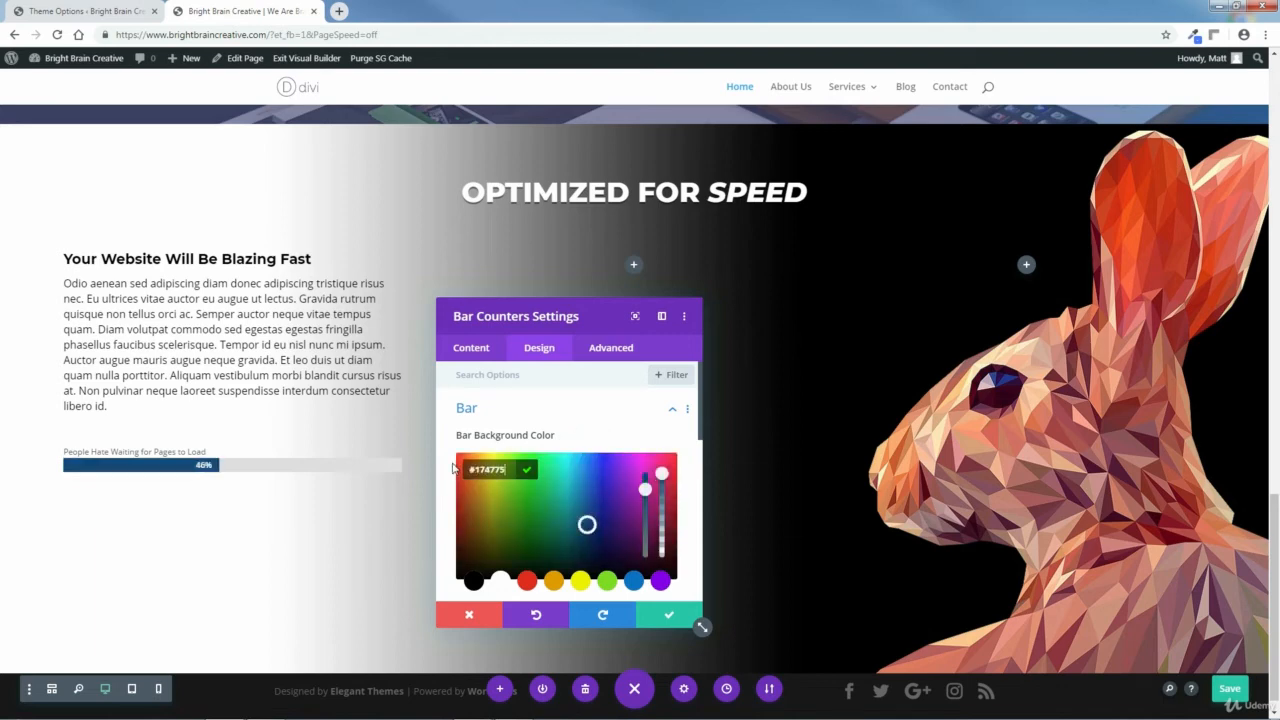
left_click(527, 469)
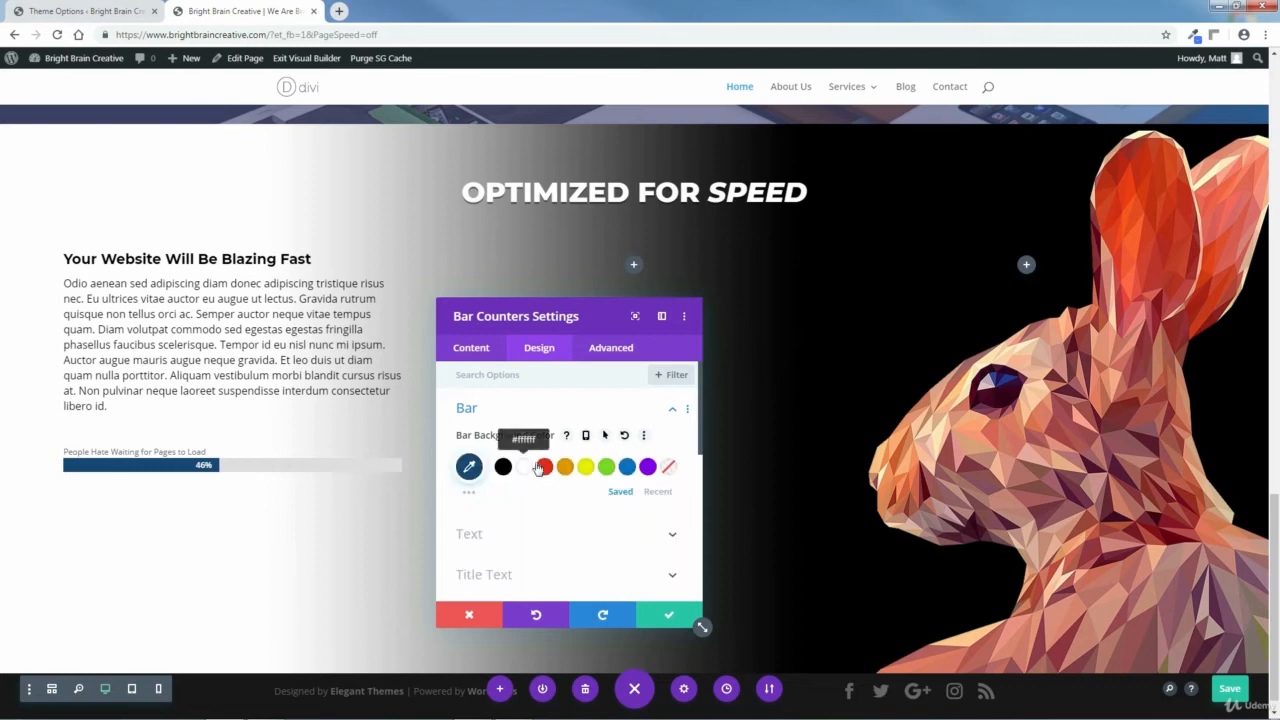
left_click(673, 409)
Step: Make the bar counters' title text black (#000000) and set its size to 14px
scroll(672, 428, "down", 2)
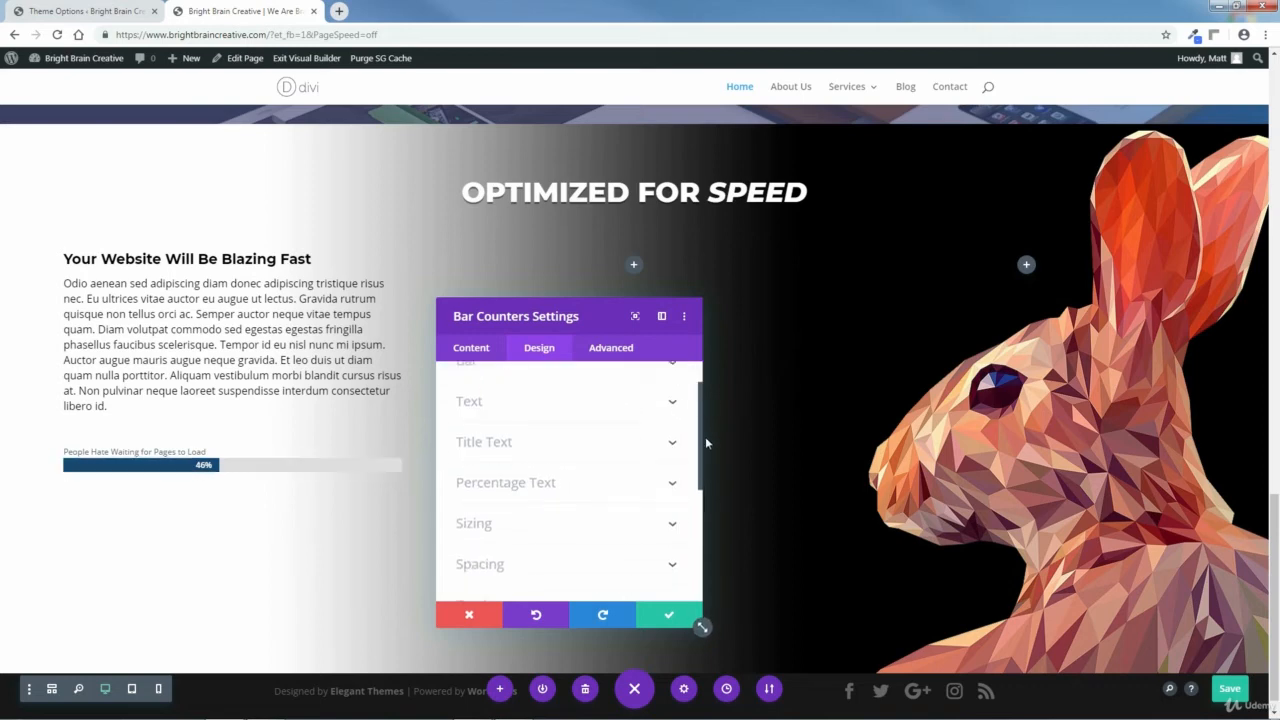
left_click(672, 428)
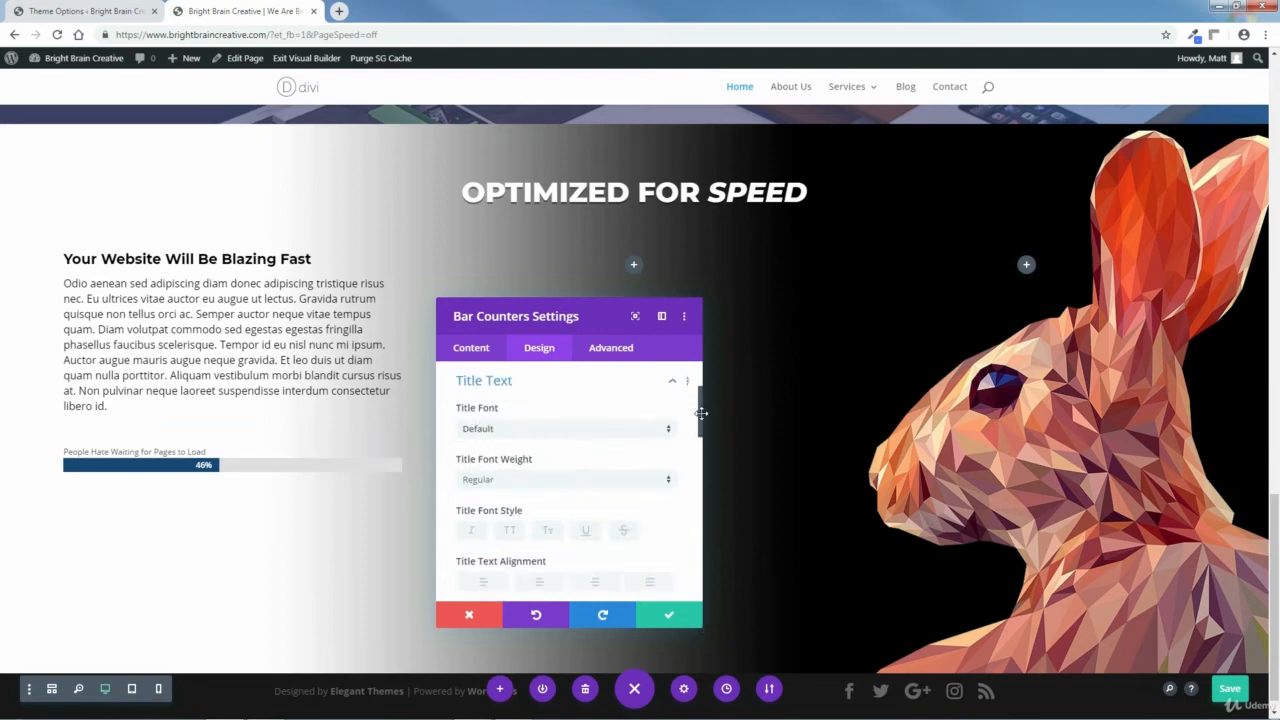
left_click_drag(697, 417, 701, 464)
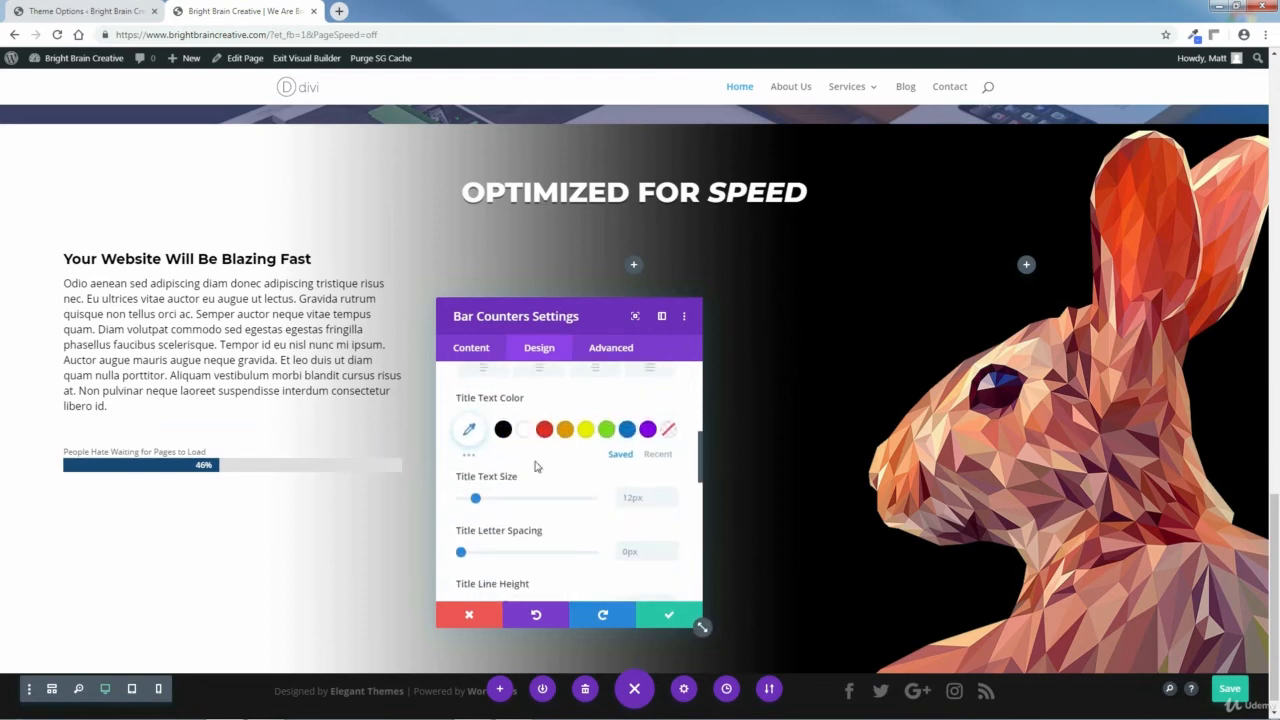
left_click(505, 432)
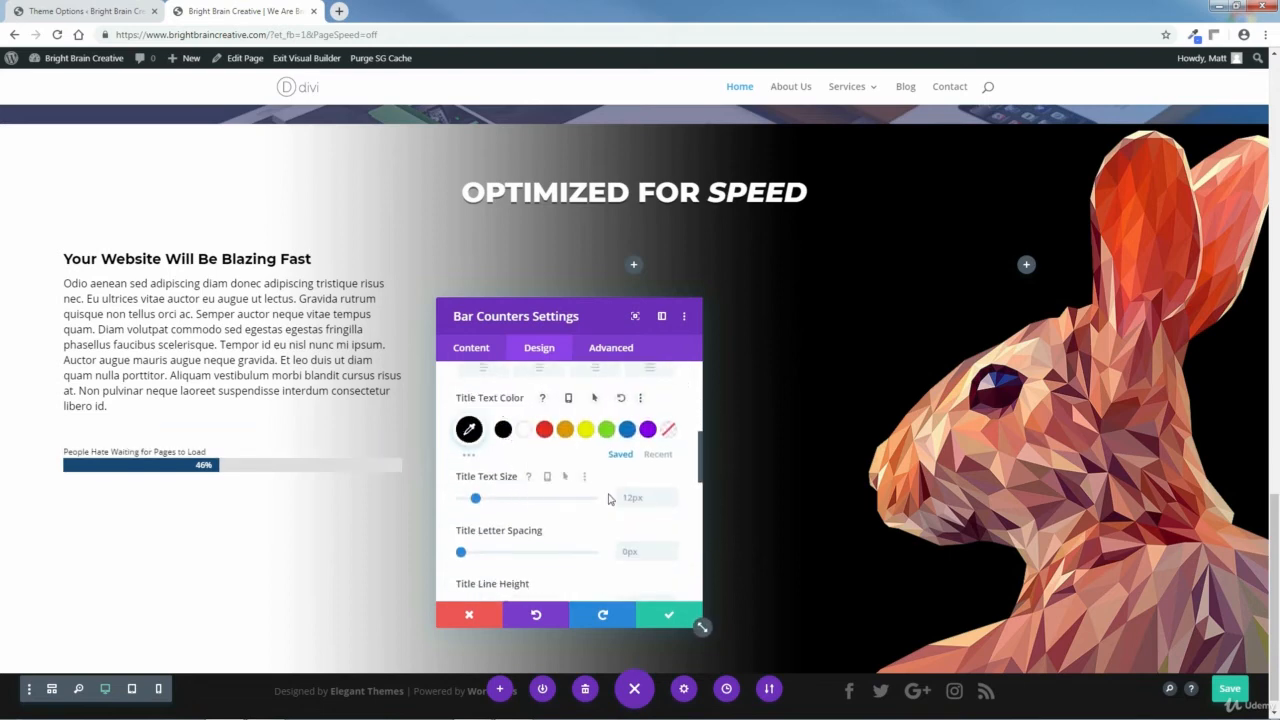
left_click(672, 495)
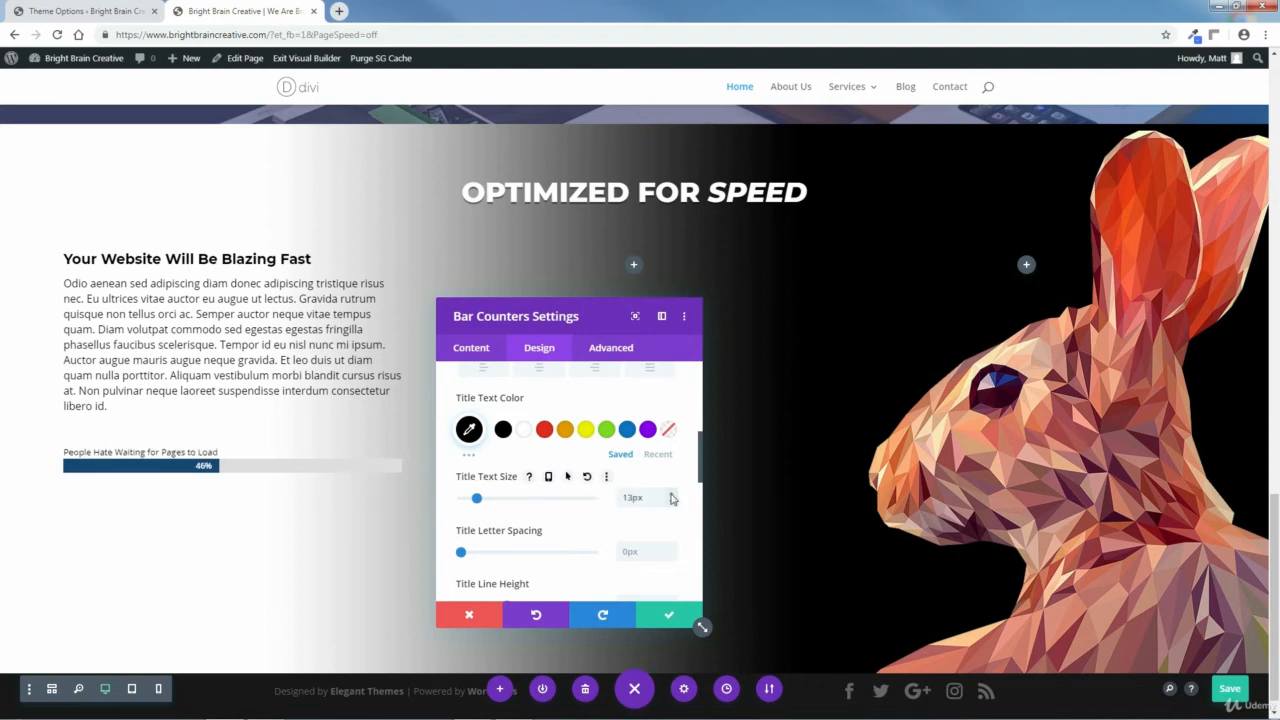
left_click(672, 495)
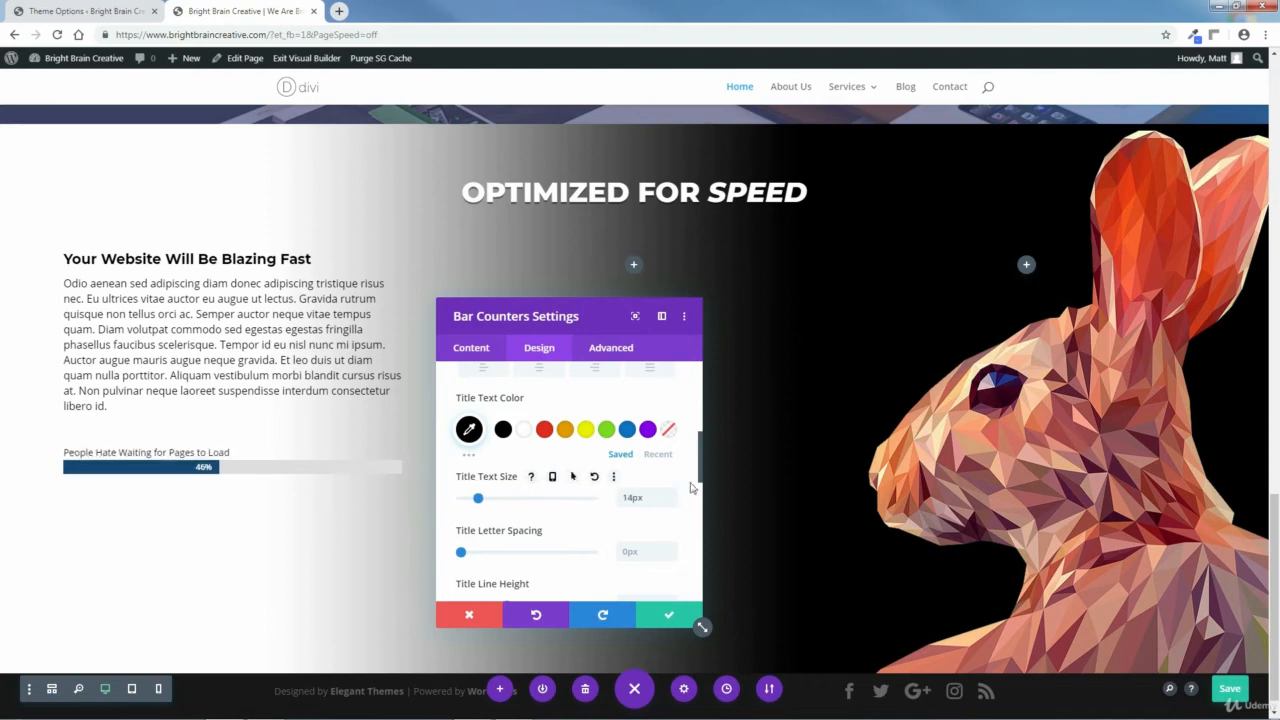
Step: Open the "People Hate Waiting for Pages to Load" bar counter's settings and give it a white (#ffffff) background
left_click(477, 351)
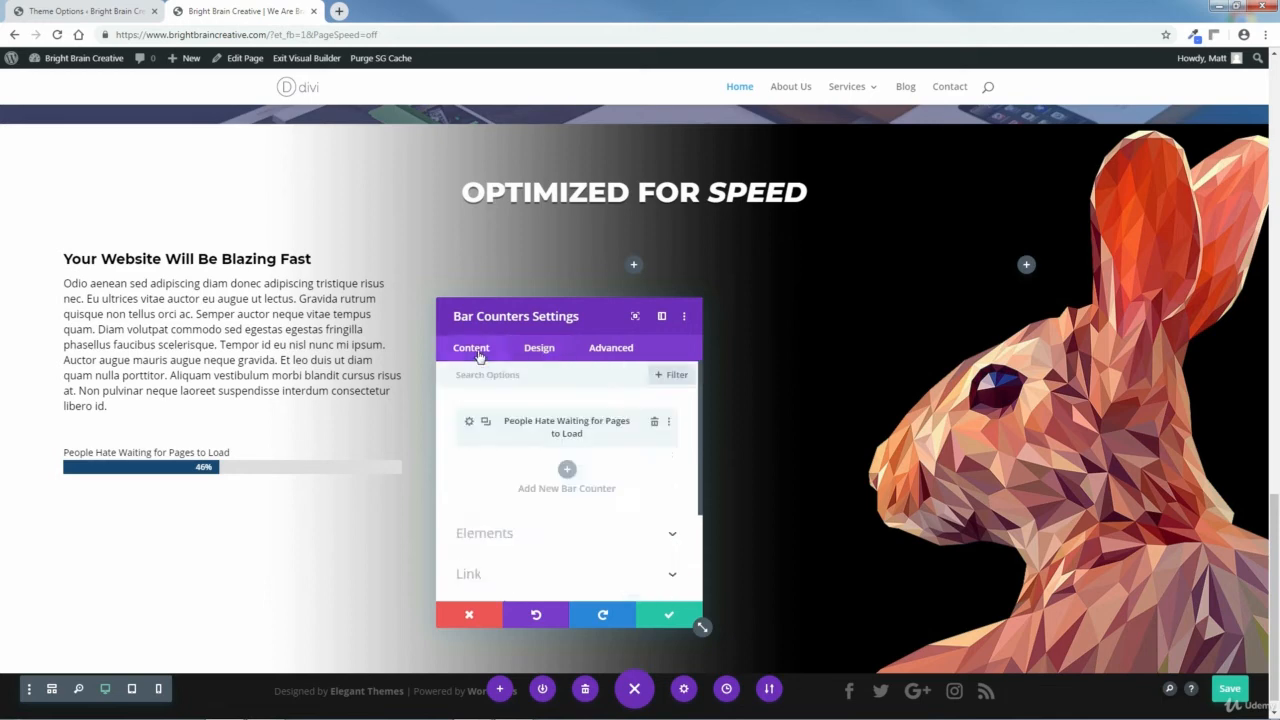
left_click(469, 424)
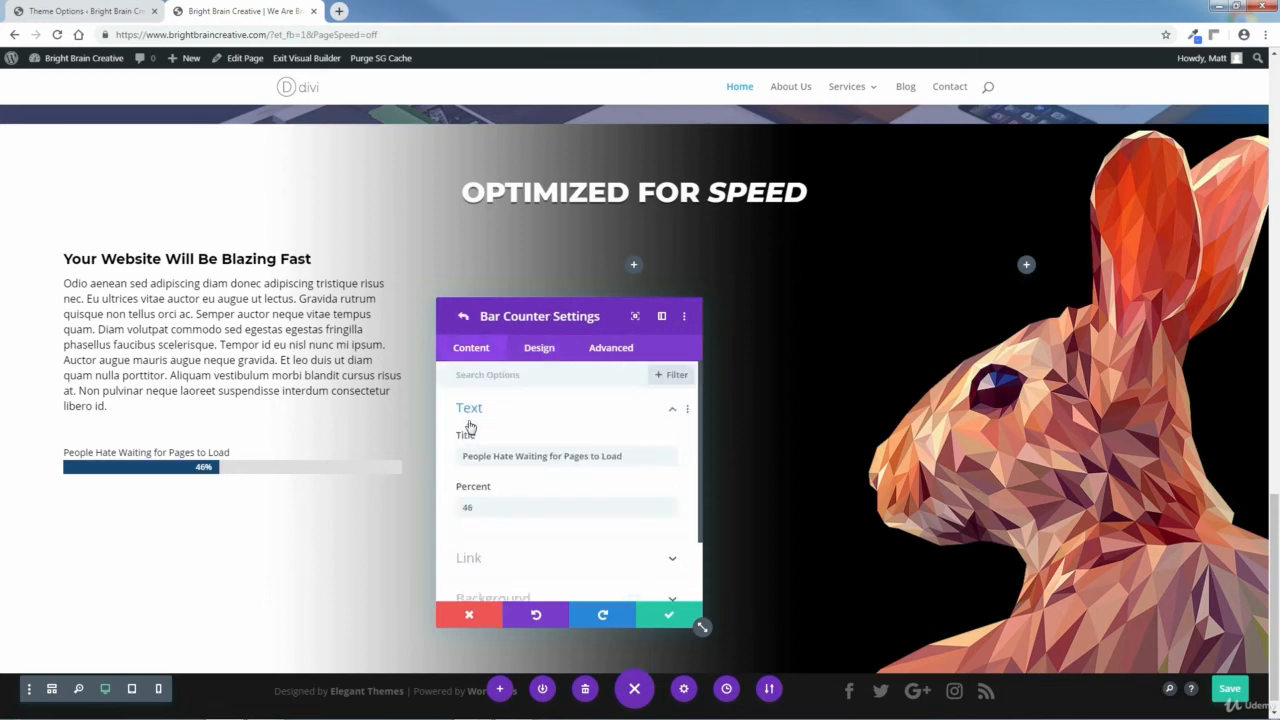
scroll(700, 448, "down", 1)
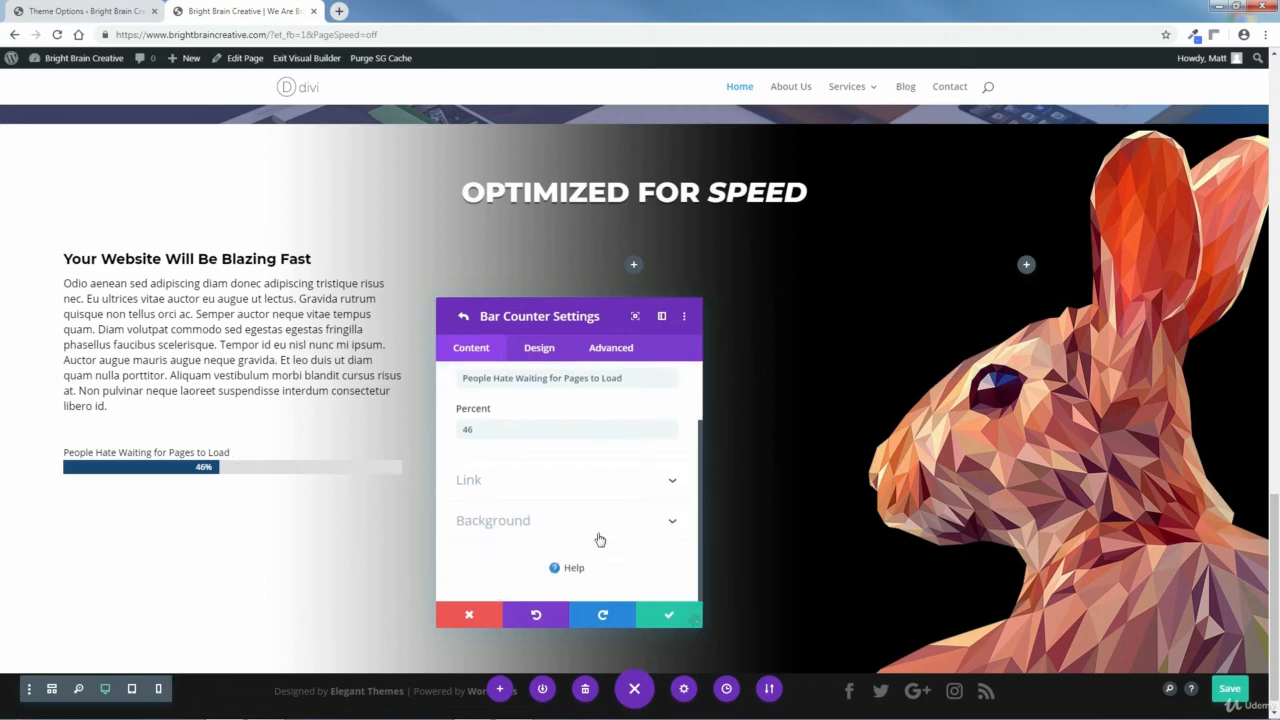
left_click(671, 524)
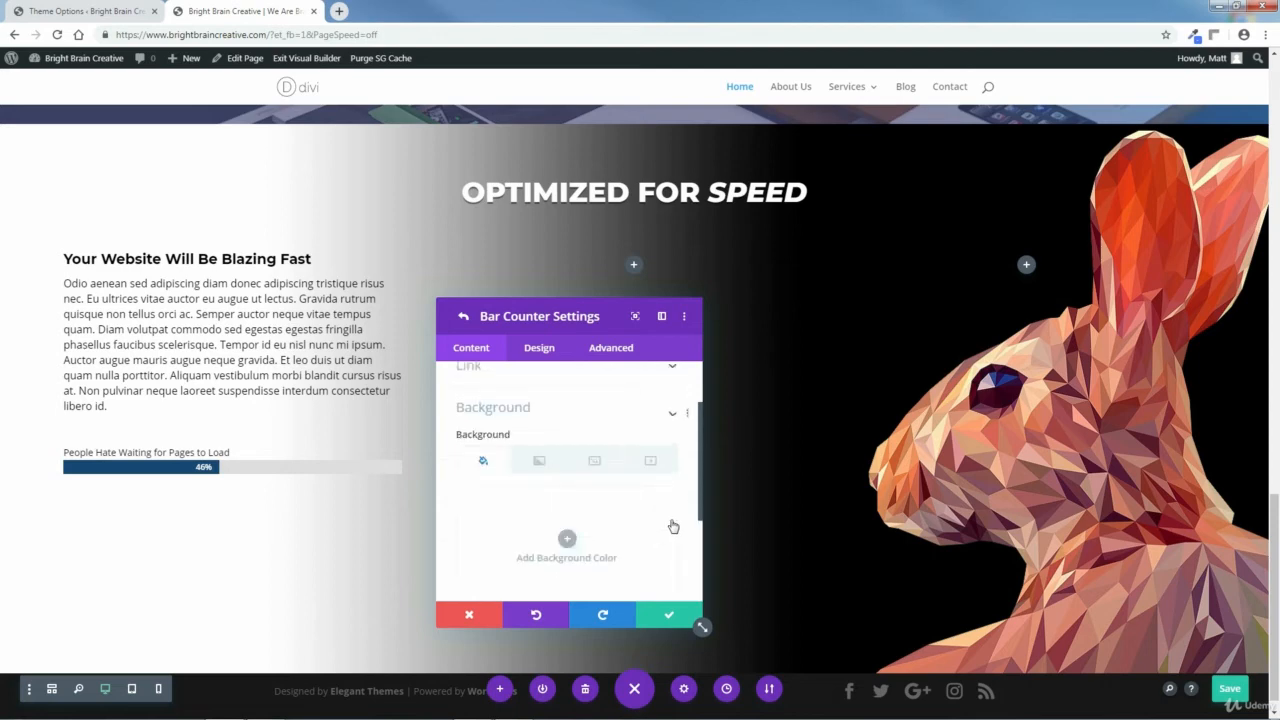
left_click(574, 527)
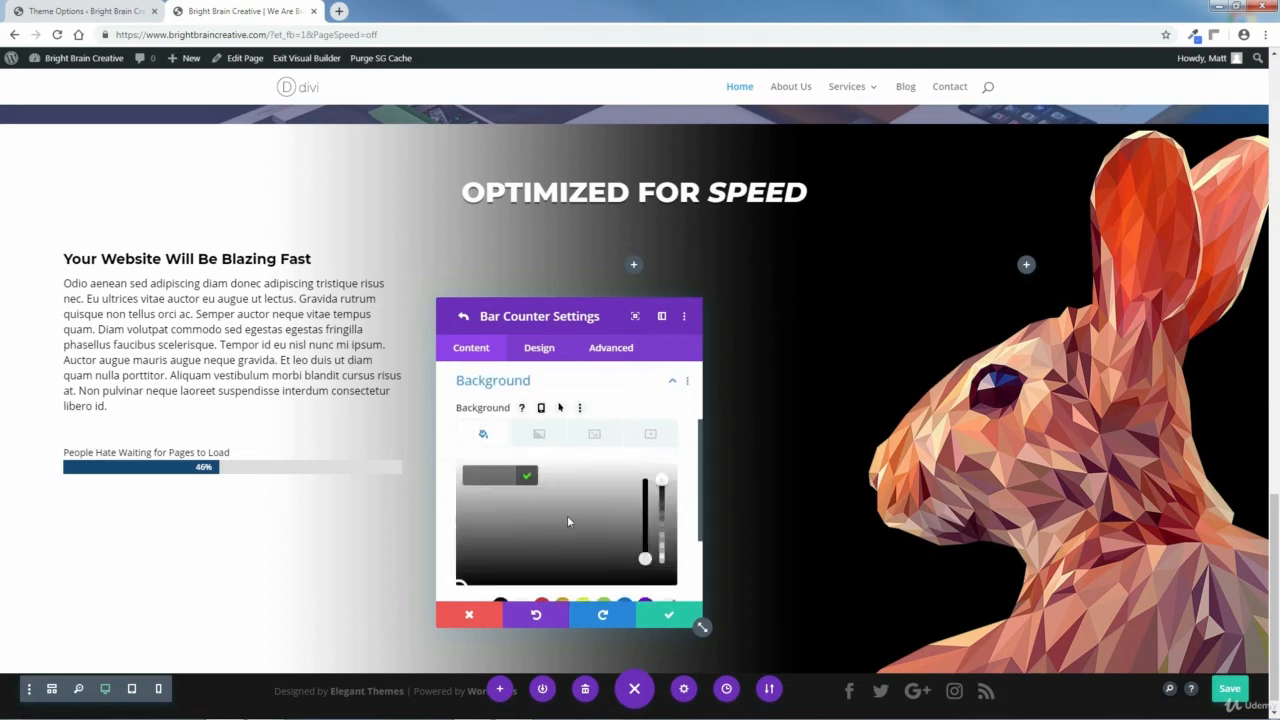
left_click_drag(703, 487, 699, 511)
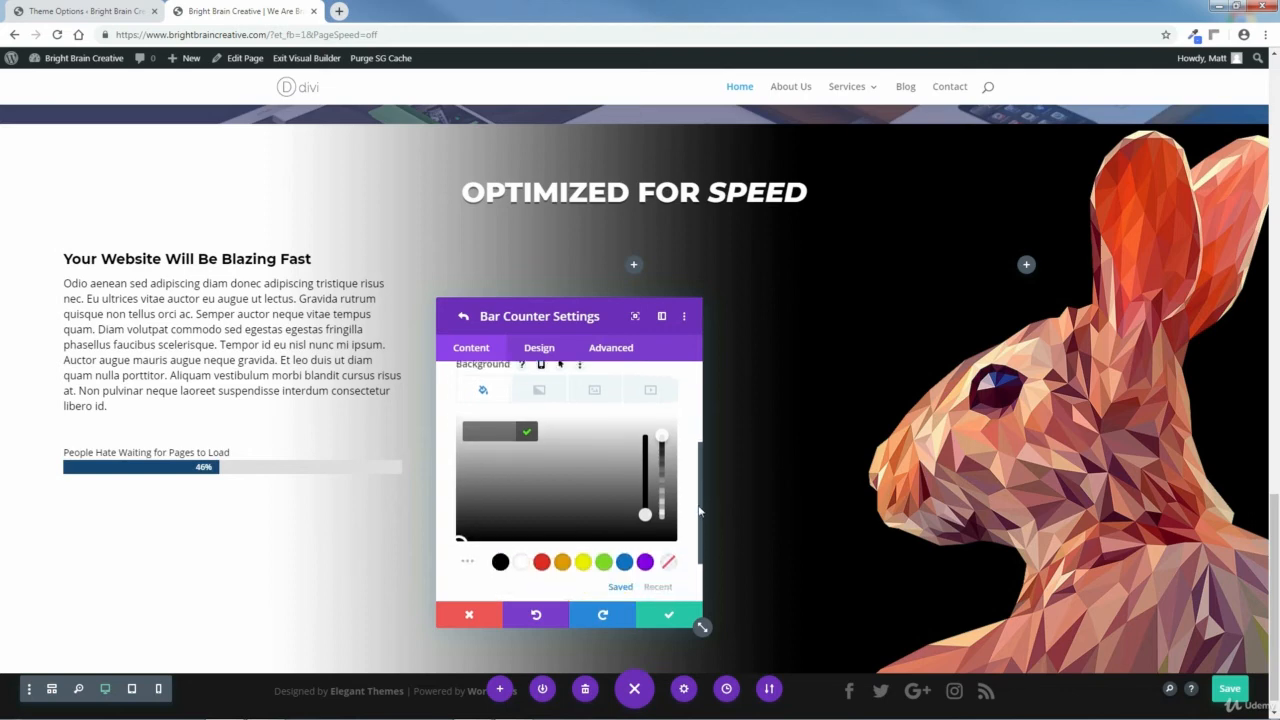
left_click(522, 563)
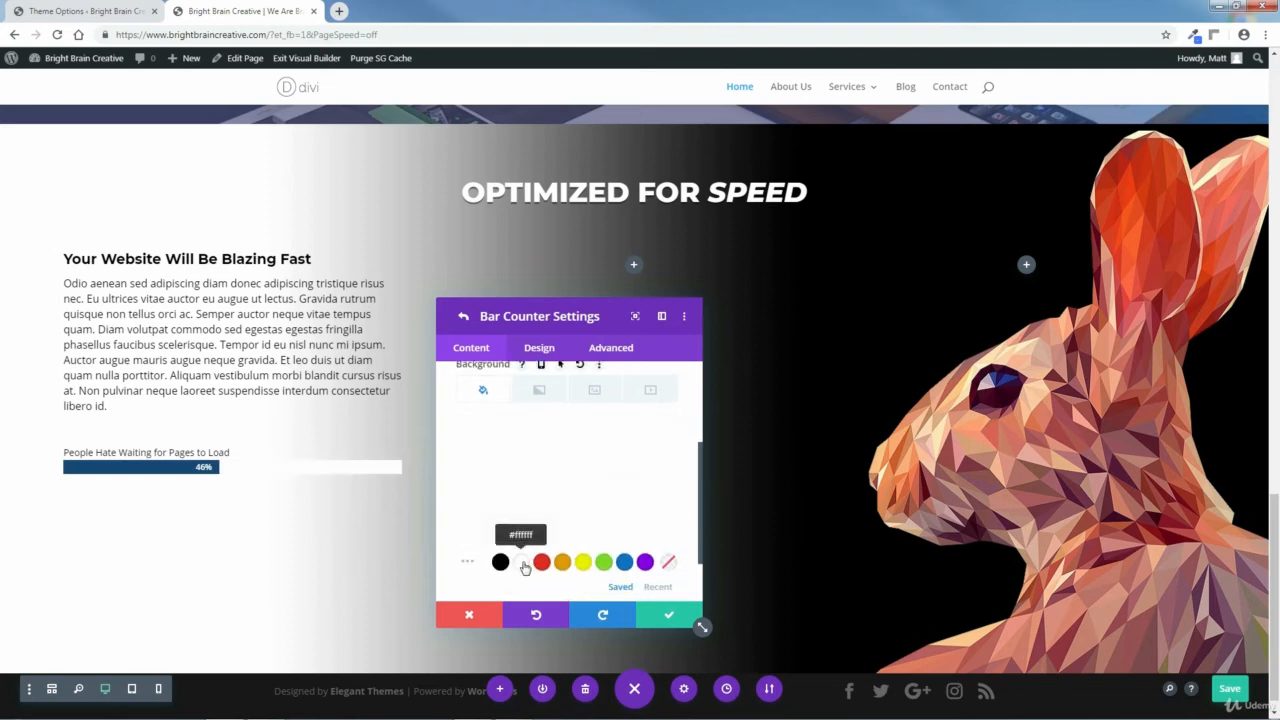
mouse_move(594, 508)
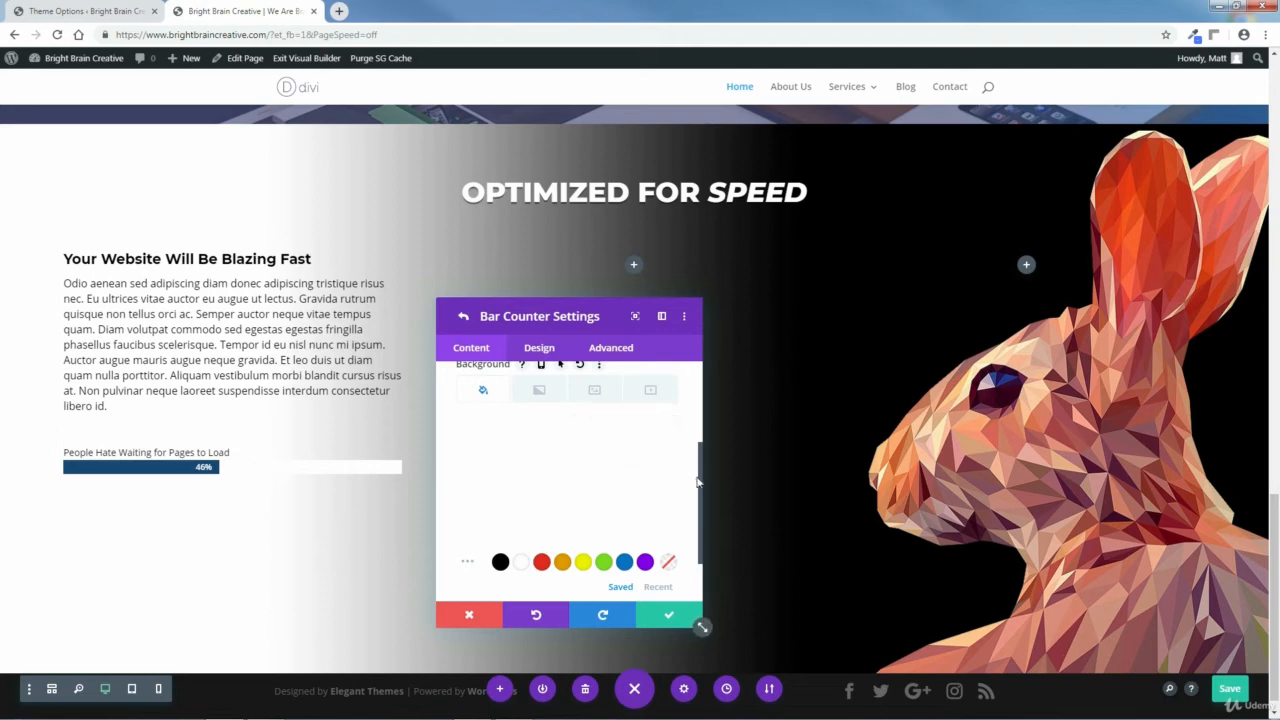
left_click_drag(699, 487, 701, 396)
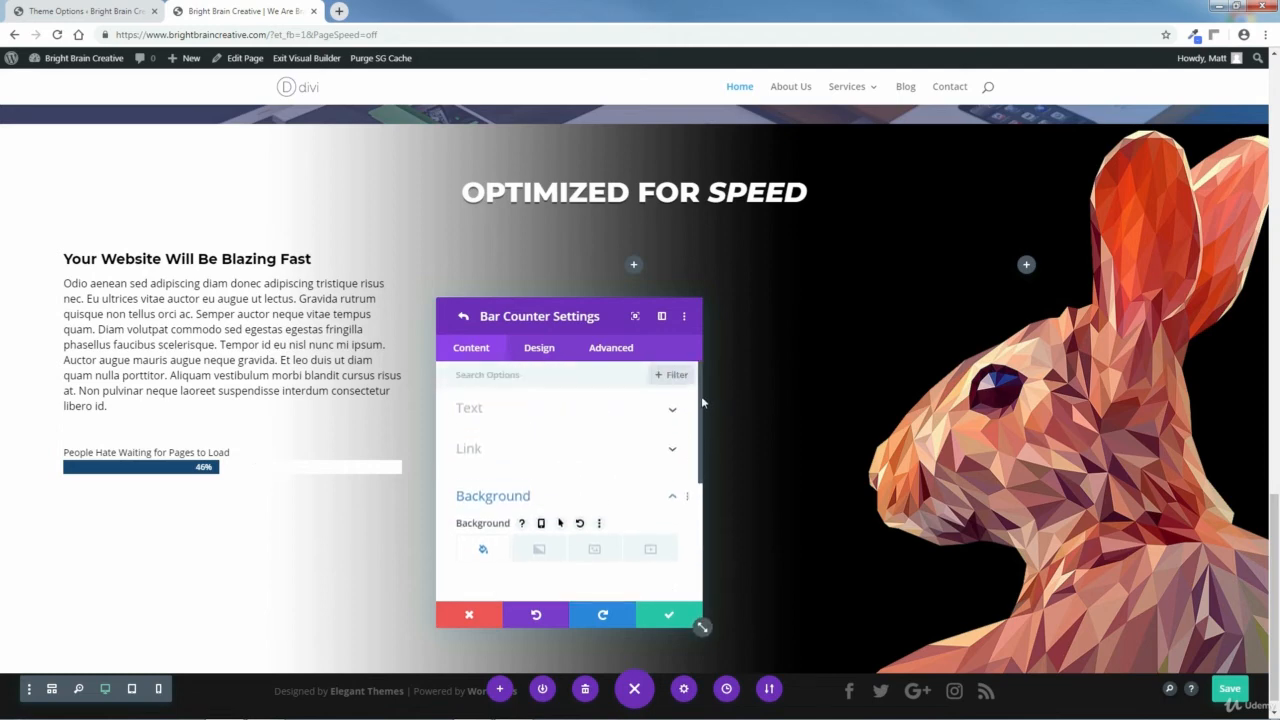
Step: Apply the box shadow preset that is offset down and to the right to this bar counter
left_click(539, 347)
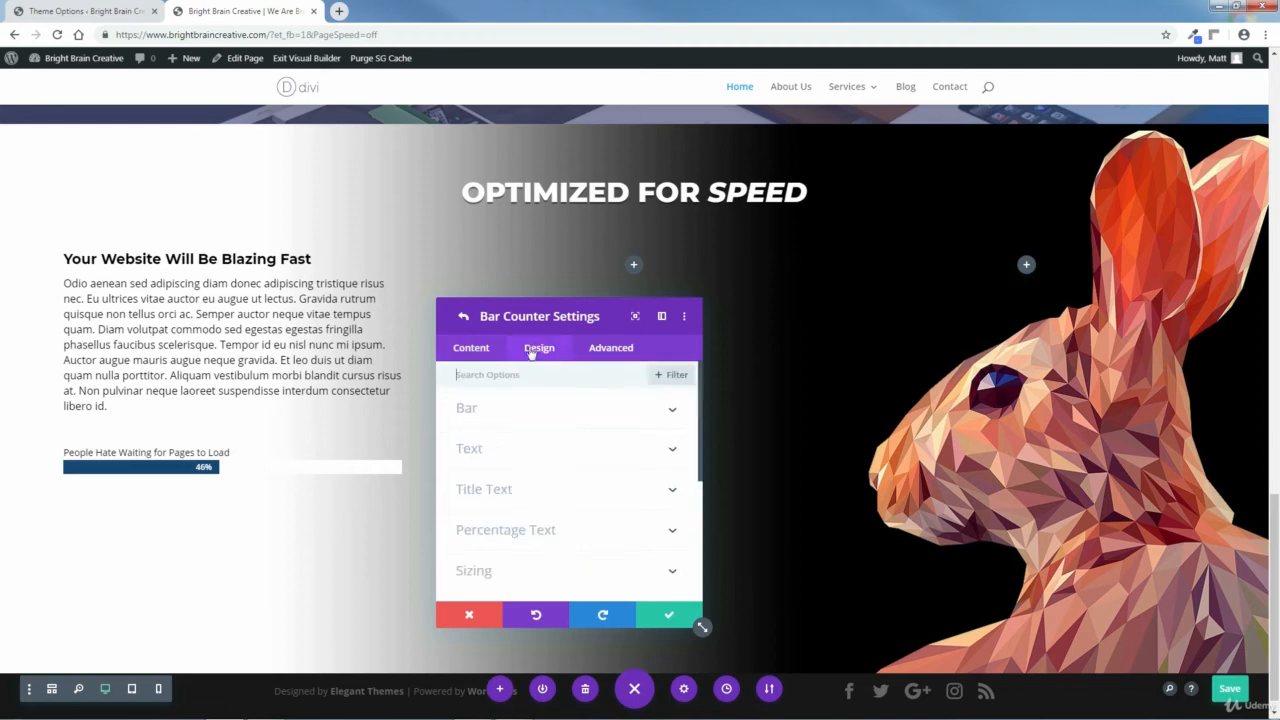
left_click_drag(700, 427, 705, 531)
left_click(673, 500)
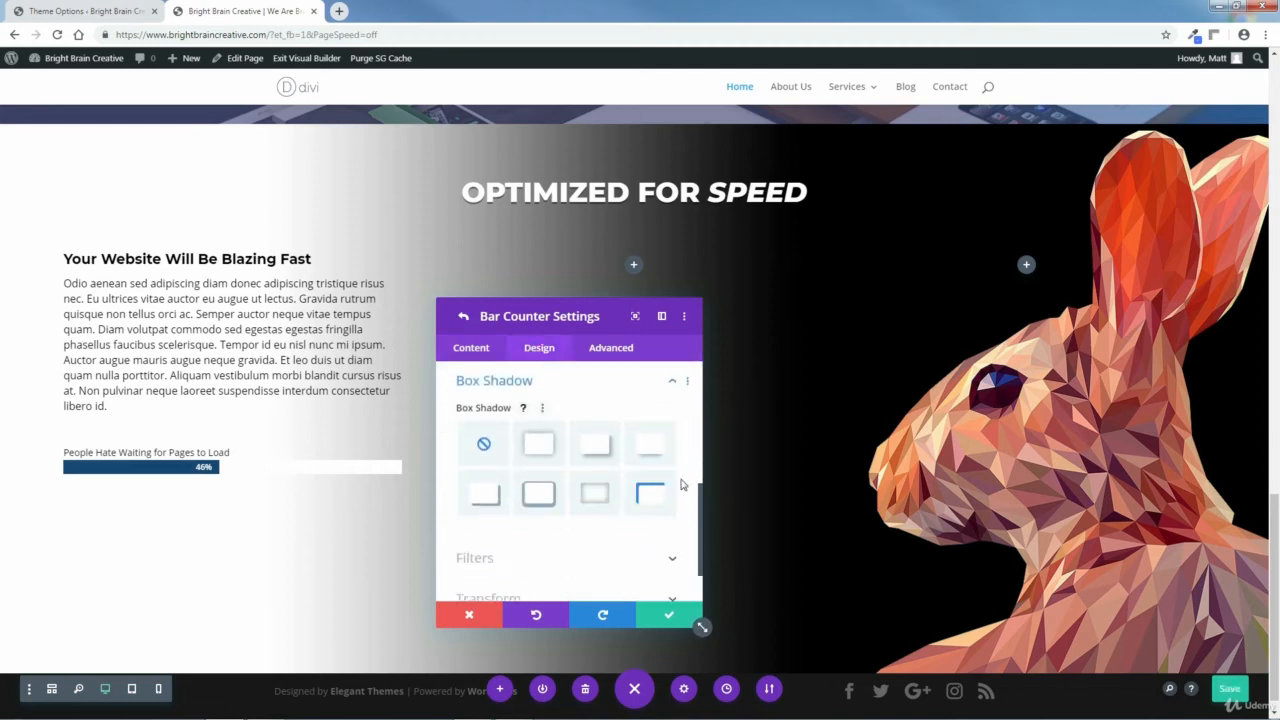
left_click(603, 451)
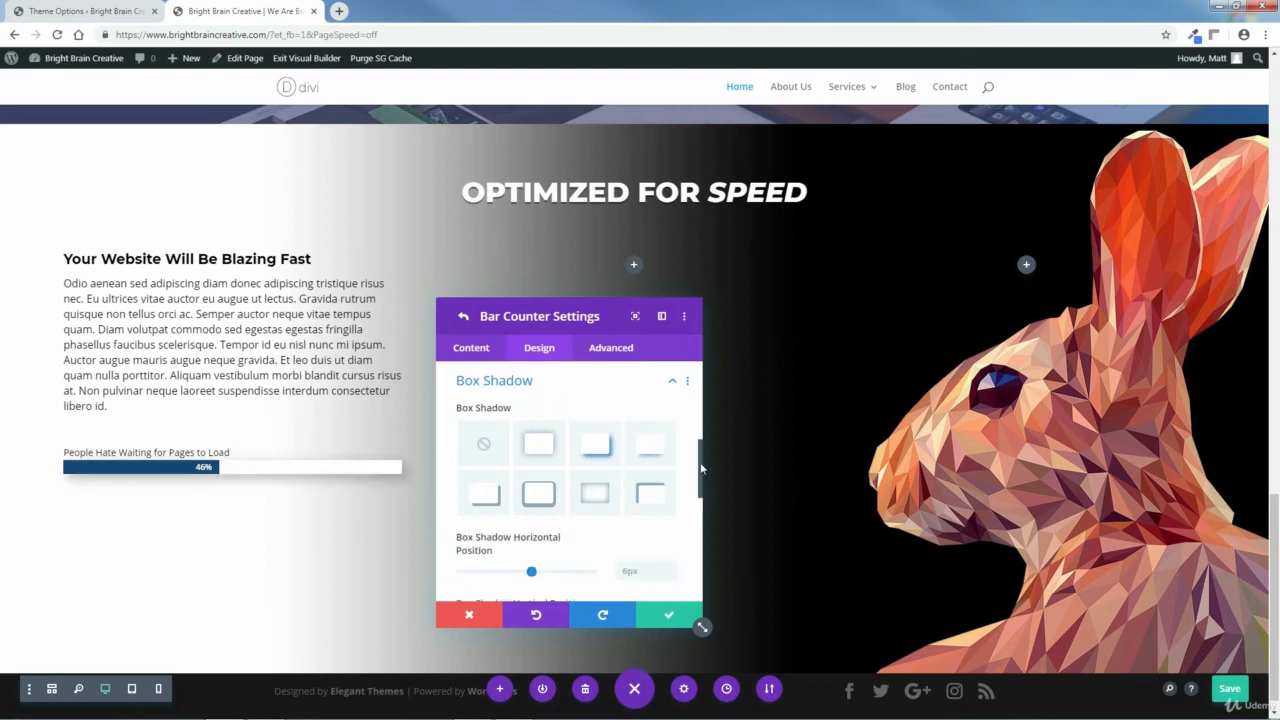
left_click_drag(700, 467, 700, 387)
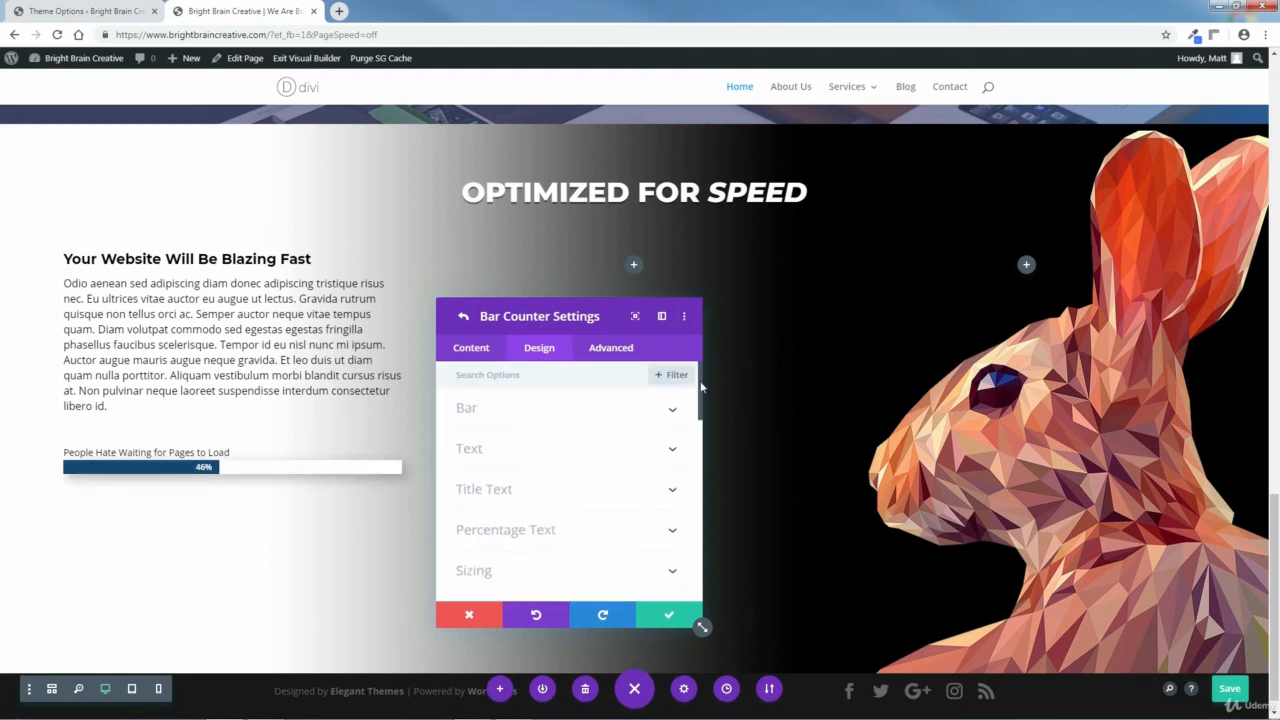
Step: Return to the Bar Counters module's item list and duplicate the finished bar counter four times
left_click(476, 352)
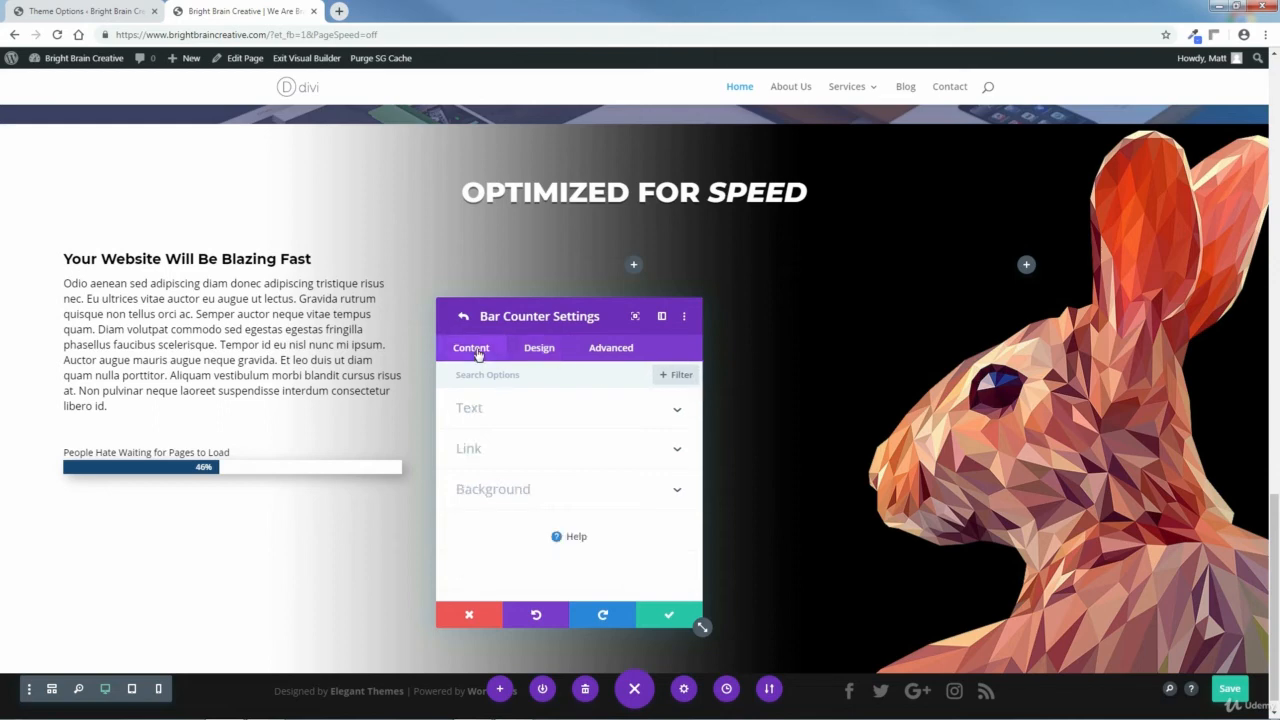
left_click(463, 317)
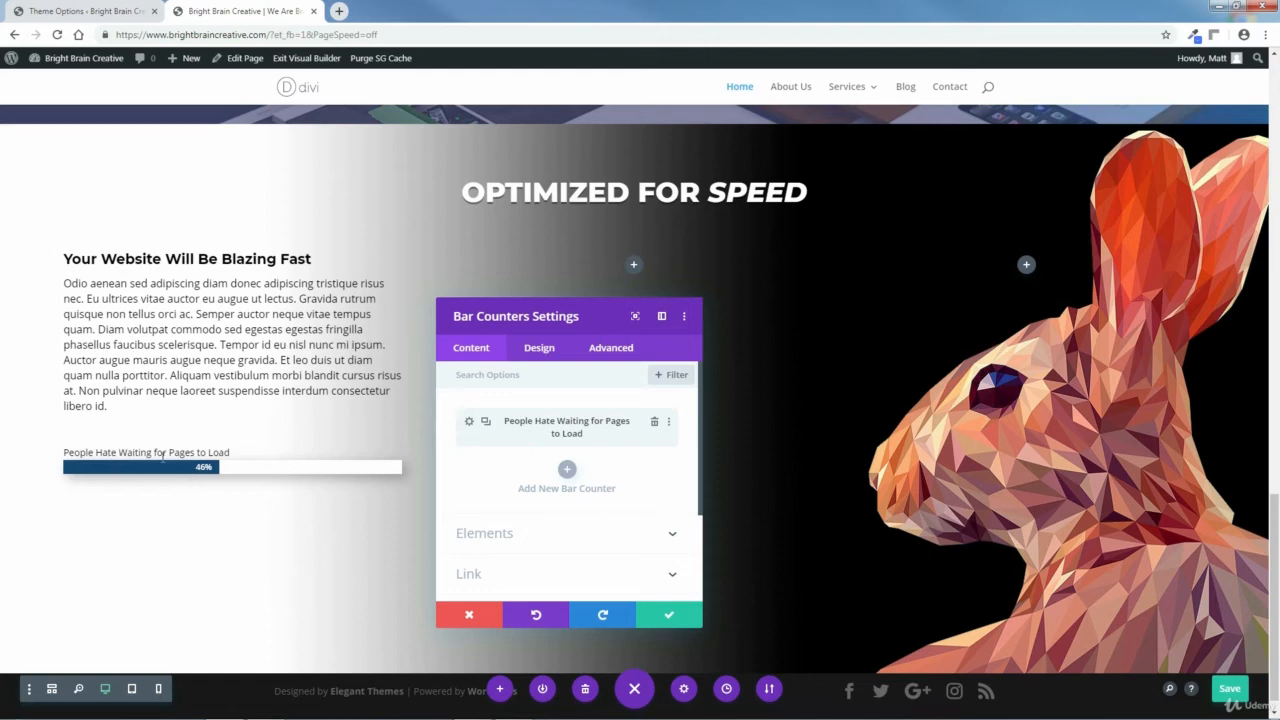
left_click(486, 423)
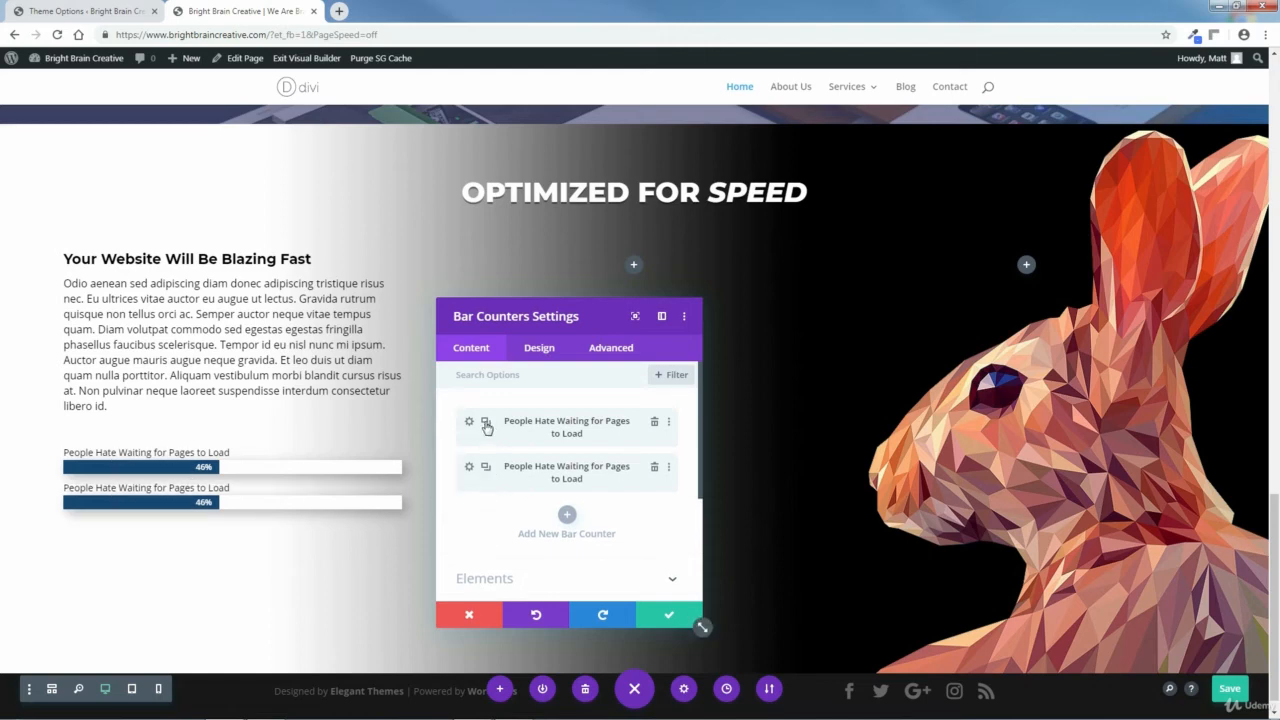
left_click(486, 423)
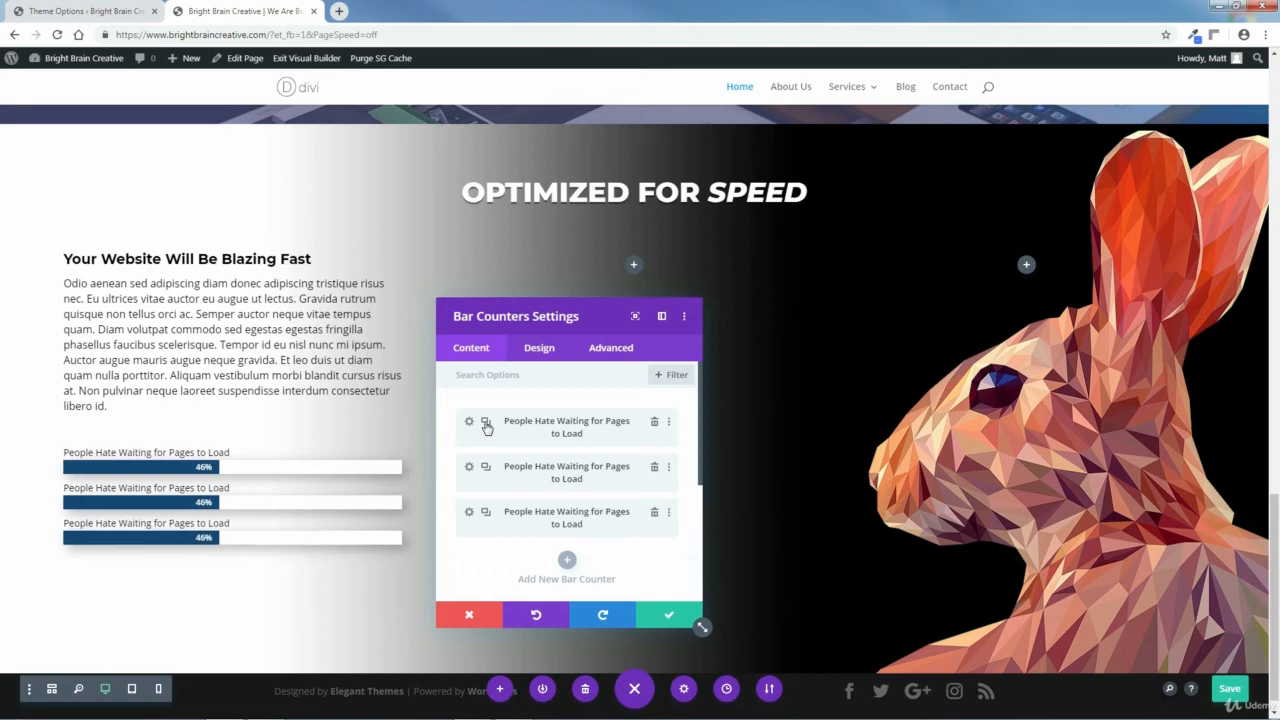
left_click(486, 423)
left_click(486, 423)
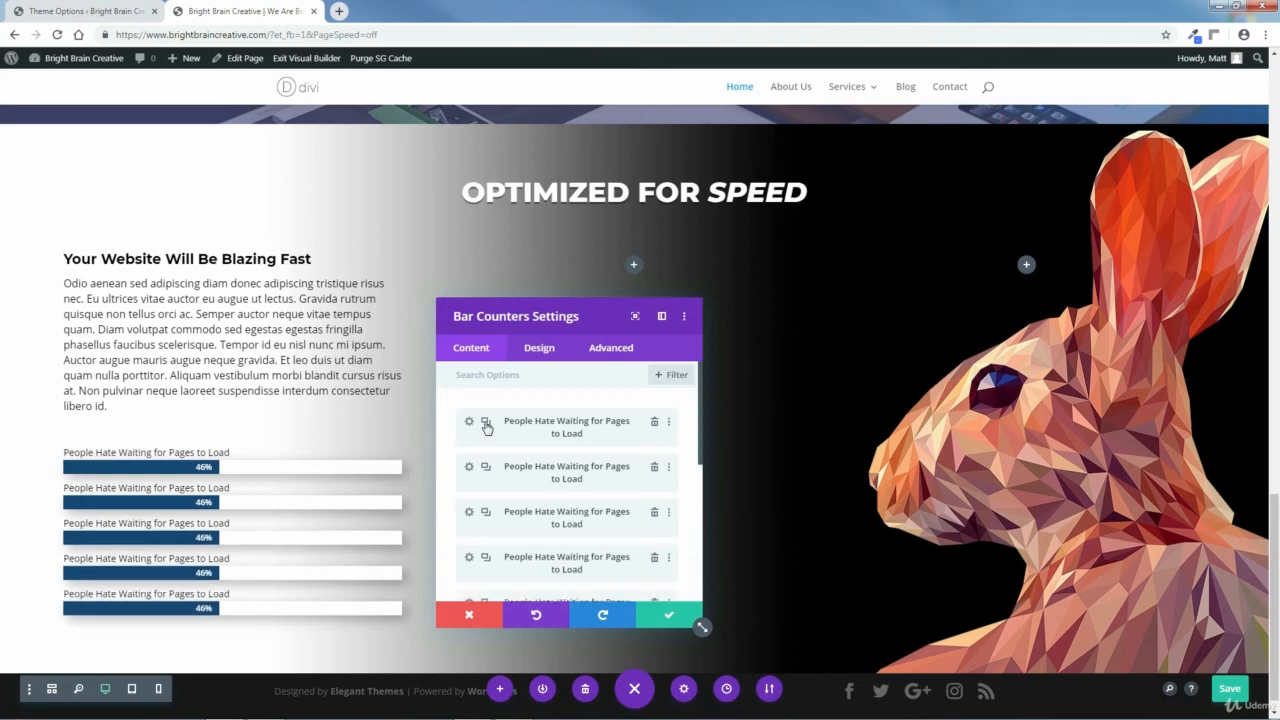
Step: Clear the second bar counter's title, then fill it with "Users That Have Encountered Slow Websites" copied from entry 2 in Notepad
left_click(469, 469)
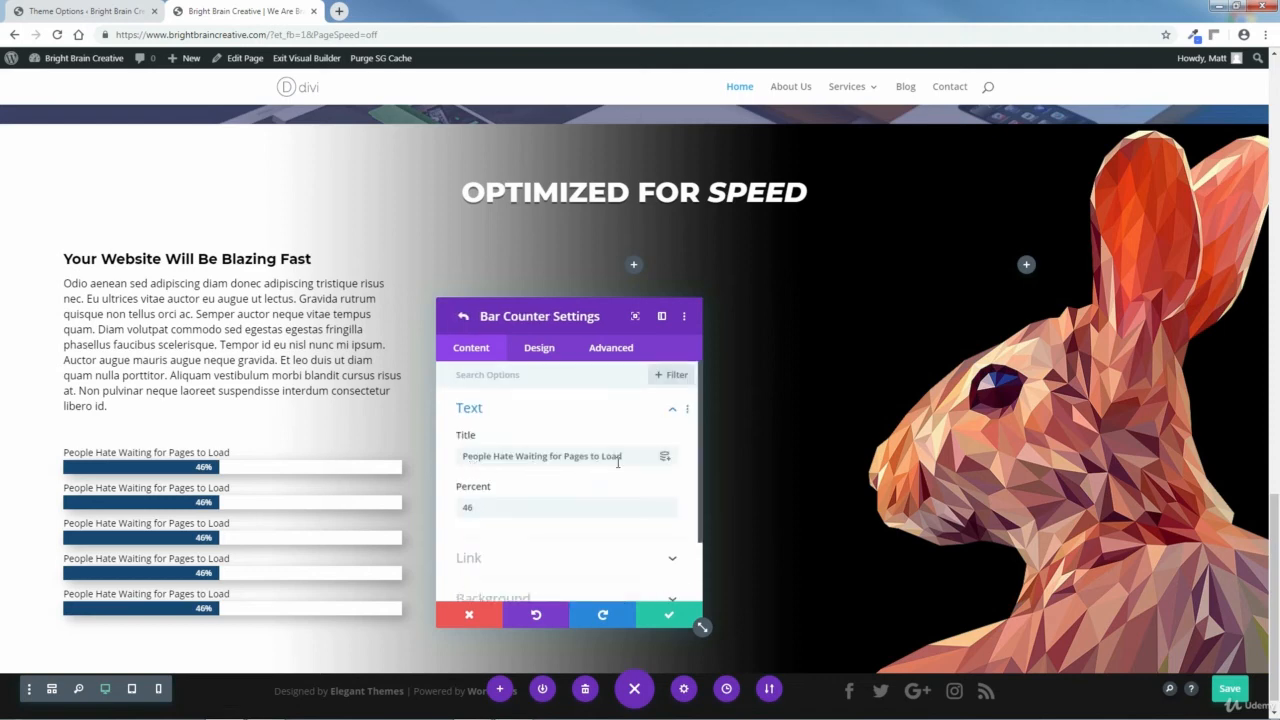
left_click_drag(622, 459, 449, 466)
key("BackSpace")
left_click(511, 706)
left_click_drag(266, 251, 50, 268)
right_click(42, 249)
left_click(72, 294)
left_click(1218, 7)
Step: Copy the percent 76 from entry 2 in Notepad and paste it as the second bar counter's percent
left_click(511, 706)
right_click(53, 267)
left_click(83, 312)
left_click(1218, 7)
left_click_drag(476, 508, 463, 508)
right_click(467, 512)
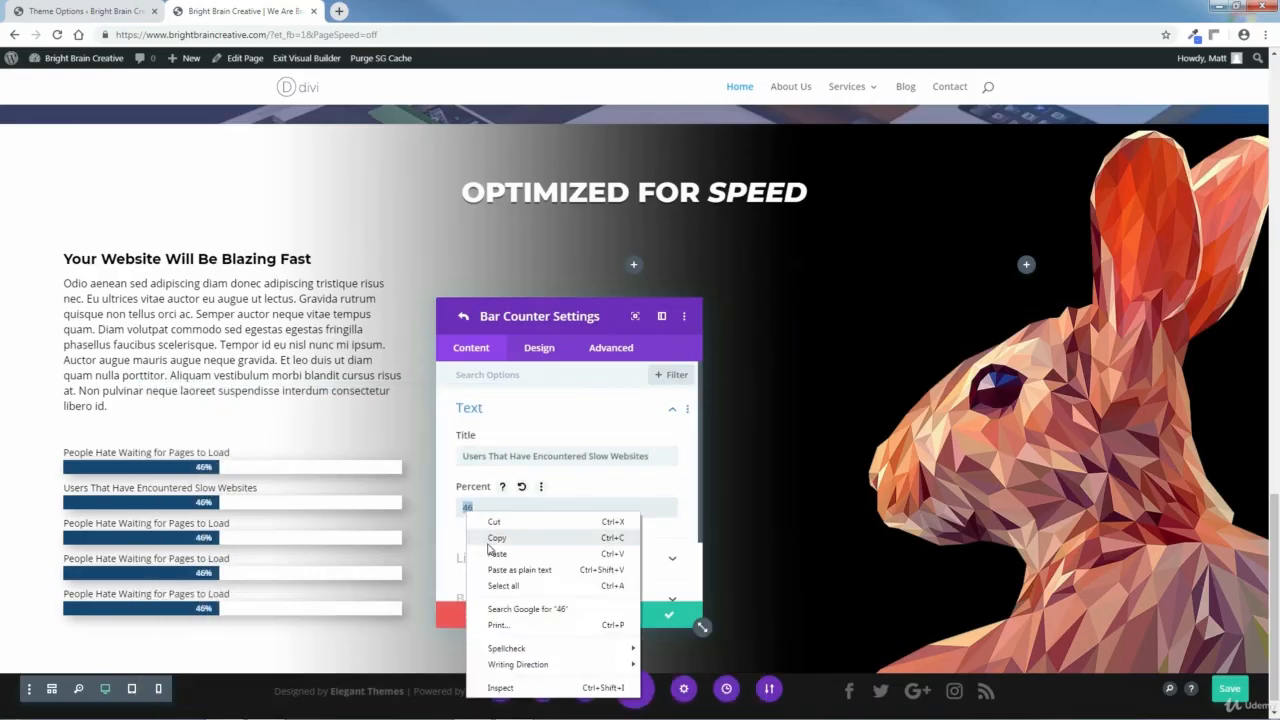
left_click(496, 554)
left_click(669, 615)
Step: Open the third bar counter, copy the title "Users That Won't Return to a Slow Website" from Notepad, and return to the page
left_click(470, 516)
left_click(511, 706)
left_click_drag(260, 320, 40, 320)
right_click(57, 319)
left_click(88, 363)
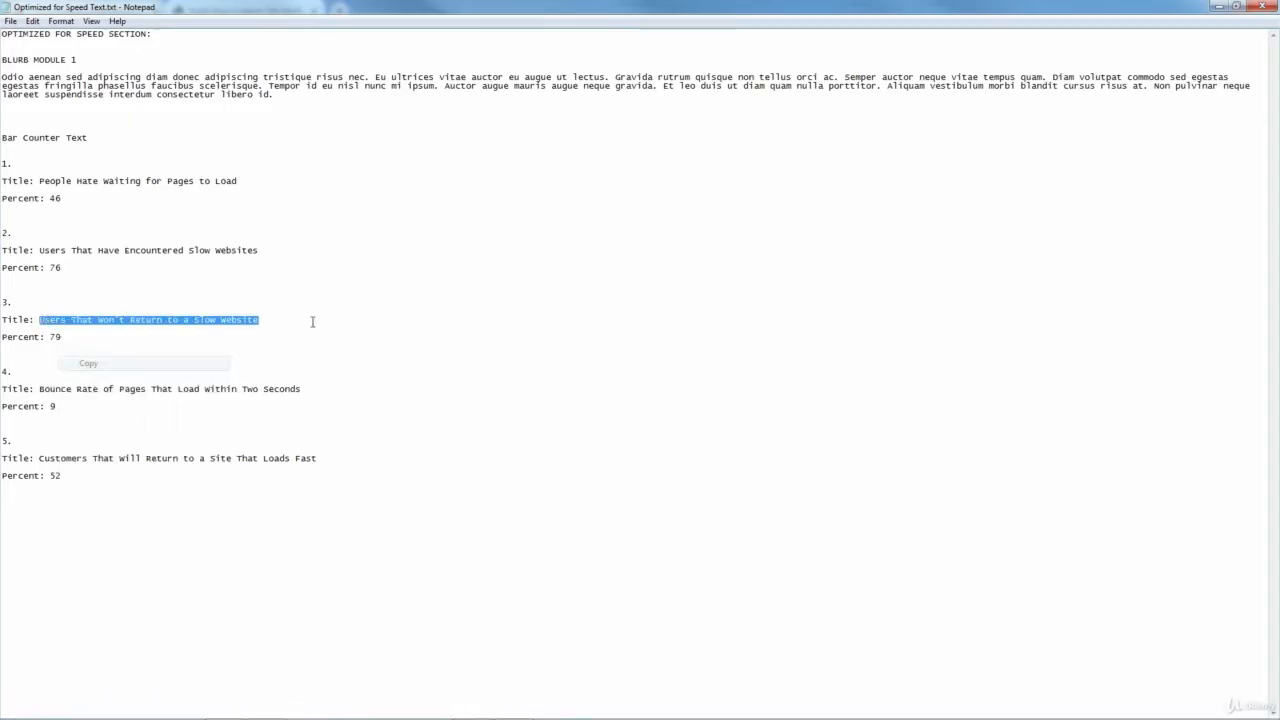
left_click(1218, 7)
Step: Paste "Users That Won't Return to a Slow Website" as the third bar counter's title and set its percent to 79
left_click_drag(622, 458, 457, 460)
right_click(465, 458)
left_click(494, 501)
left_click_drag(476, 508, 463, 508)
type("79")
left_click(464, 316)
Step: Open the fourth bar counter and copy the title "Bounce Rate of Pages That Load Within Two Seconds" from entry 4 in Notepad
left_click(470, 563)
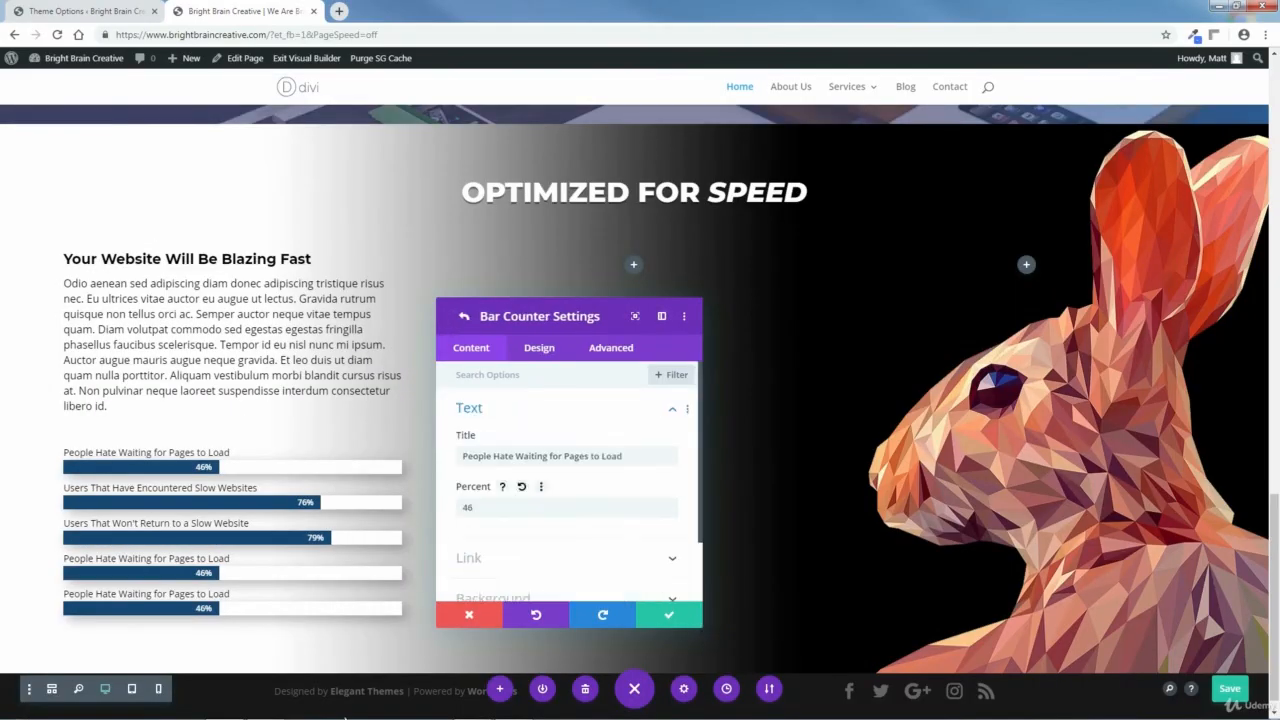
left_click(511, 706)
left_click_drag(300, 386, 40, 387)
right_click(57, 388)
left_click(88, 432)
left_click(1218, 7)
Step: Paste "Bounce Rate of Pages That Load Within Two Seconds" as the fourth bar counter's title, set its percent to 9, and save it
left_click_drag(622, 458, 461, 457)
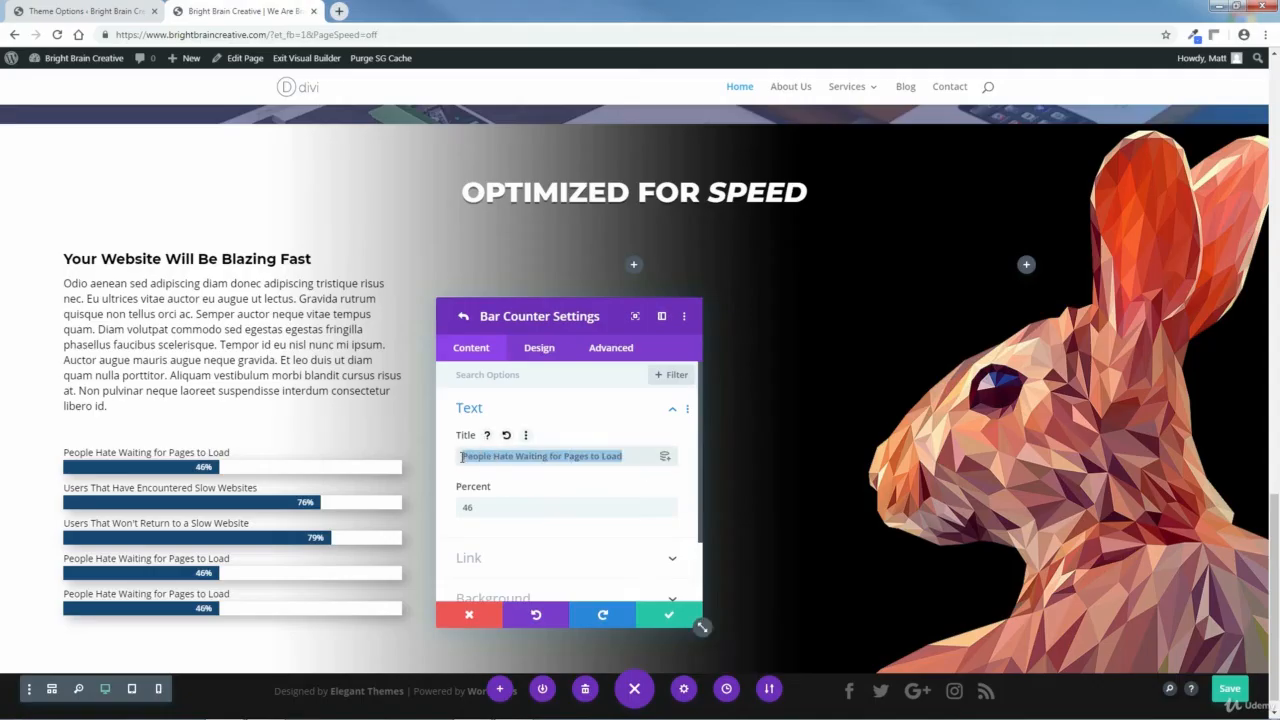
right_click(465, 457)
left_click(494, 501)
left_click_drag(476, 508, 463, 508)
type("9")
left_click(669, 615)
Step: Open the fifth bar counter and copy the title "Customers That Will Return to a Site That Loads Fast" from entry 5 in Notepad
scroll(573, 511, "down", 2)
left_click(470, 457)
left_click(265, 707)
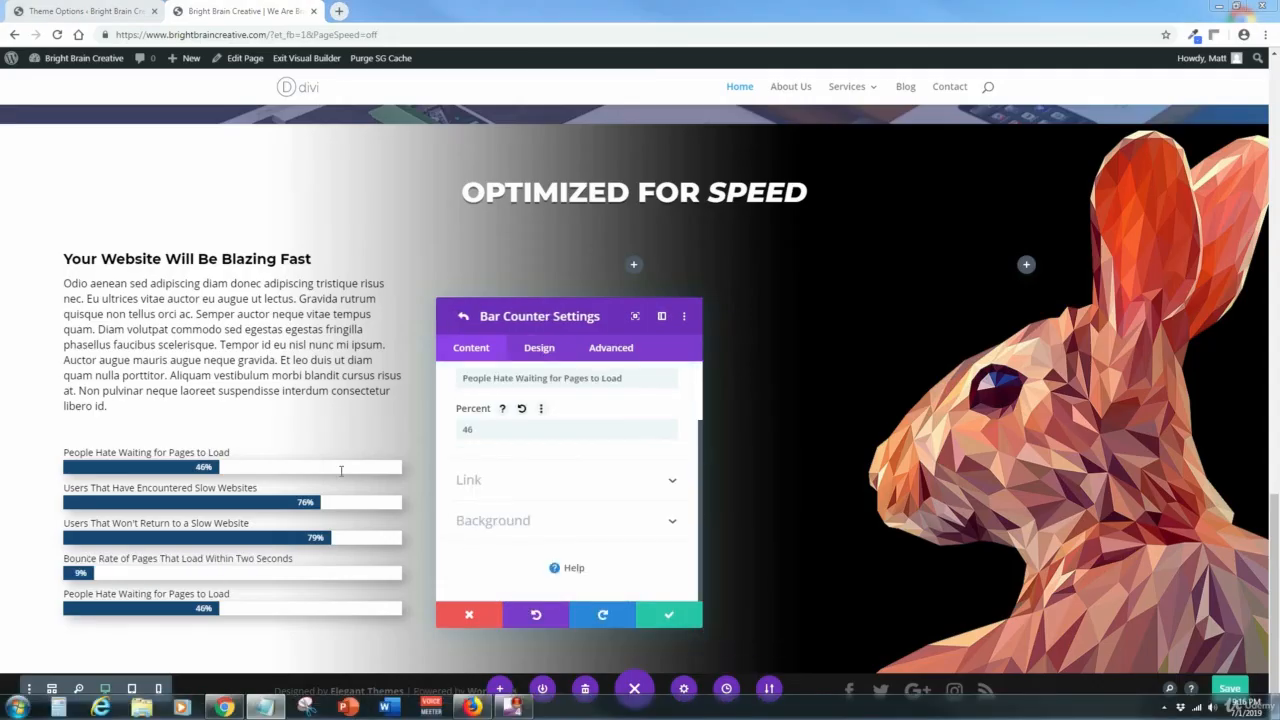
left_click_drag(319, 460, 40, 460)
right_click(50, 461)
left_click(81, 505)
left_click(1218, 7)
Step: Paste the copied text as the fifth bar counter's title, set its percent to 52, and save the Bar Counters module
left_click_drag(626, 379, 462, 379)
right_click(471, 380)
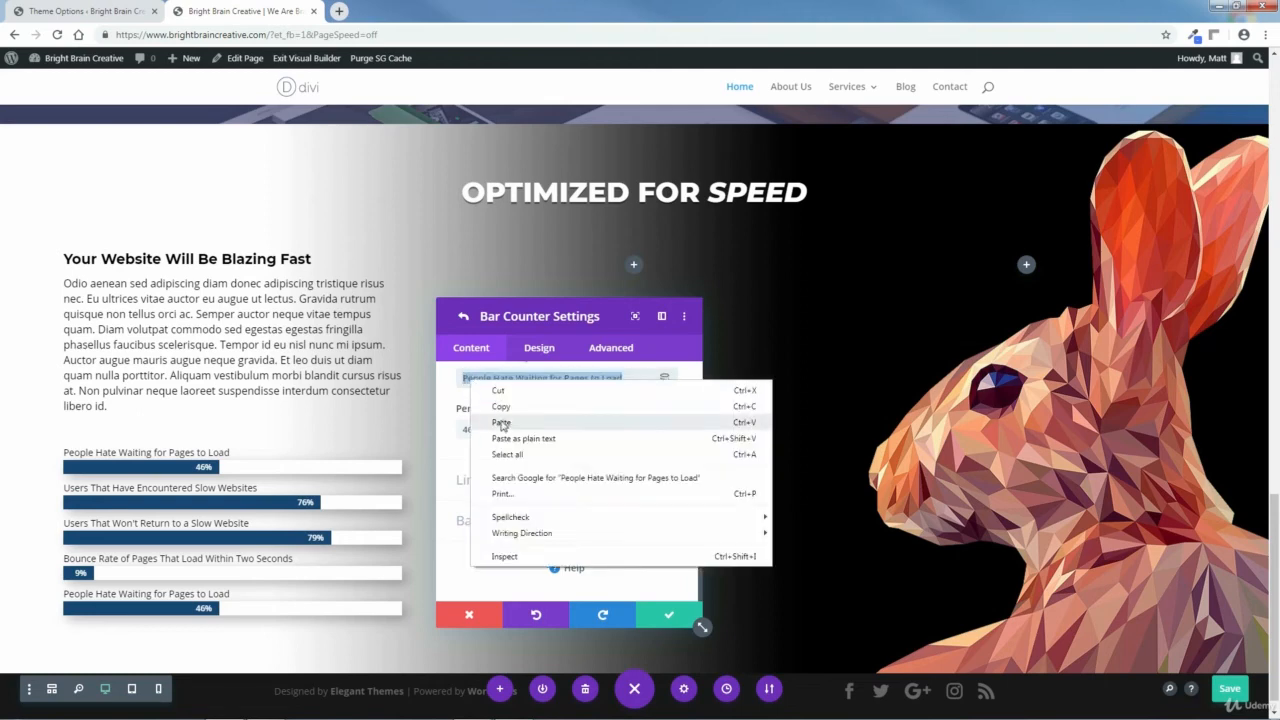
left_click(502, 423)
left_click_drag(463, 428, 480, 427)
type("52")
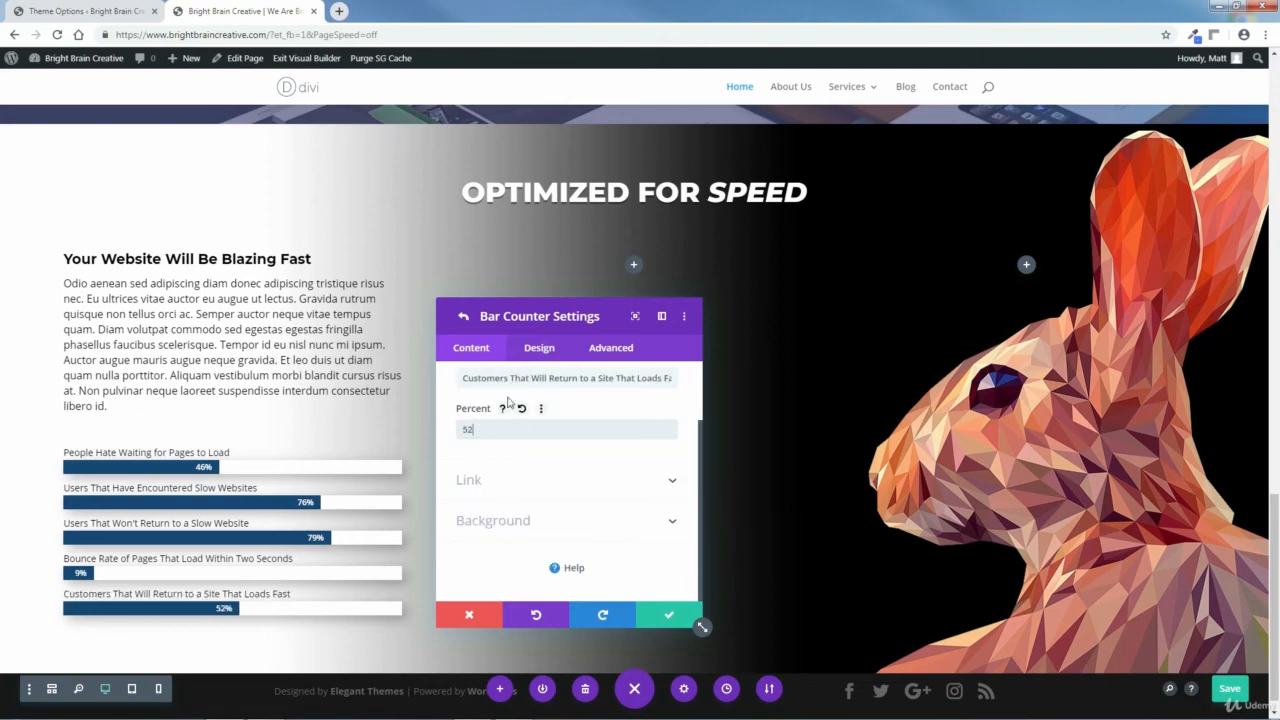
left_click(463, 317)
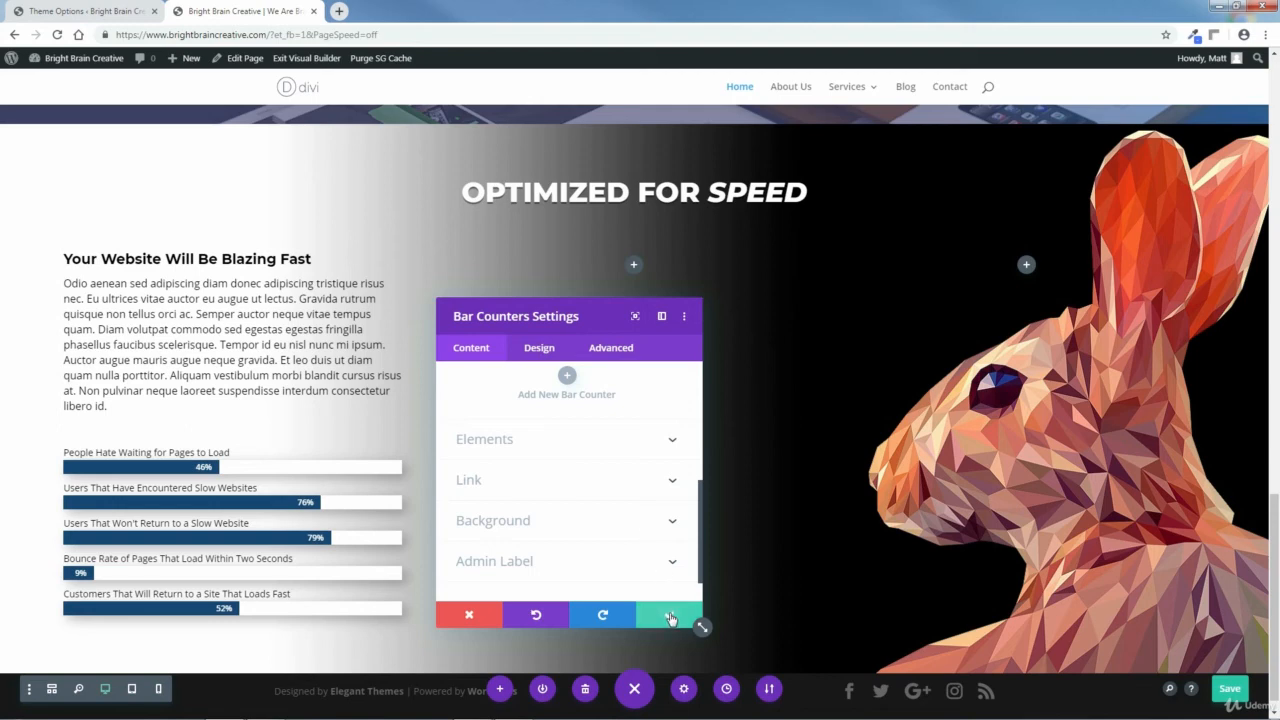
left_click(670, 616)
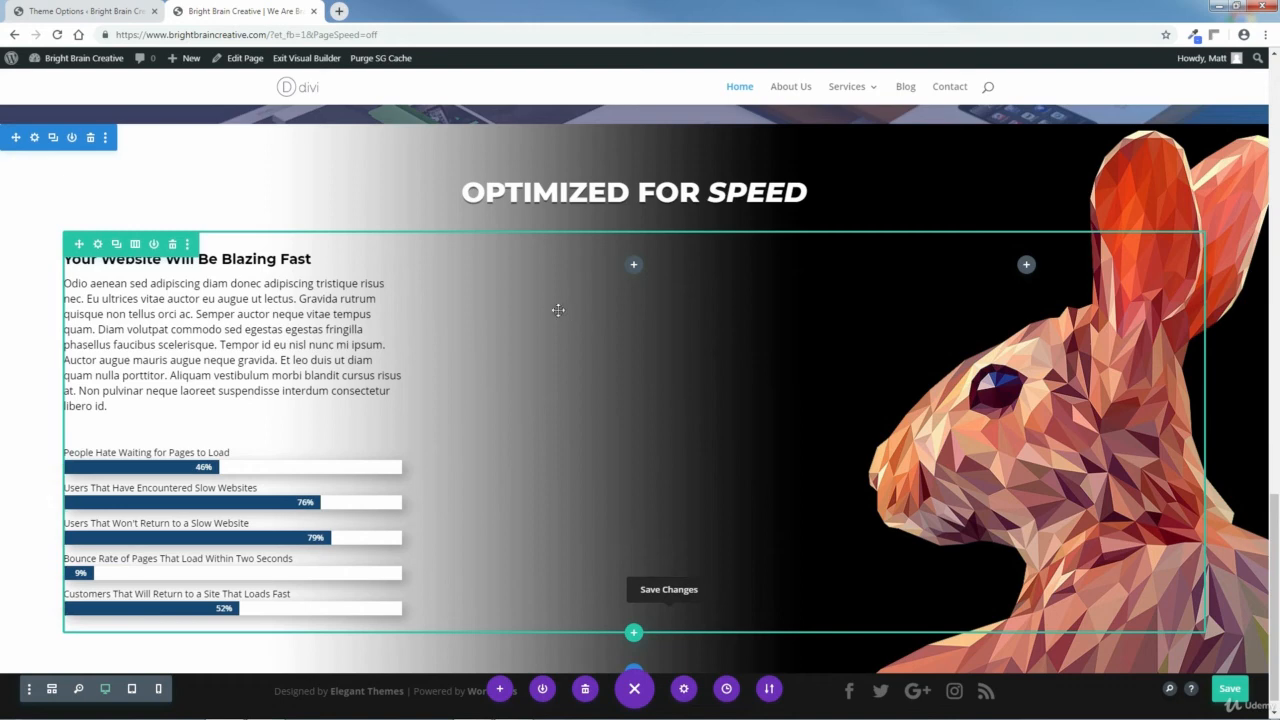
Step: Insert a Circle Counter module in the row's middle column and move its settings window clear of the circle
left_click(634, 266)
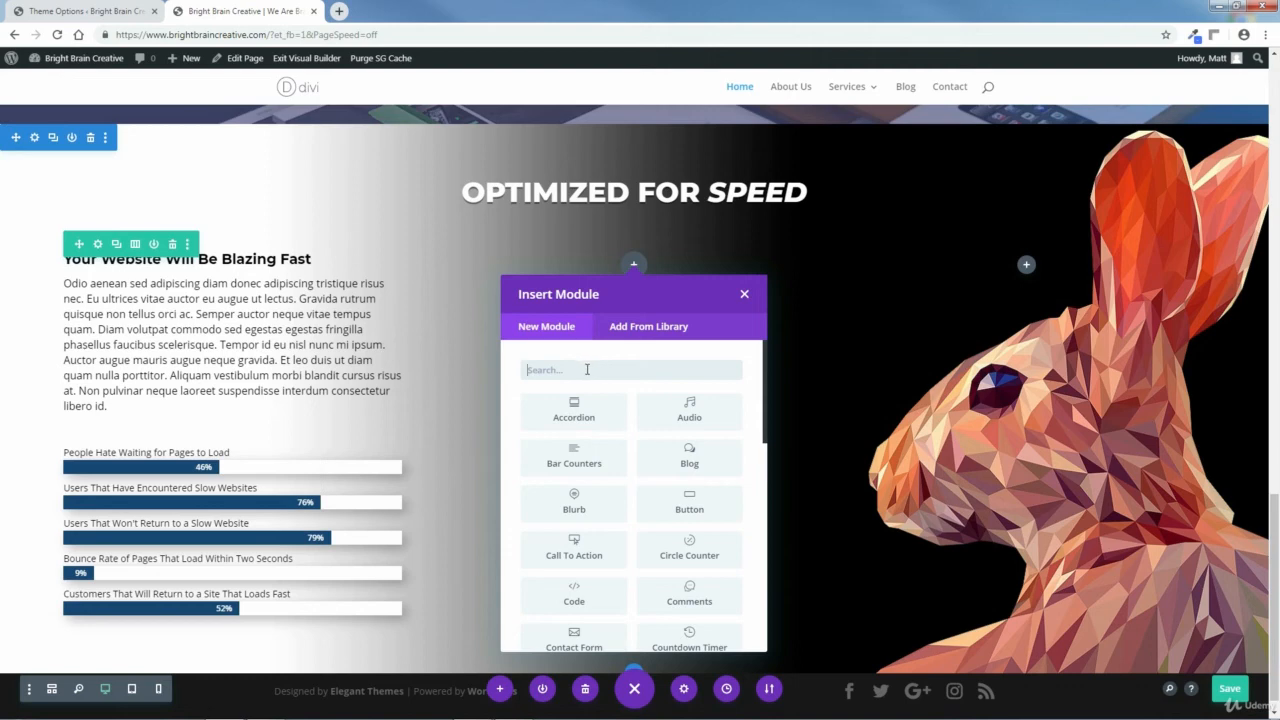
type("cir")
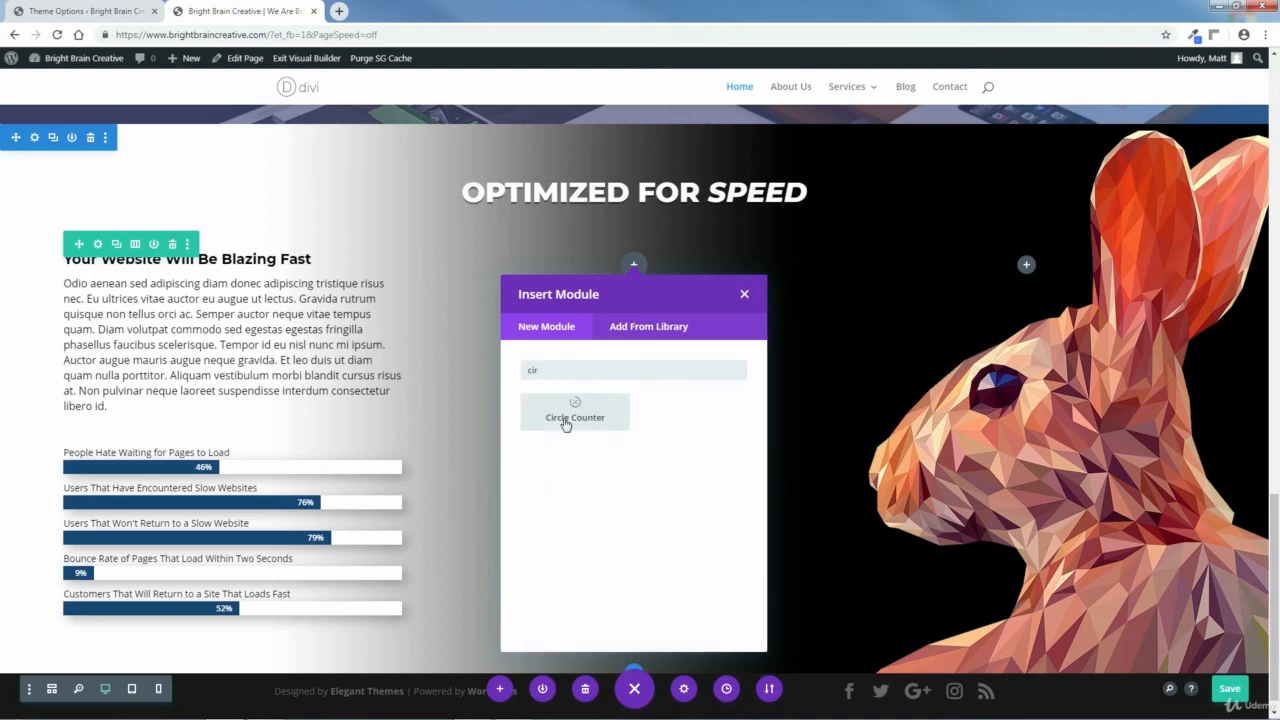
left_click(568, 420)
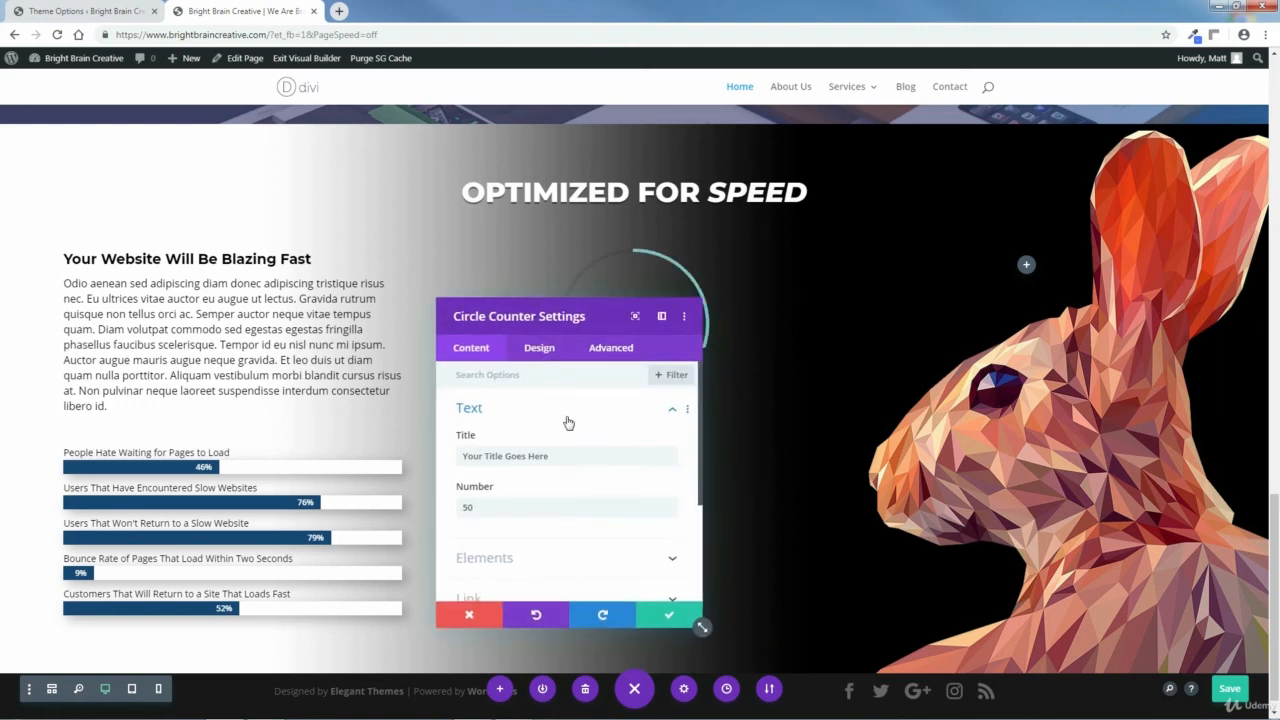
left_click_drag(602, 309, 915, 228)
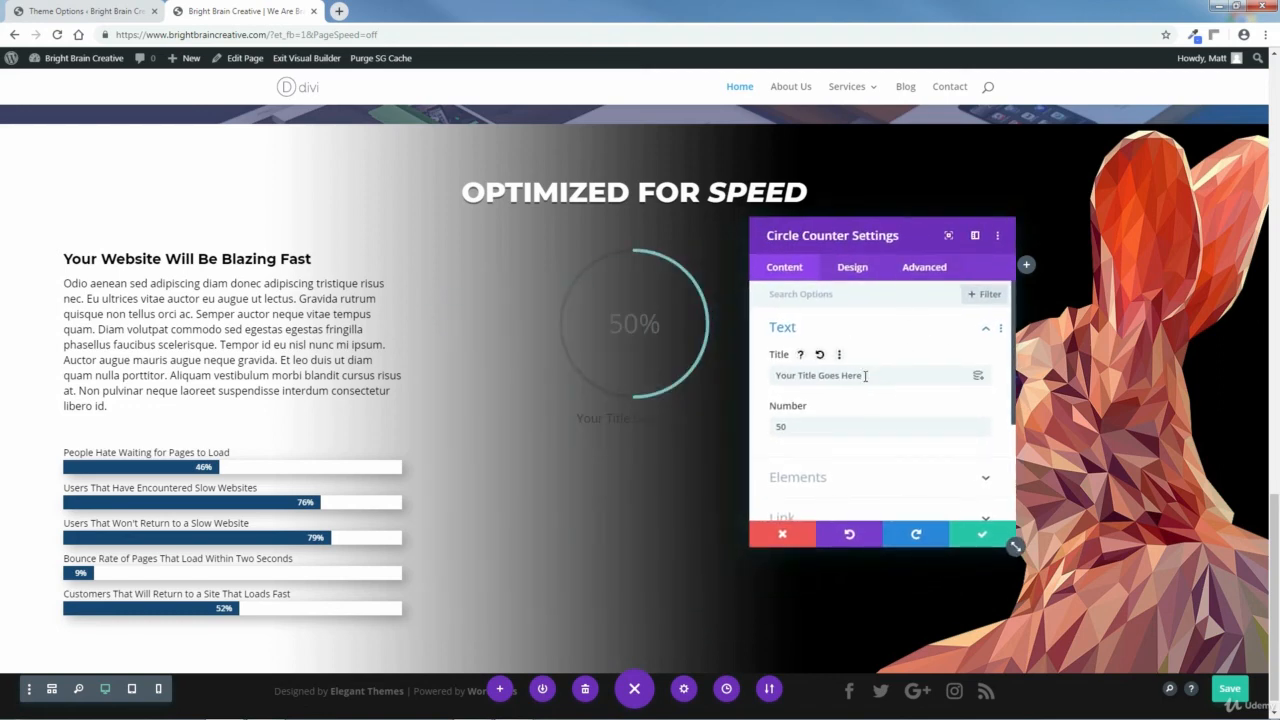
Step: Set the circle counter's title to "Faster Than Other Sites" and its number to 92
left_click_drag(865, 376, 769, 375)
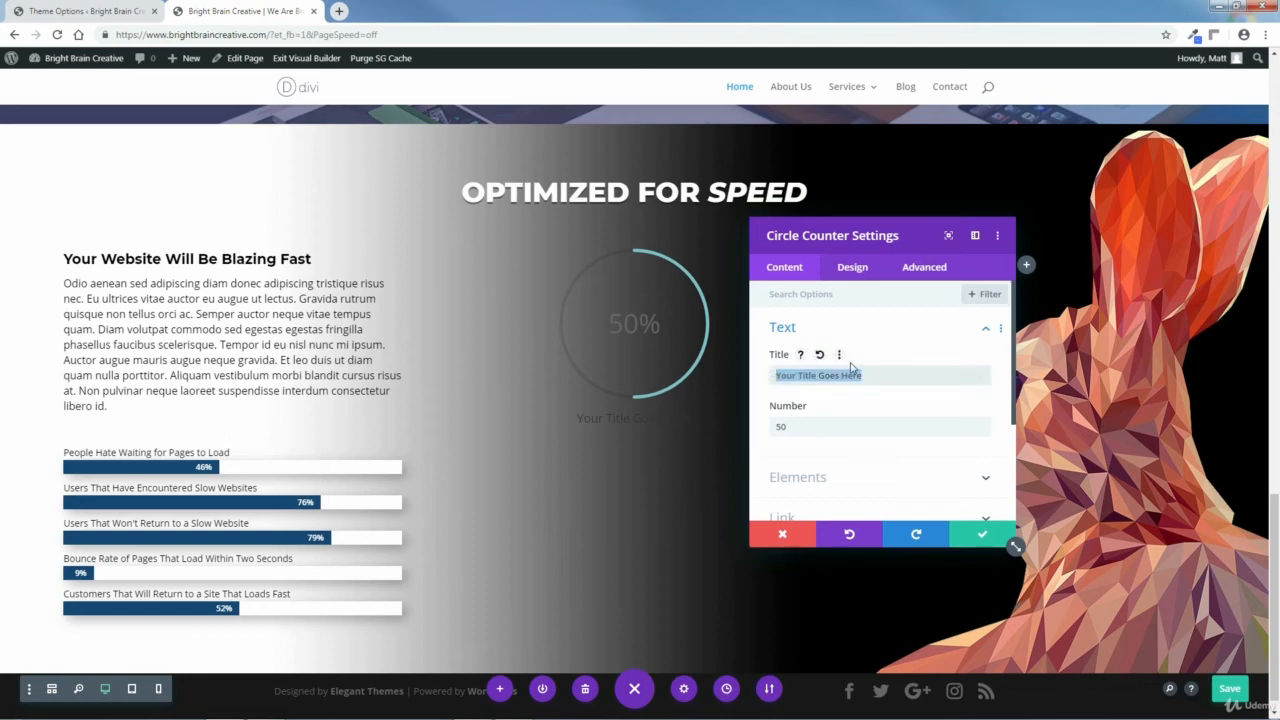
type("Faster Than Other Sites")
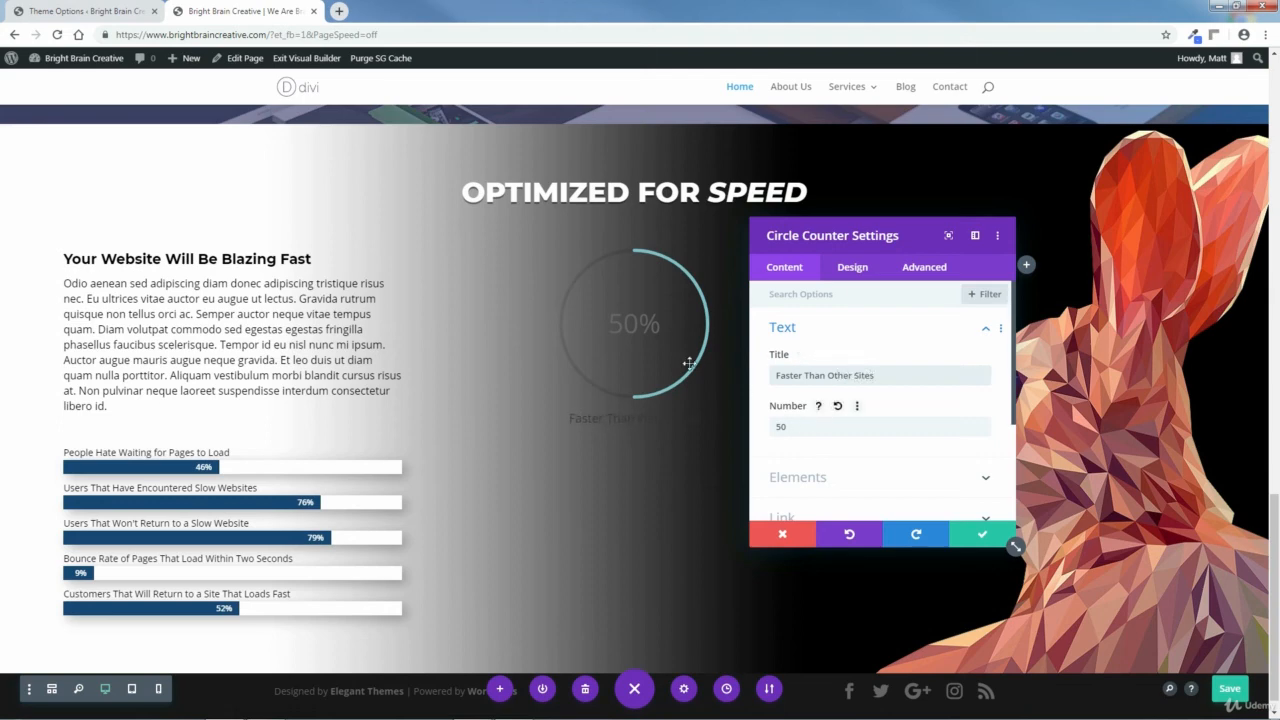
double_click(778, 427)
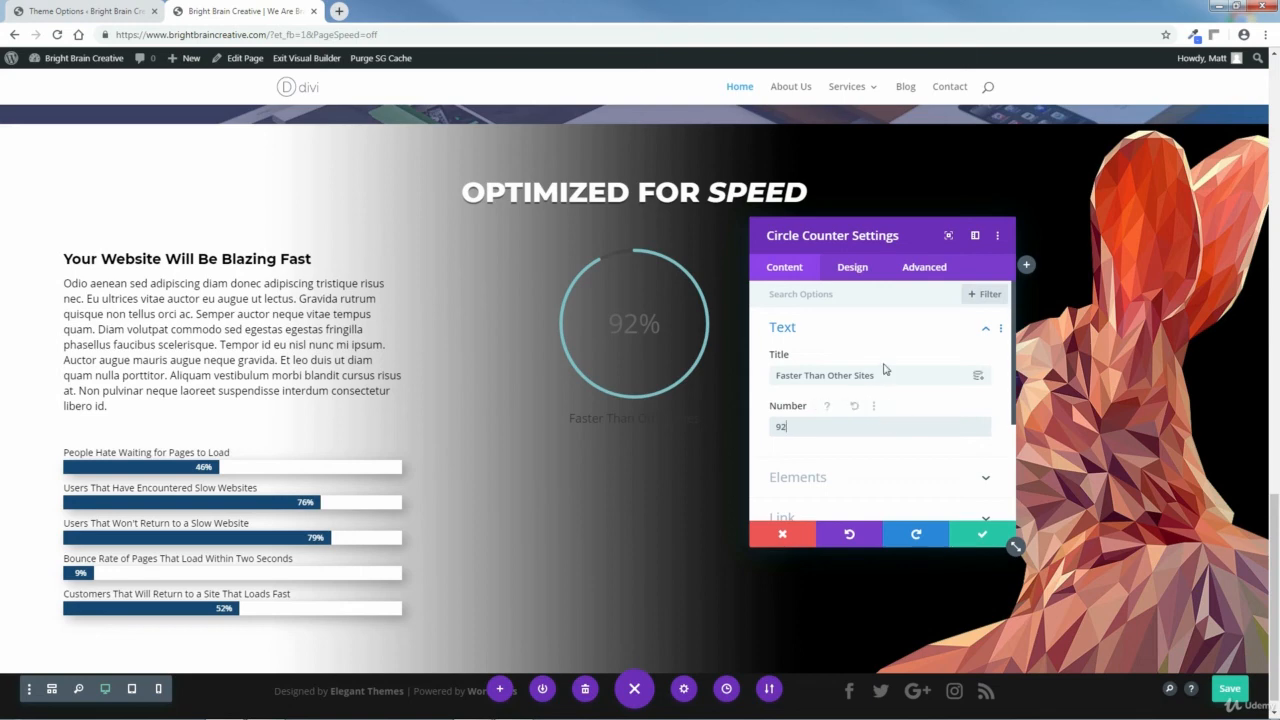
Step: Set the circle counter's circle color to #006703
left_click(855, 270)
left_click(985, 331)
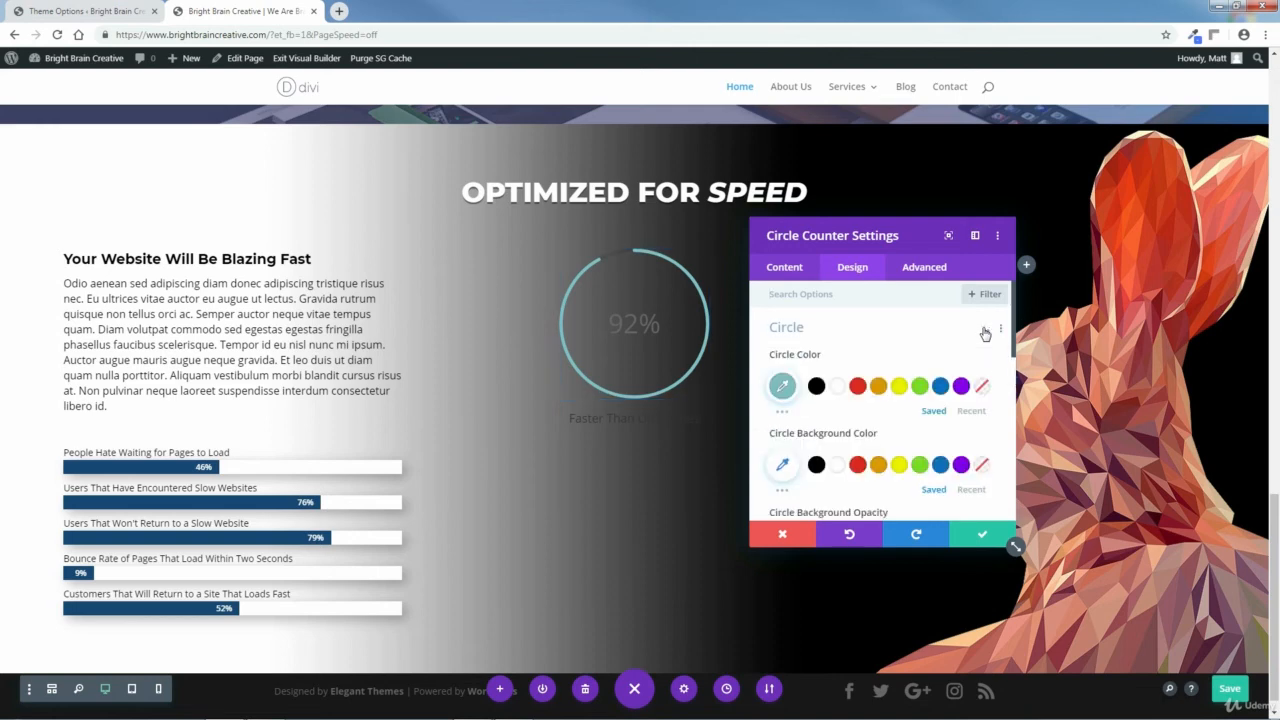
left_click(783, 386)
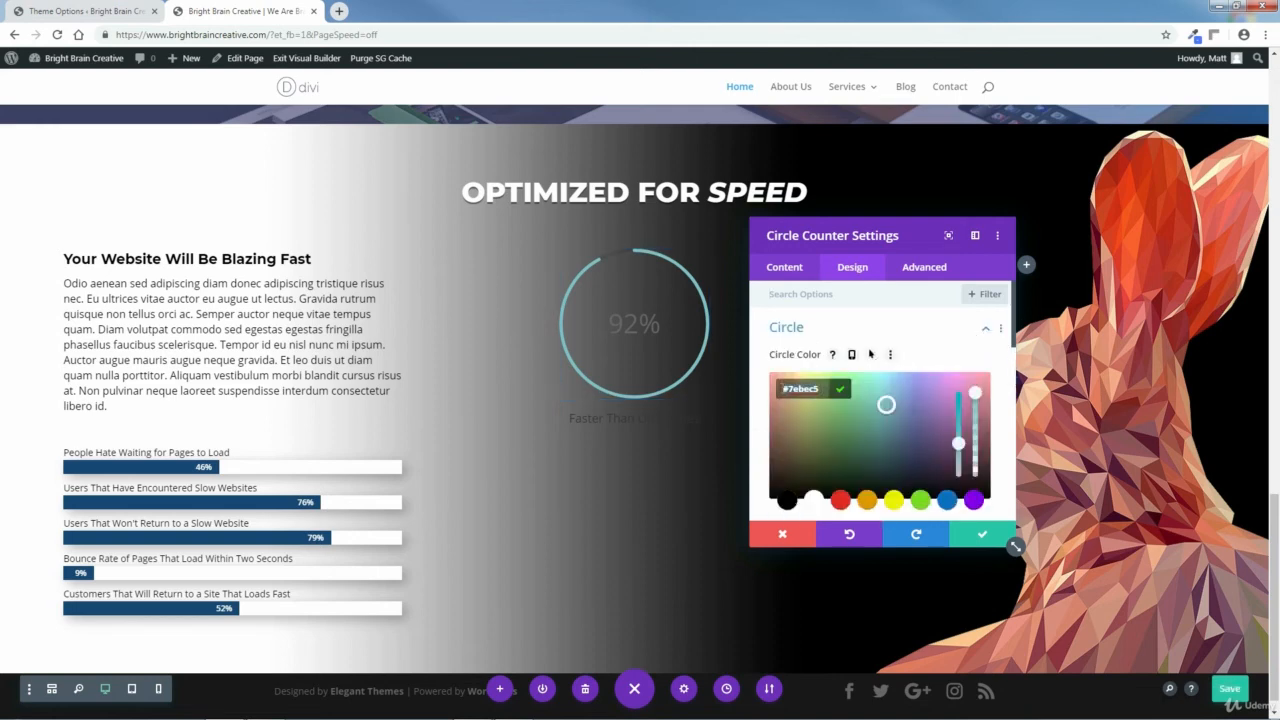
type("00670")
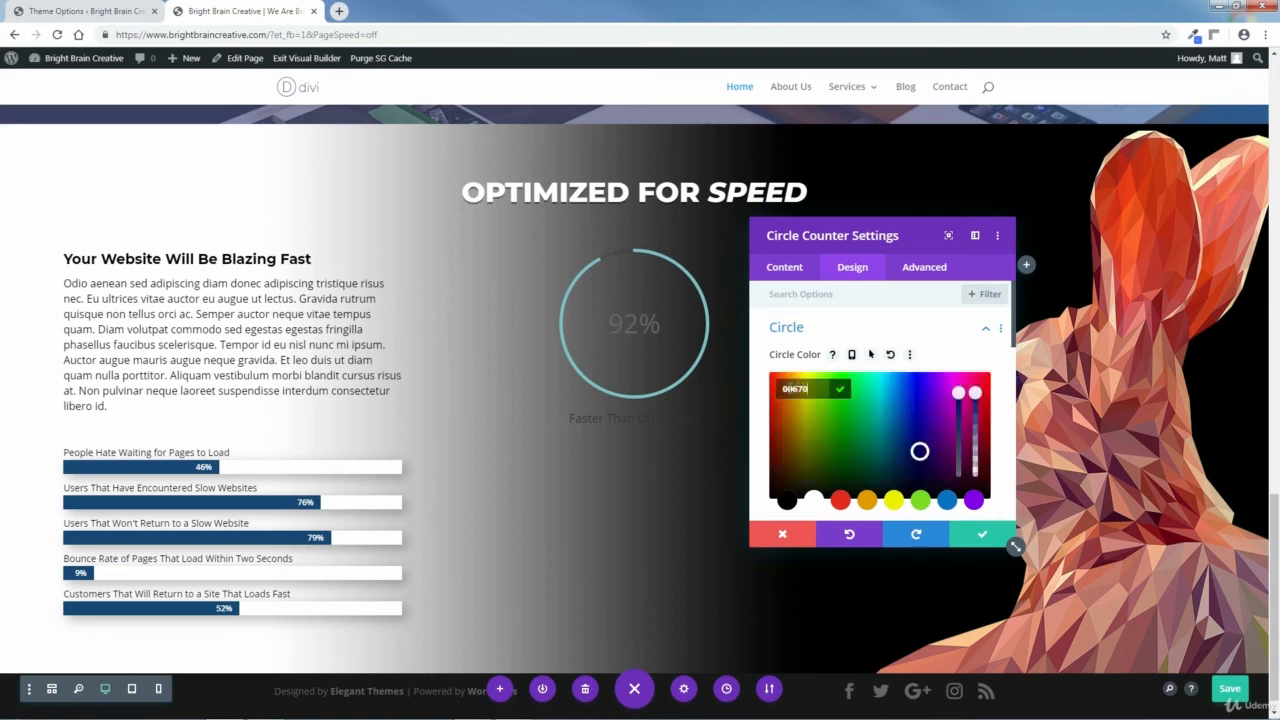
type("3")
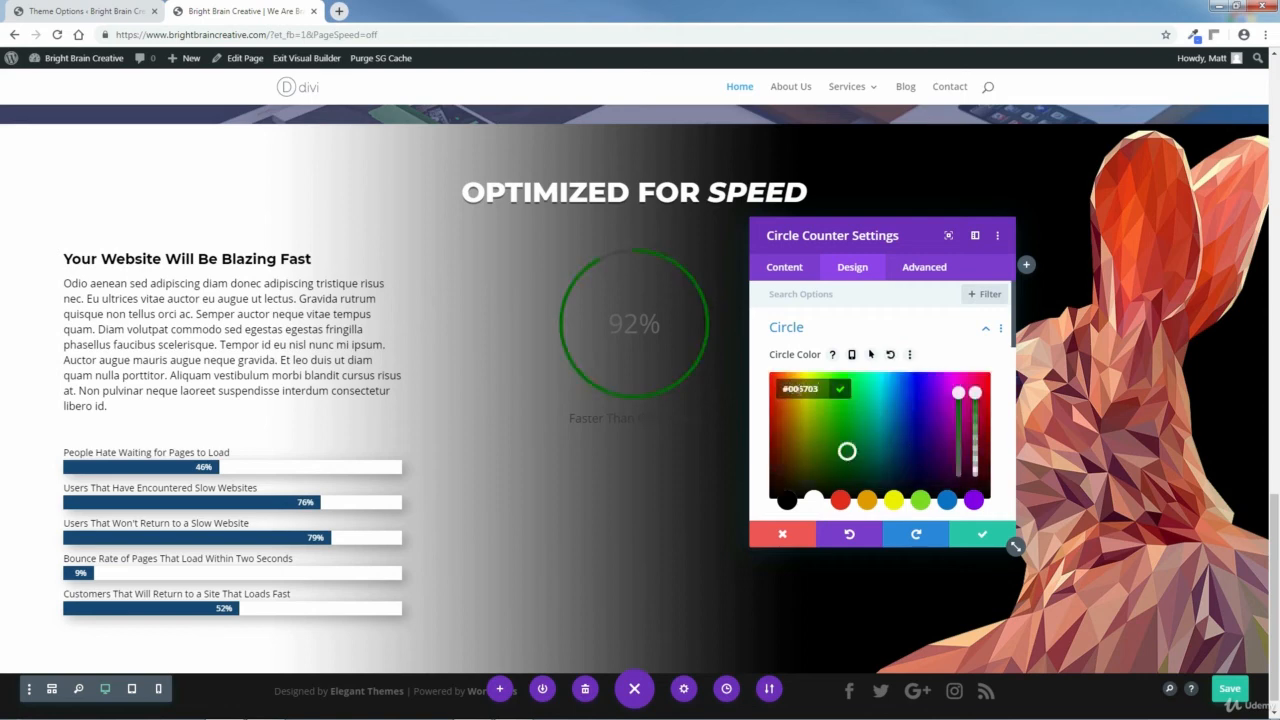
left_click(841, 390)
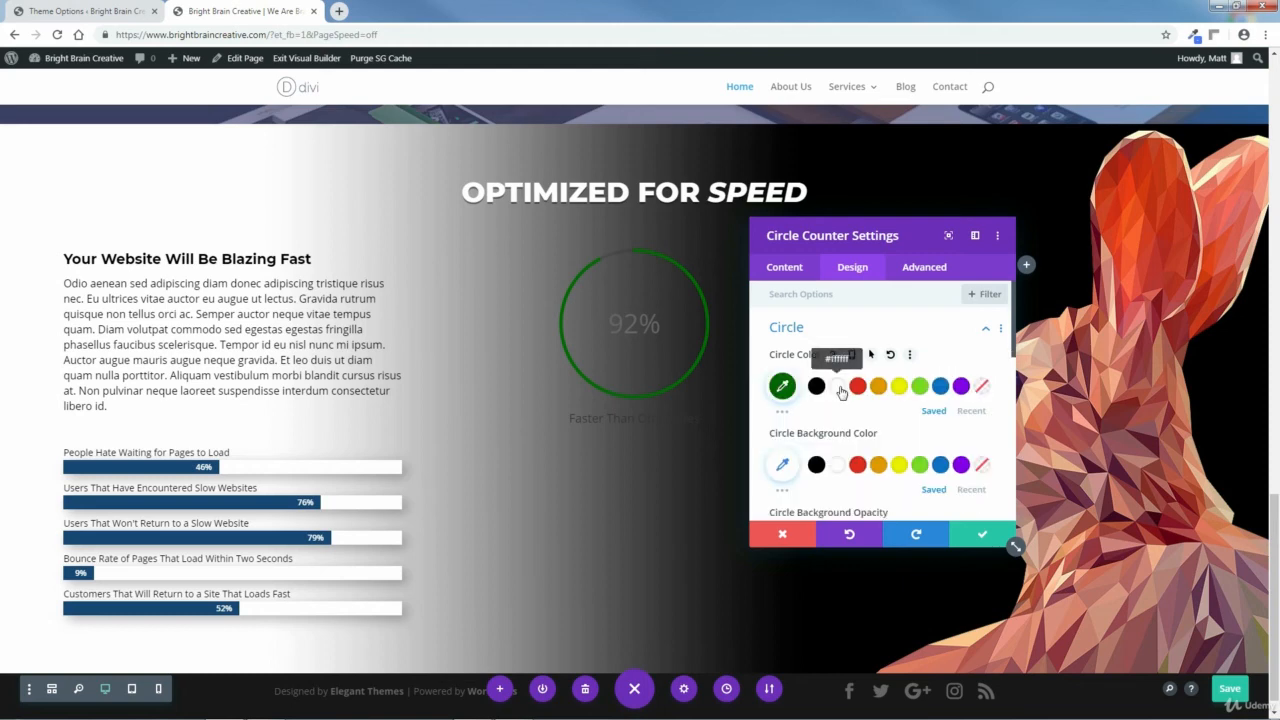
Step: Save the circle counter and sample the green #149B14 from the hero section's Learn More button with the browser color picker
left_click(983, 538)
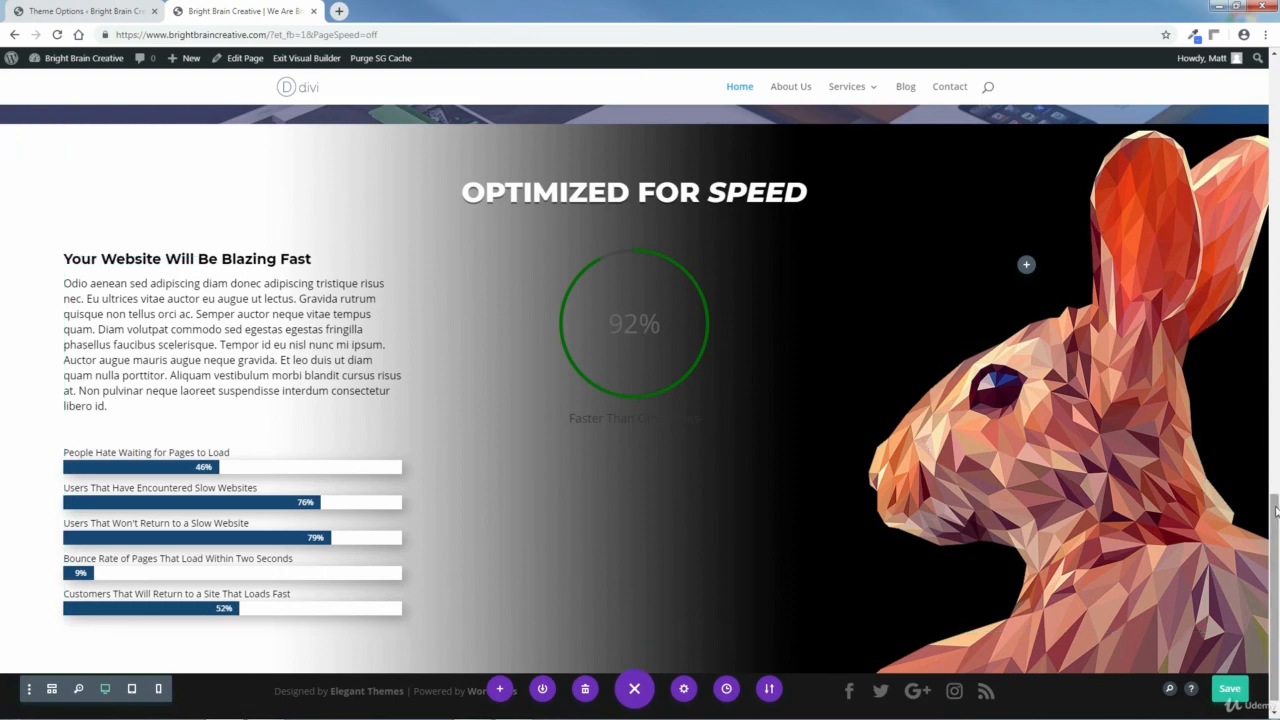
left_click_drag(1275, 512, 1274, 80)
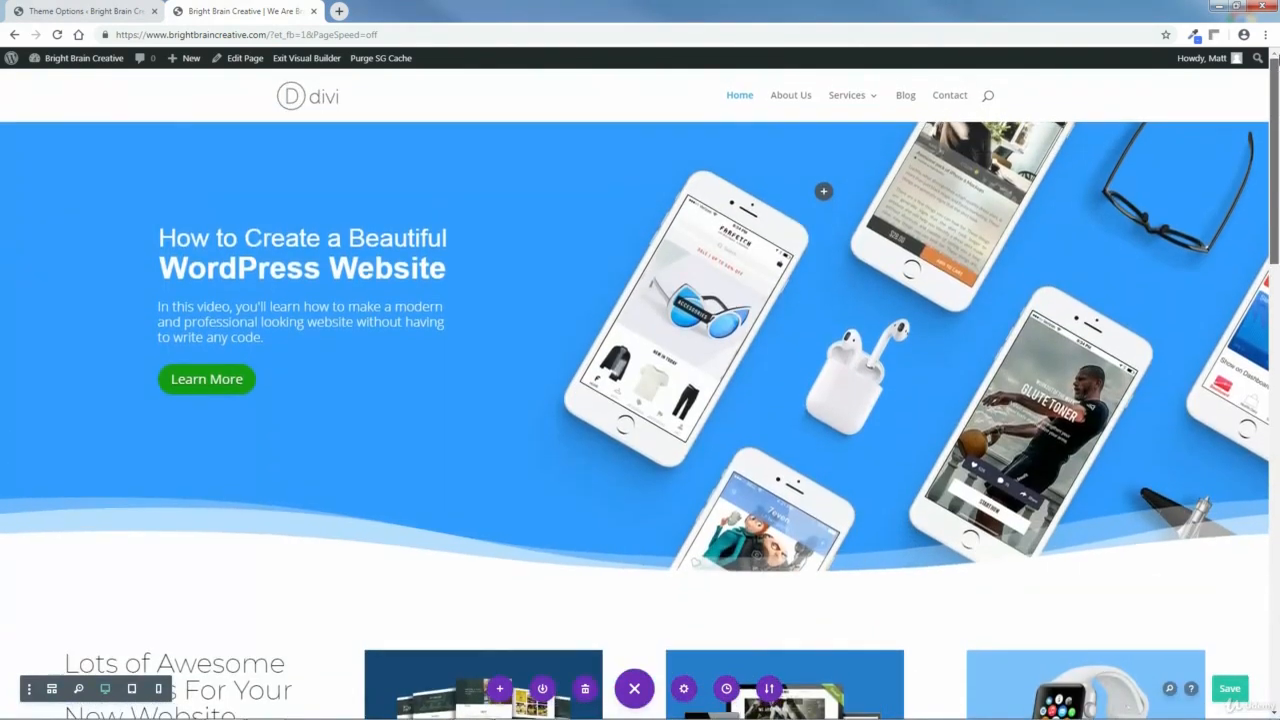
left_click(1196, 40)
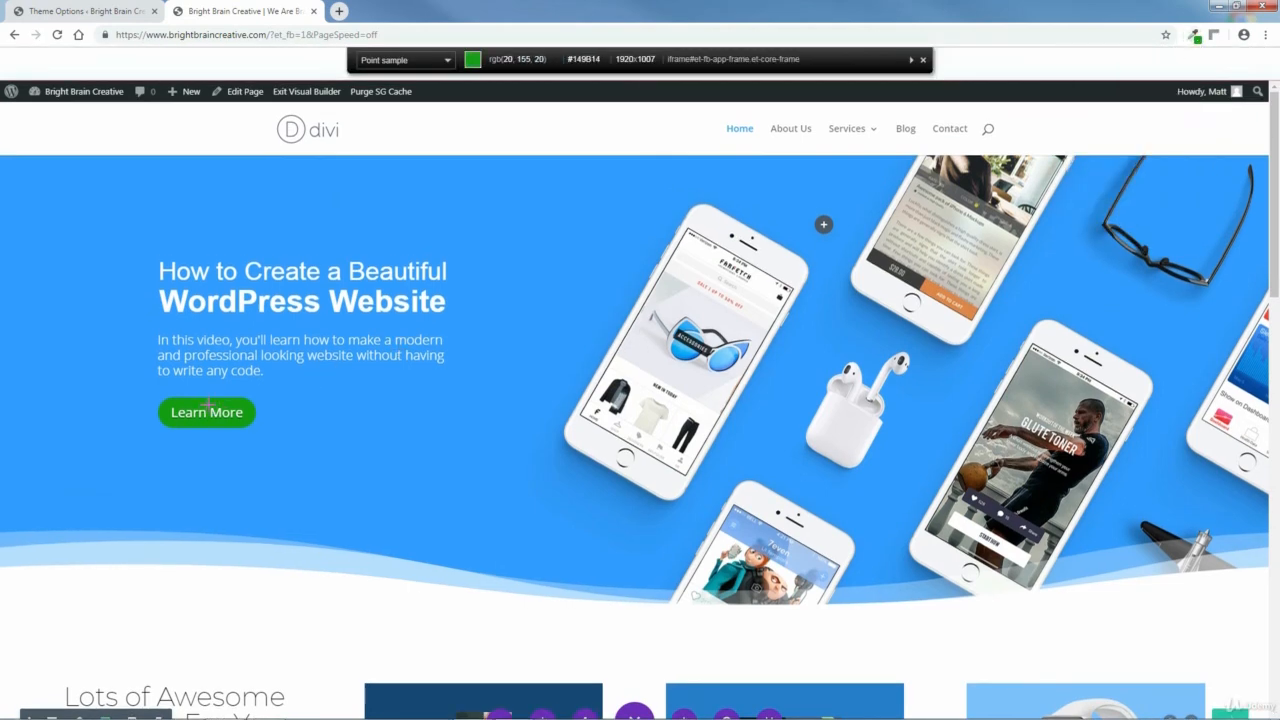
left_click(207, 404)
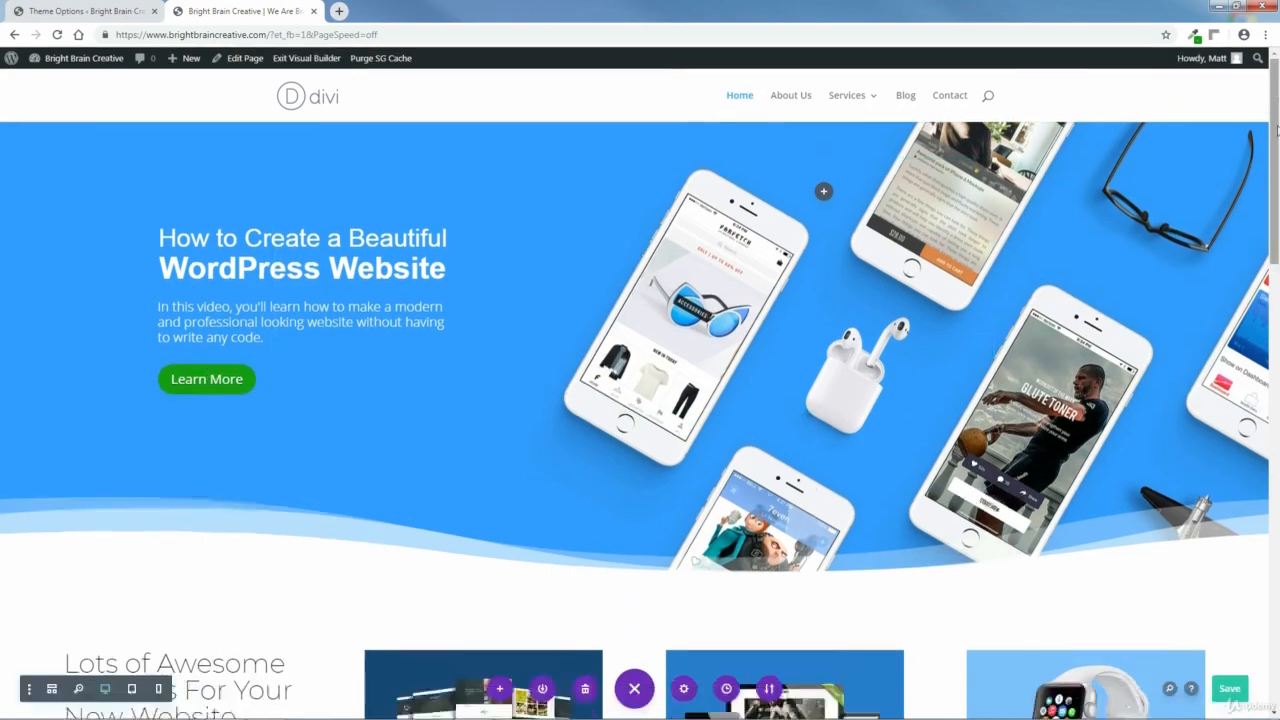
Step: Reopen the circle counter's settings and paste the sampled green #149B14 as its circle color
left_click_drag(1277, 131, 1275, 559)
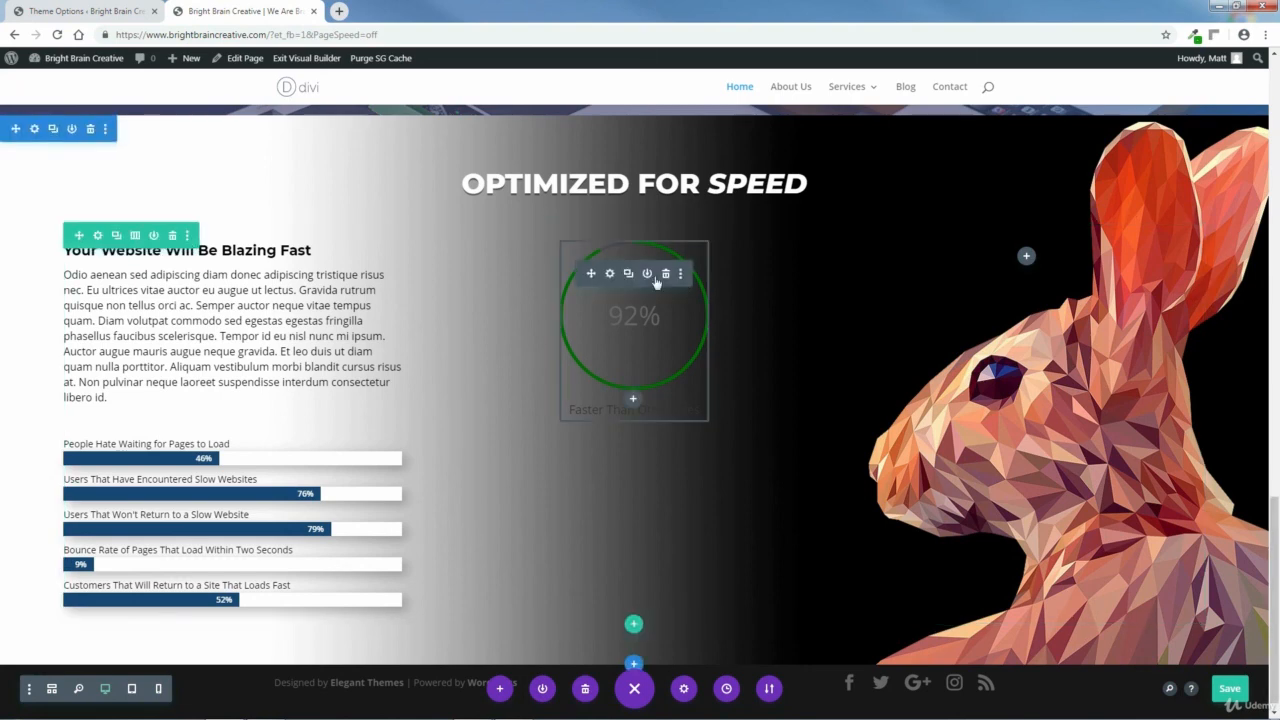
left_click(610, 274)
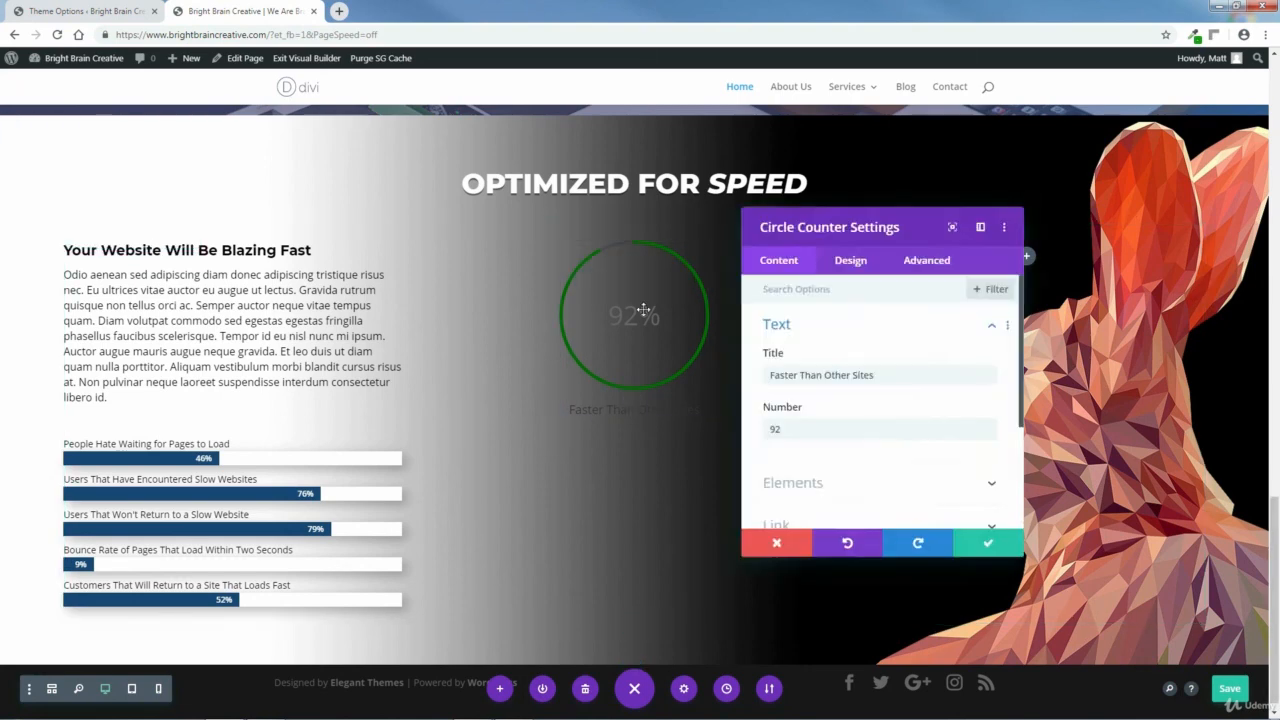
left_click(848, 270)
left_click(792, 329)
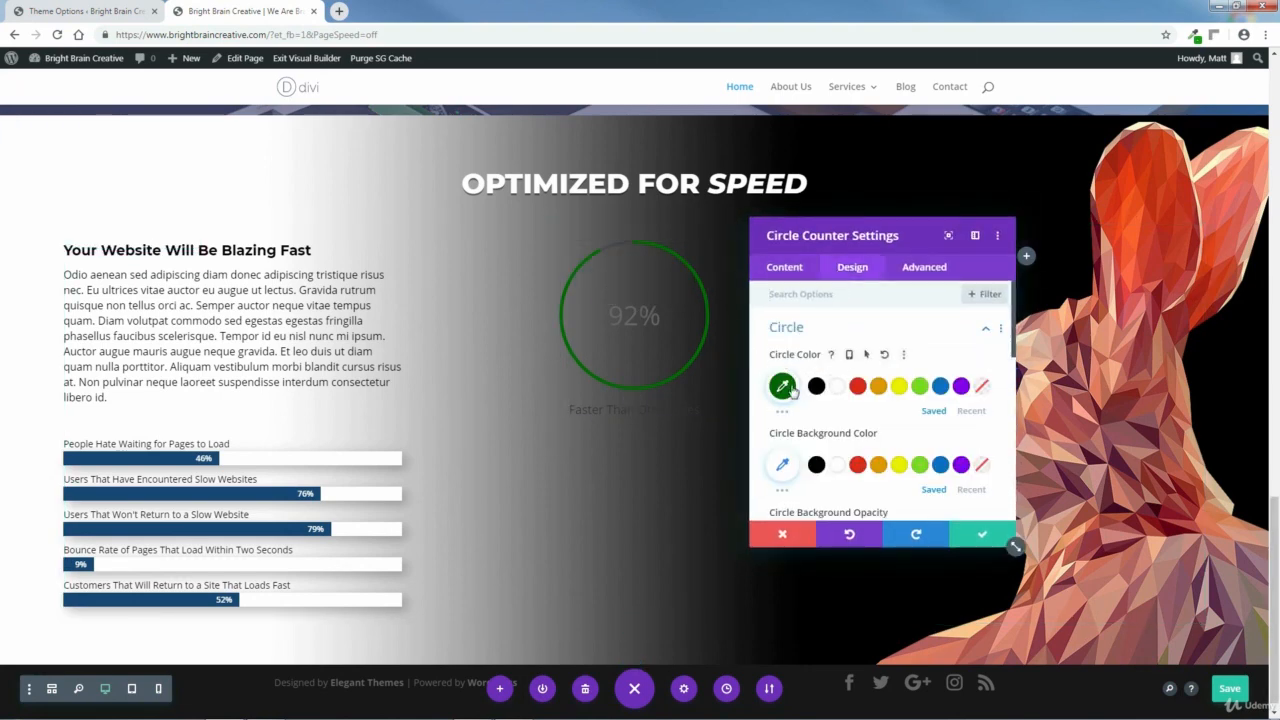
left_click(790, 389)
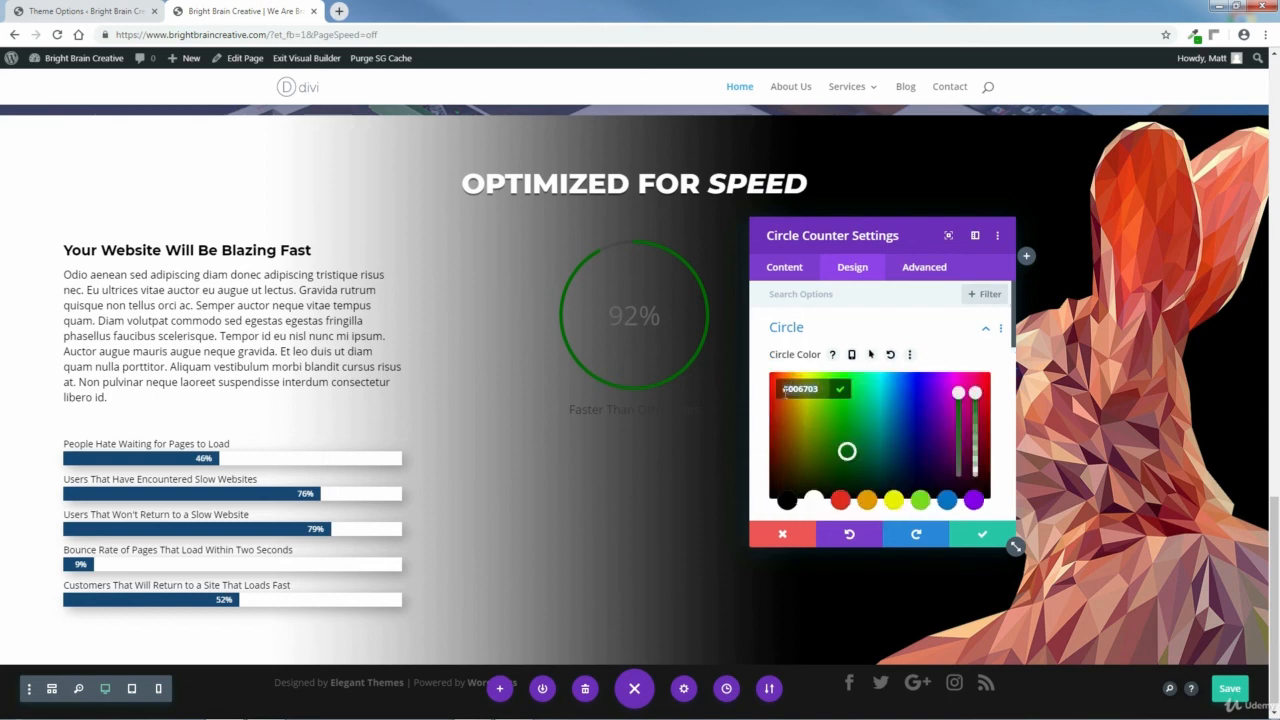
right_click(790, 389)
left_click(825, 434)
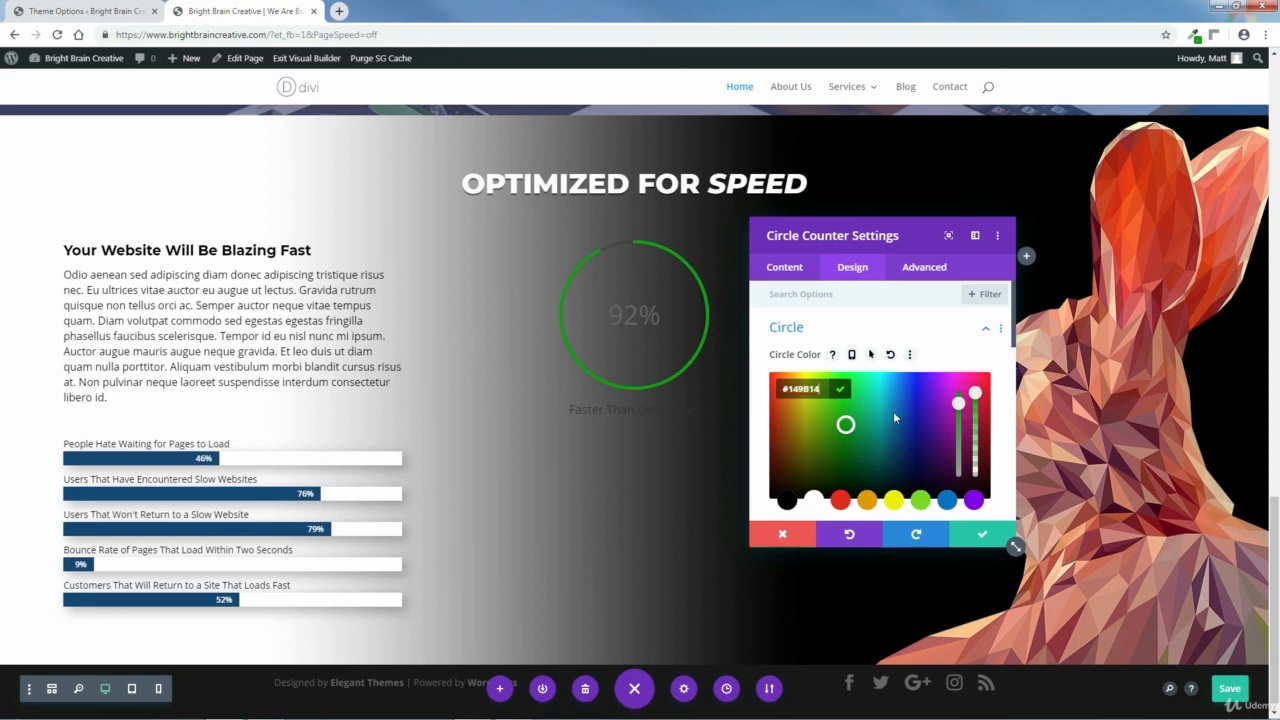
left_click(841, 392)
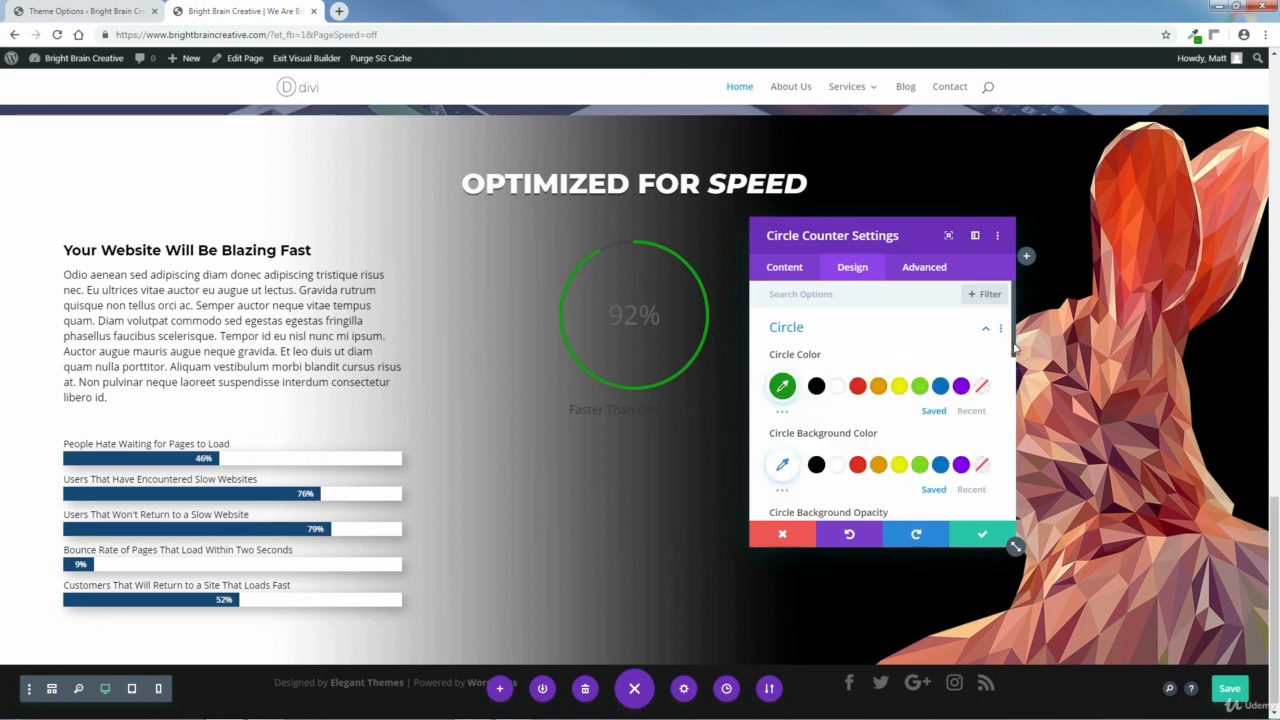
Step: Set the circle counter's title text color to white
scroll(1014, 347, "down", 2)
scroll(1018, 330, "up", 2)
left_click(985, 329)
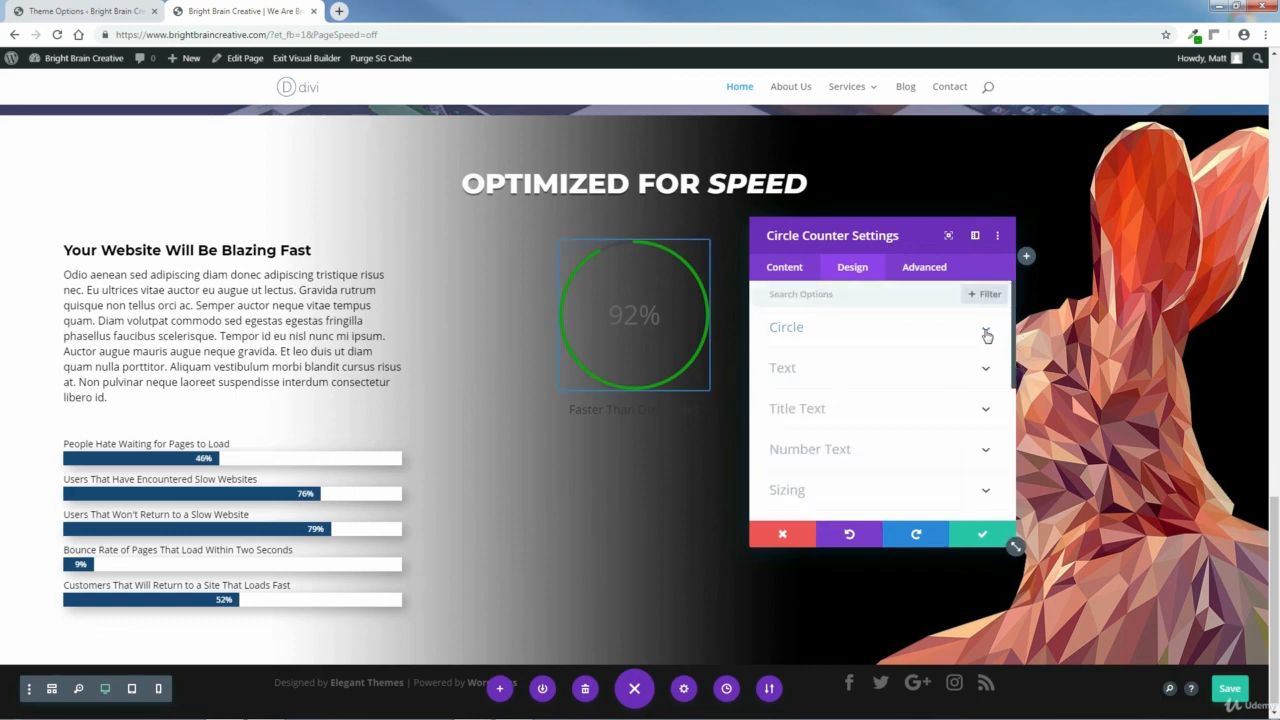
left_click(986, 409)
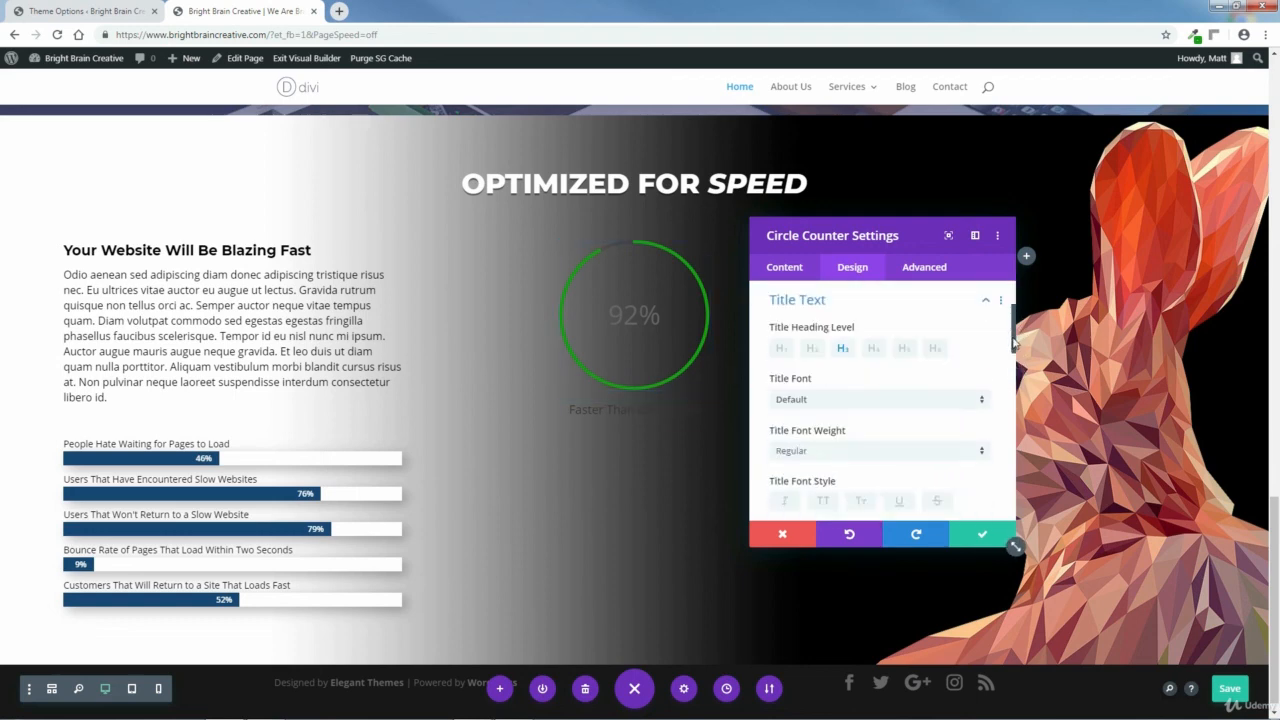
scroll(848, 426, "down", 4)
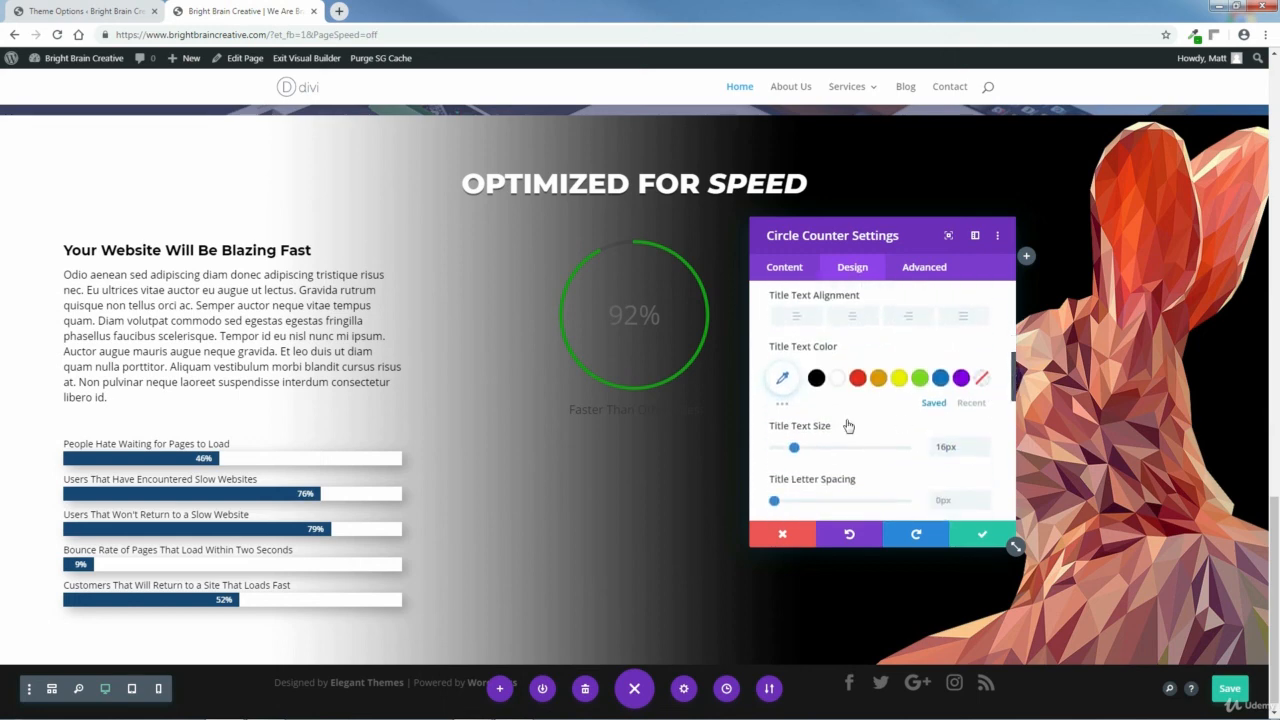
left_click(837, 378)
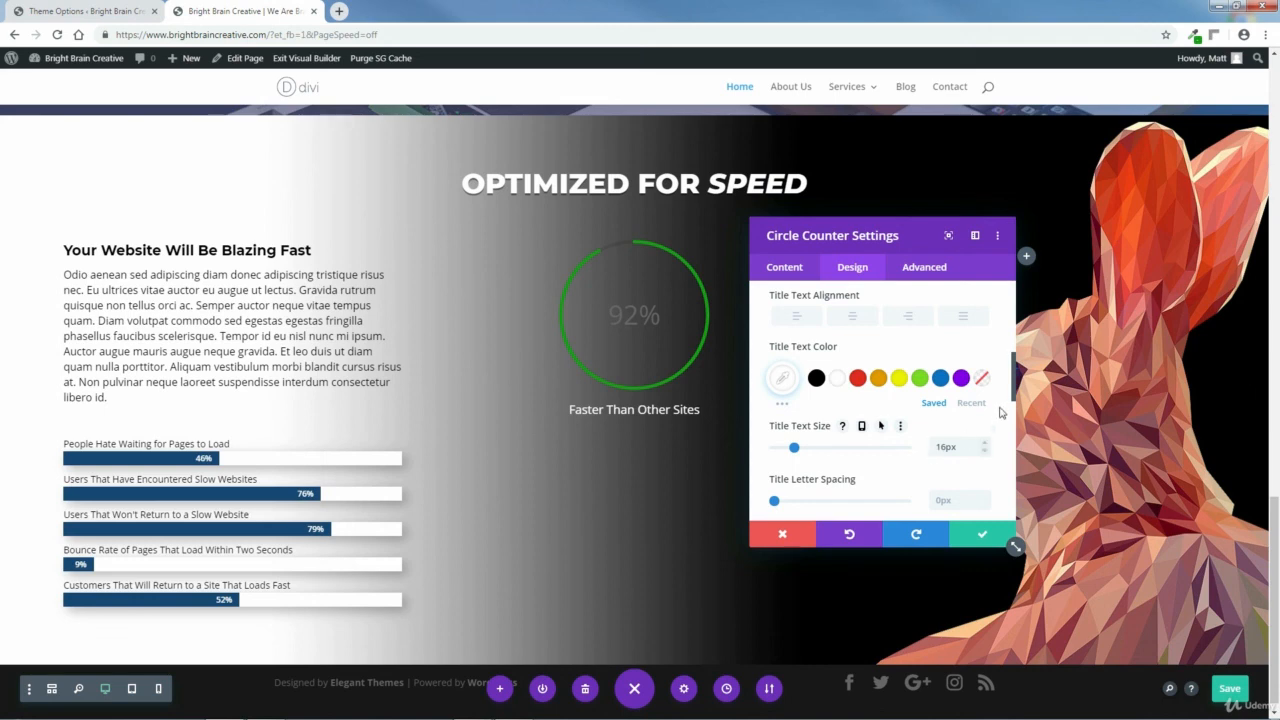
scroll(1015, 383, "down", 3)
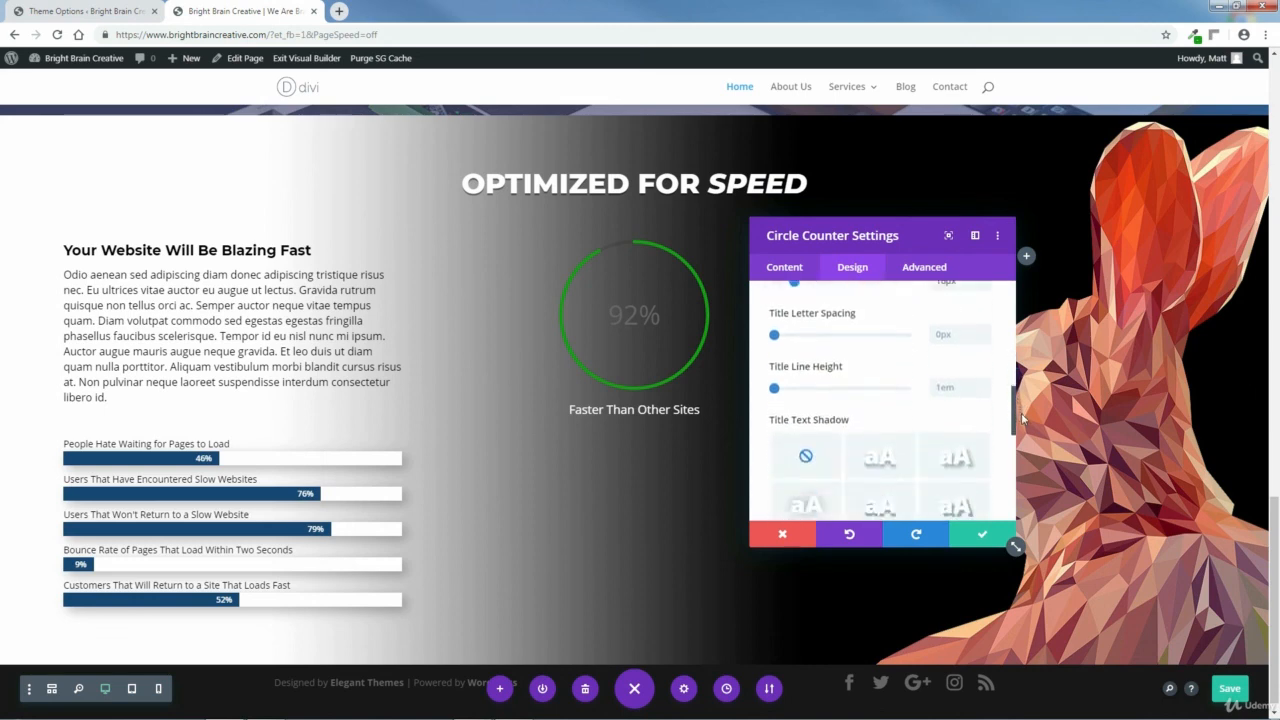
left_click_drag(1019, 410, 1017, 391)
scroll(1017, 391, "up", 5)
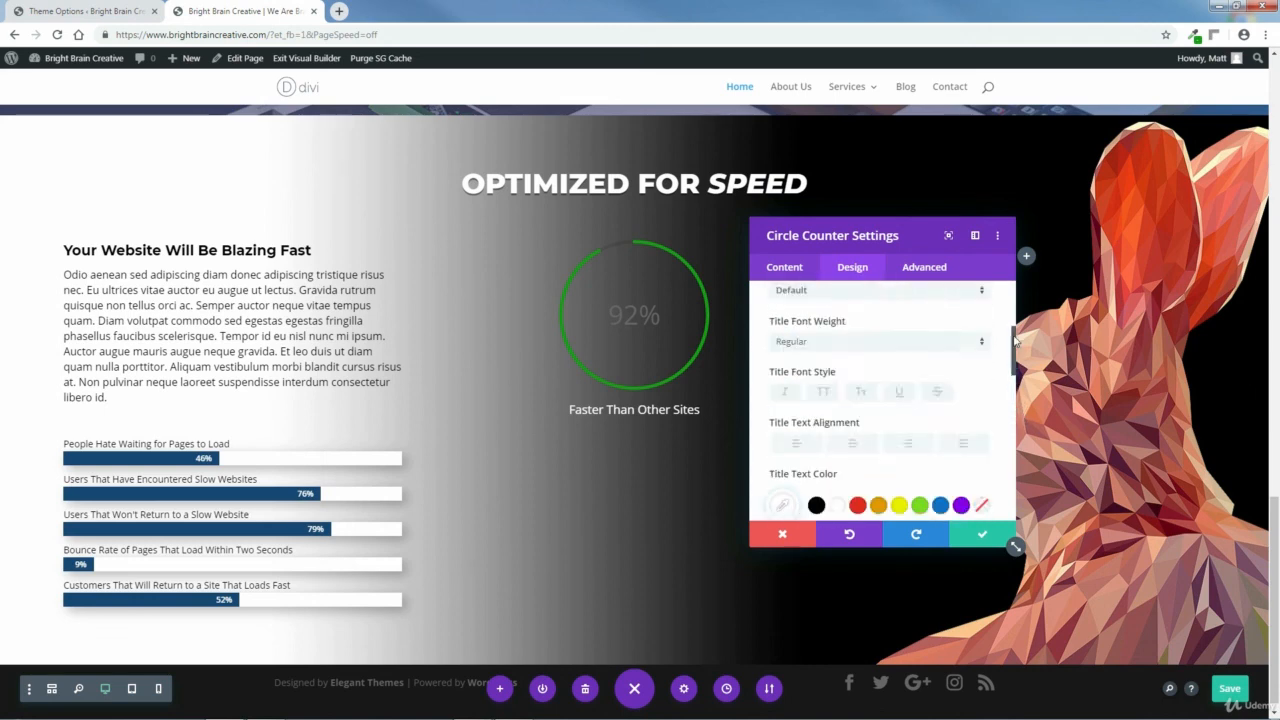
Step: Set the circle counter's number text color to white and save the module
left_click(986, 392)
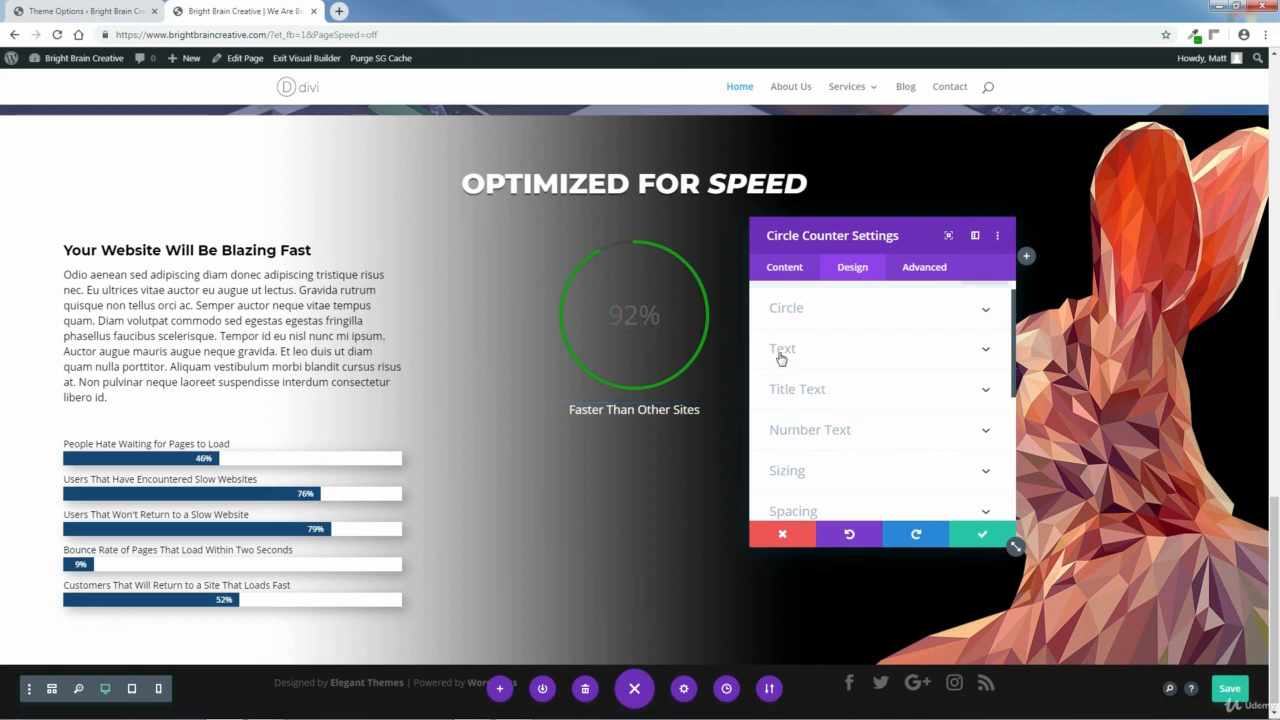
left_click(797, 432)
scroll(843, 344, "down", 3)
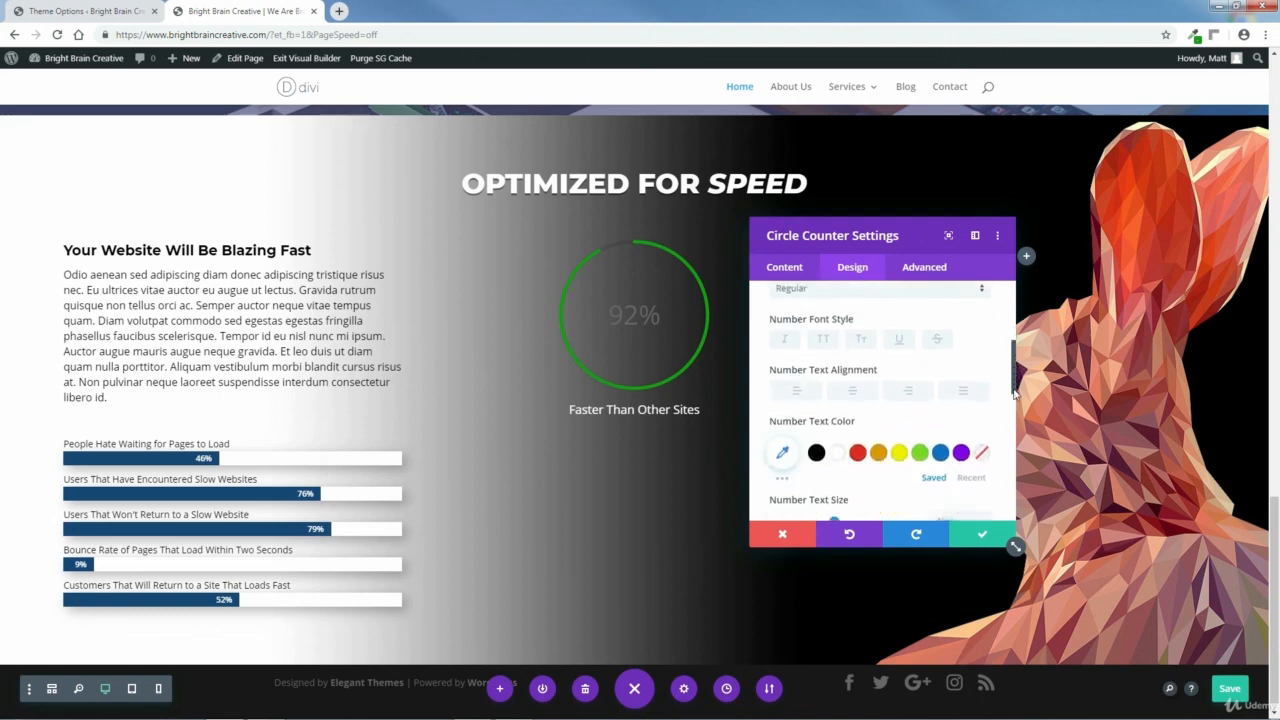
left_click(841, 340)
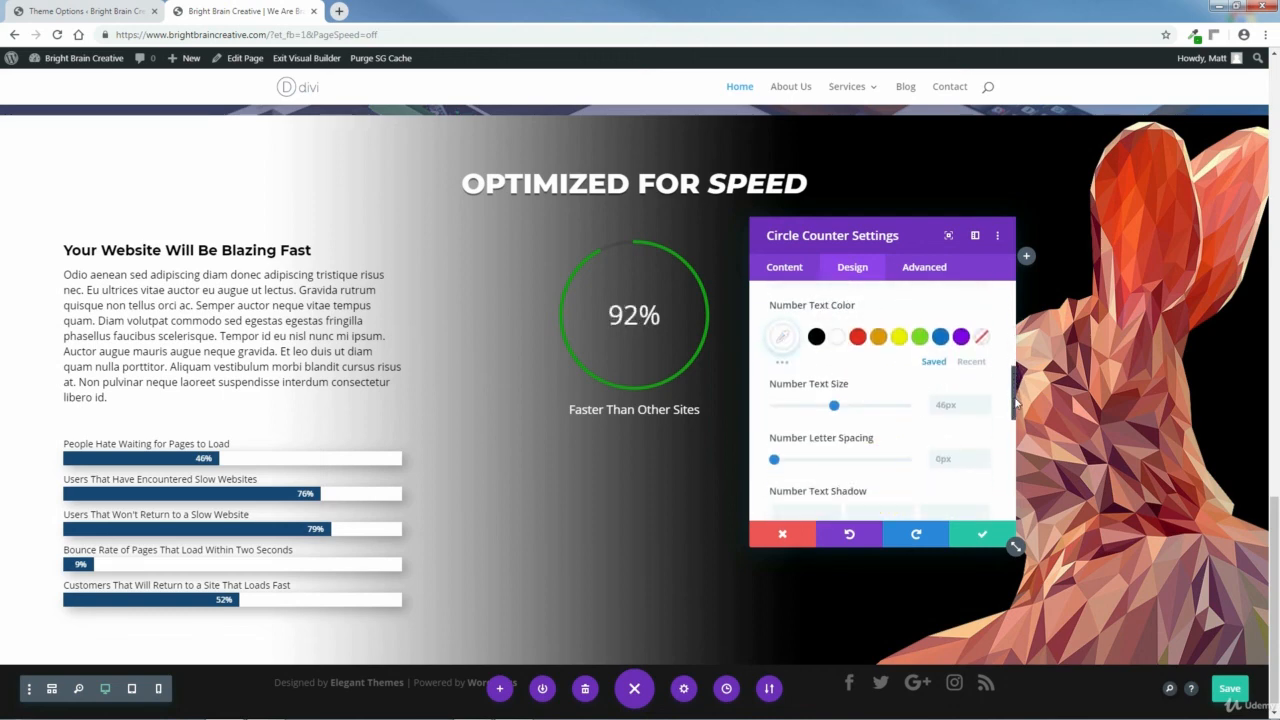
left_click_drag(1016, 402, 1016, 378)
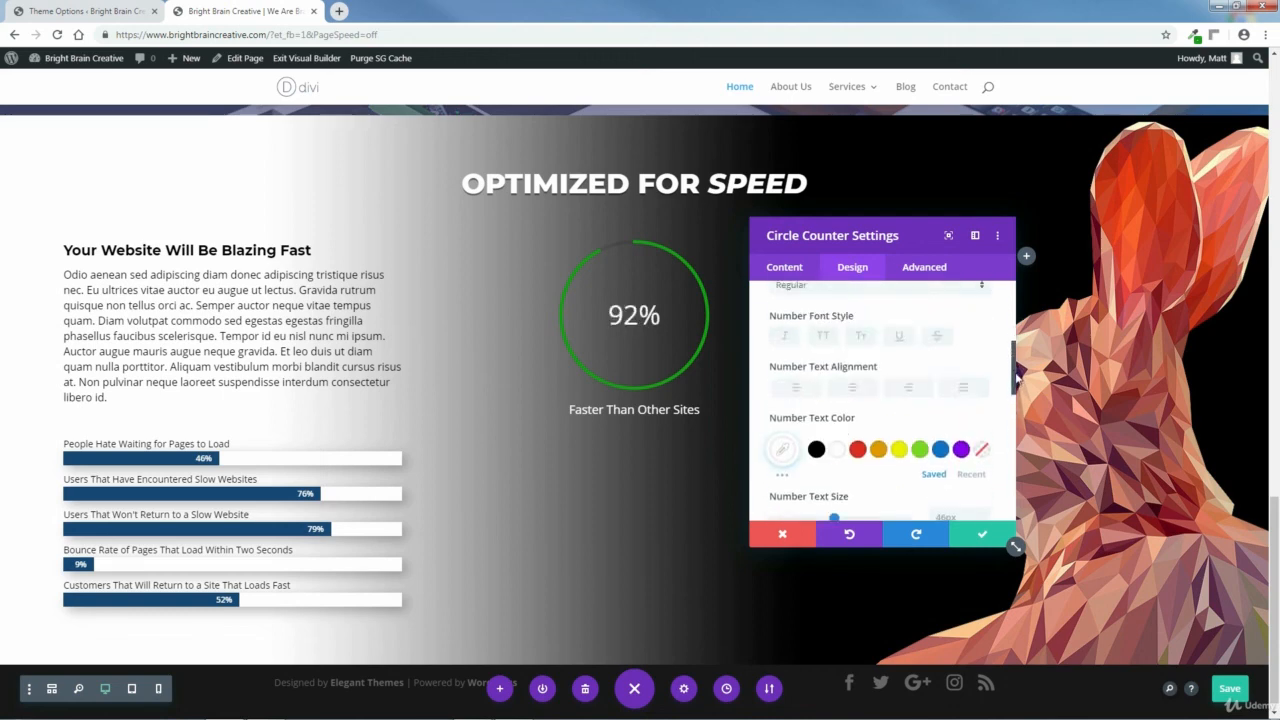
left_click(981, 538)
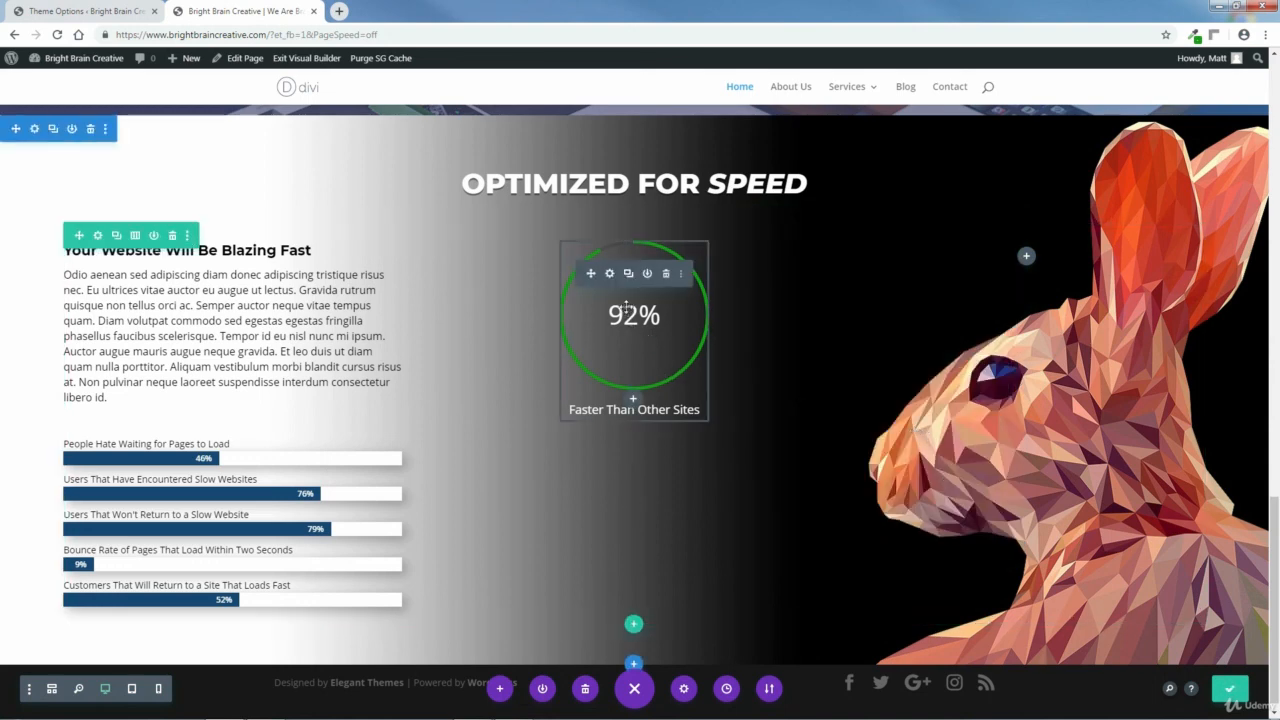
Step: Duplicate the circle counter and give the copy the title "Average Bounce Rate" and number 36, saving its settings
left_click(629, 274)
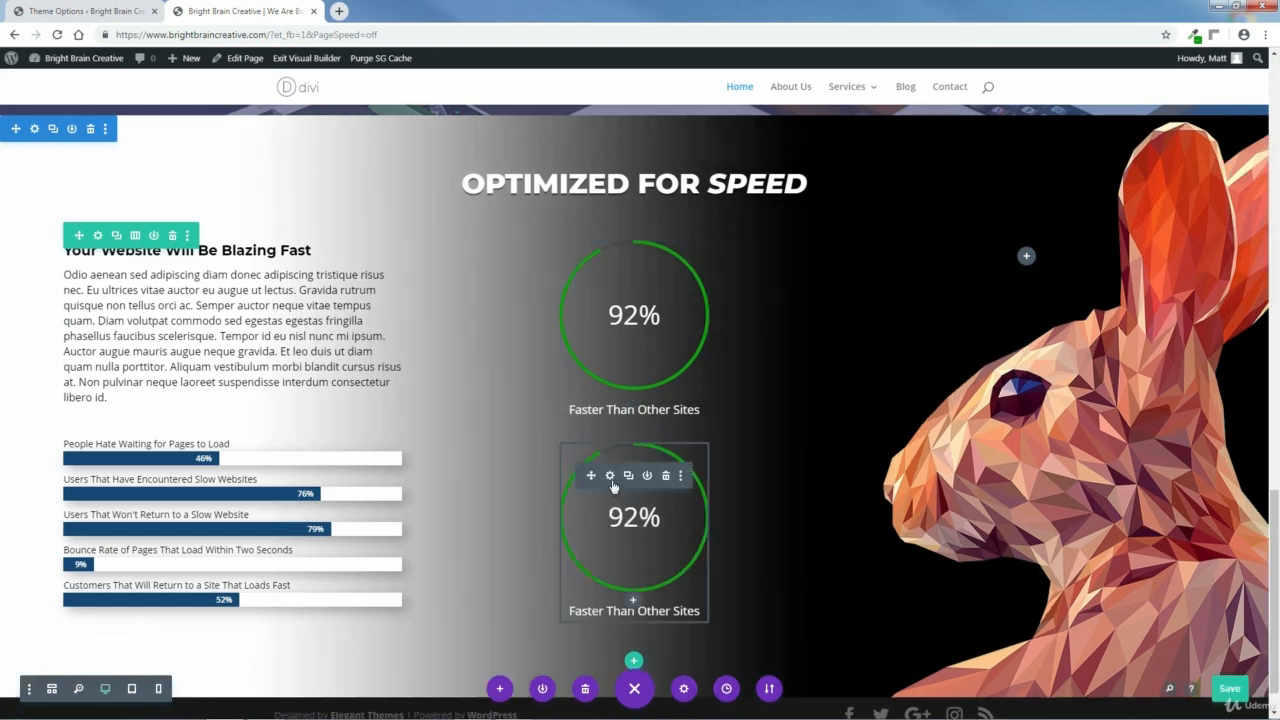
left_click(610, 477)
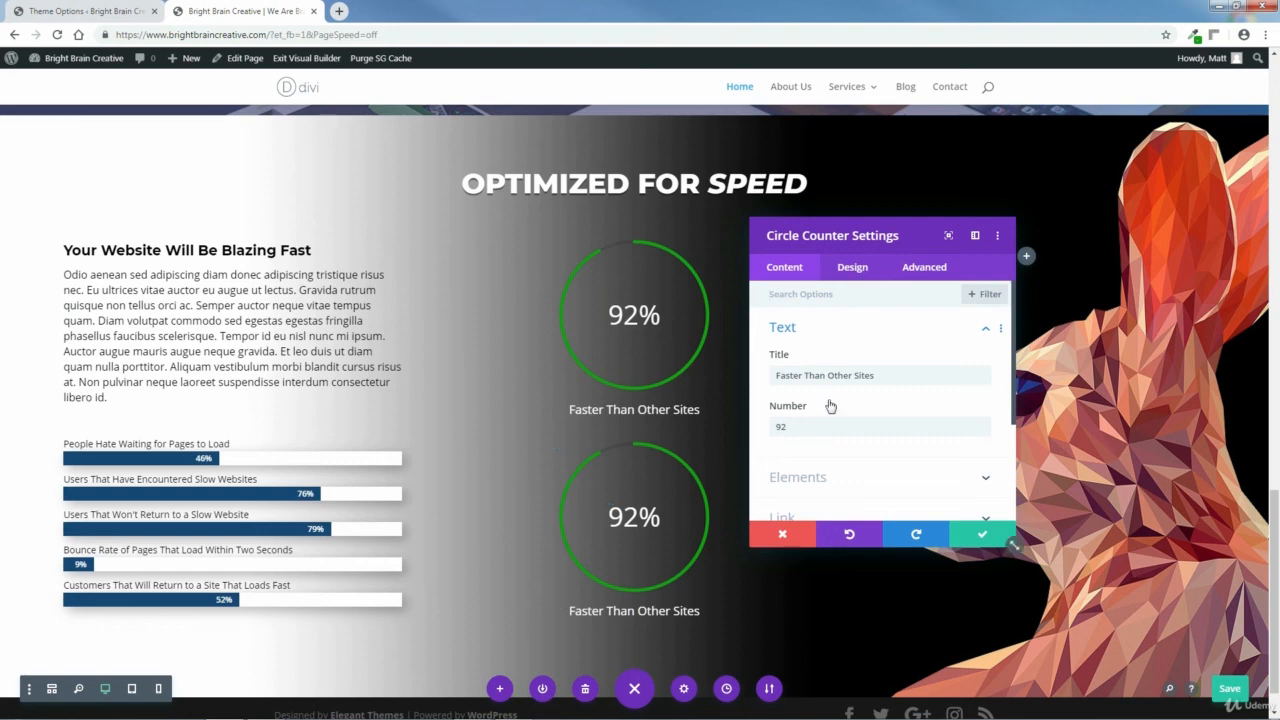
left_click_drag(876, 374, 775, 374)
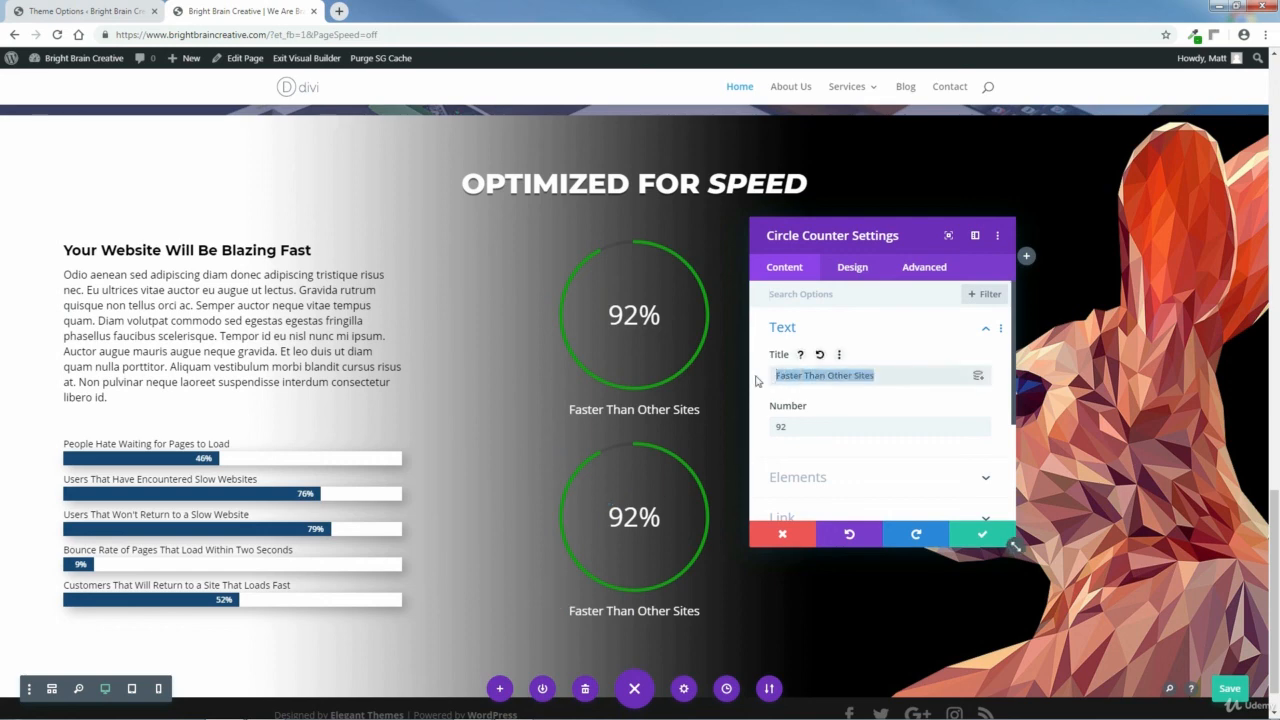
type("Ave")
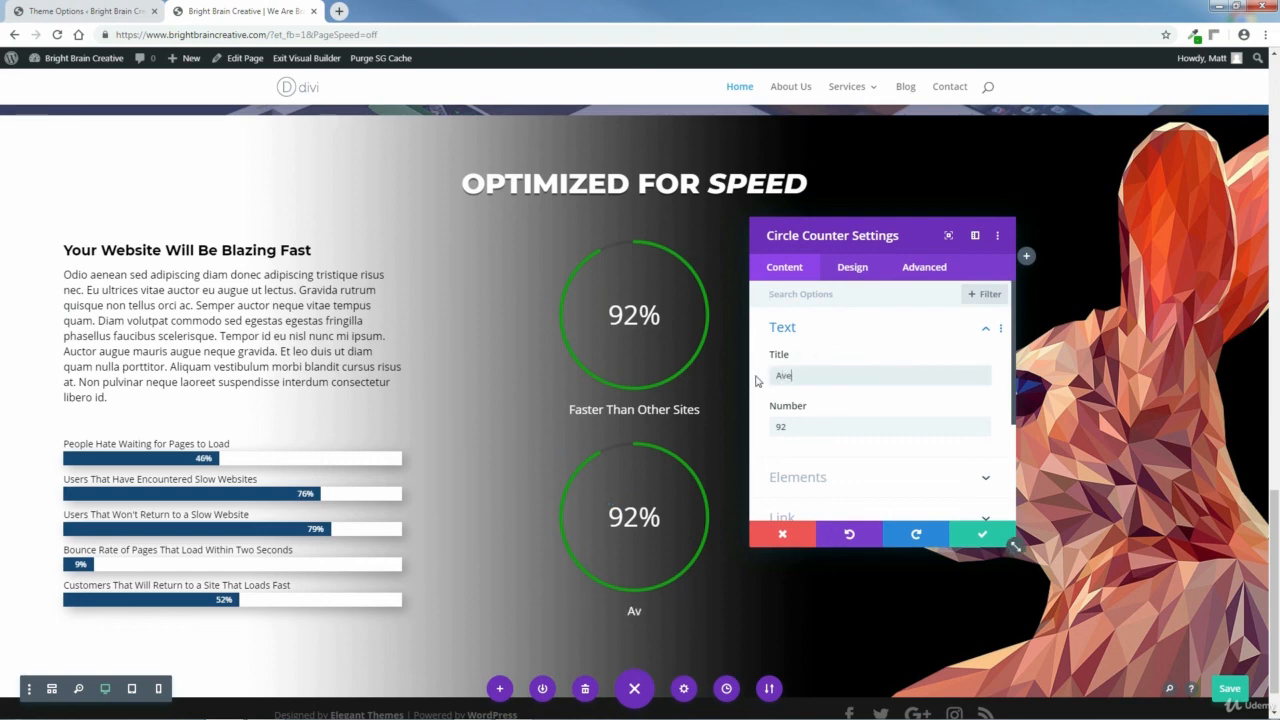
type("rage Bounce Rate")
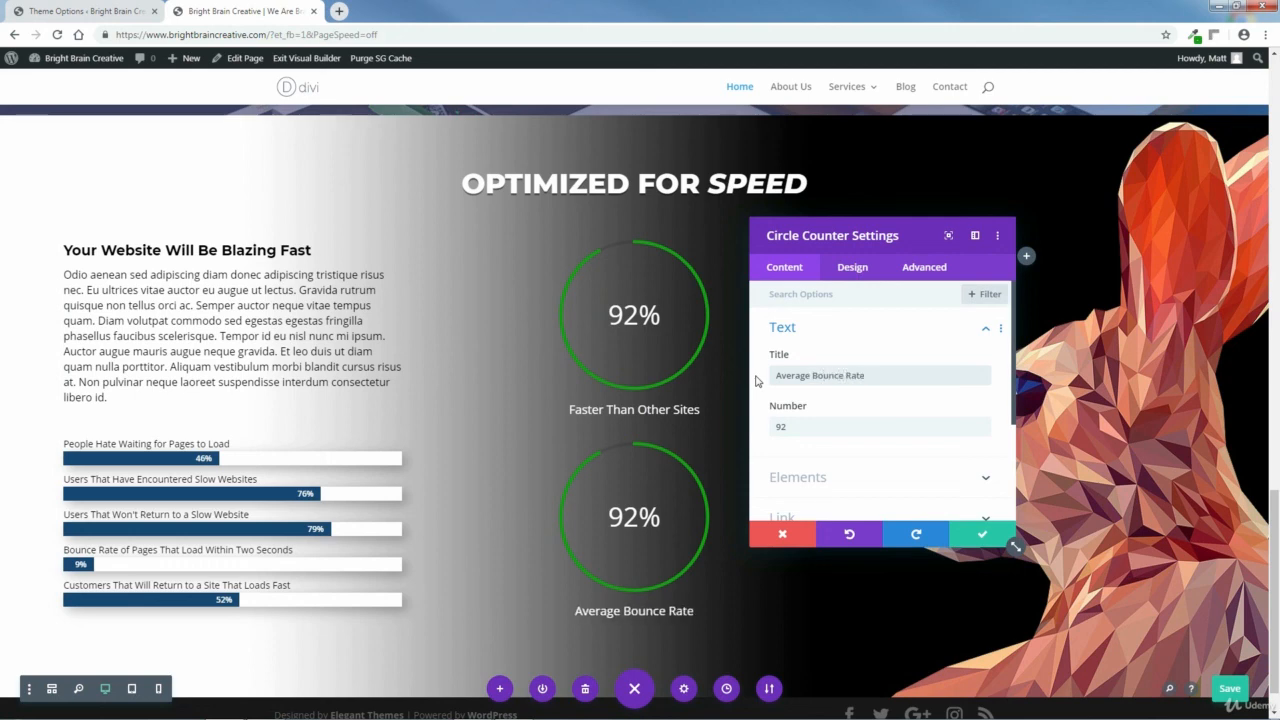
left_click_drag(794, 427, 773, 424)
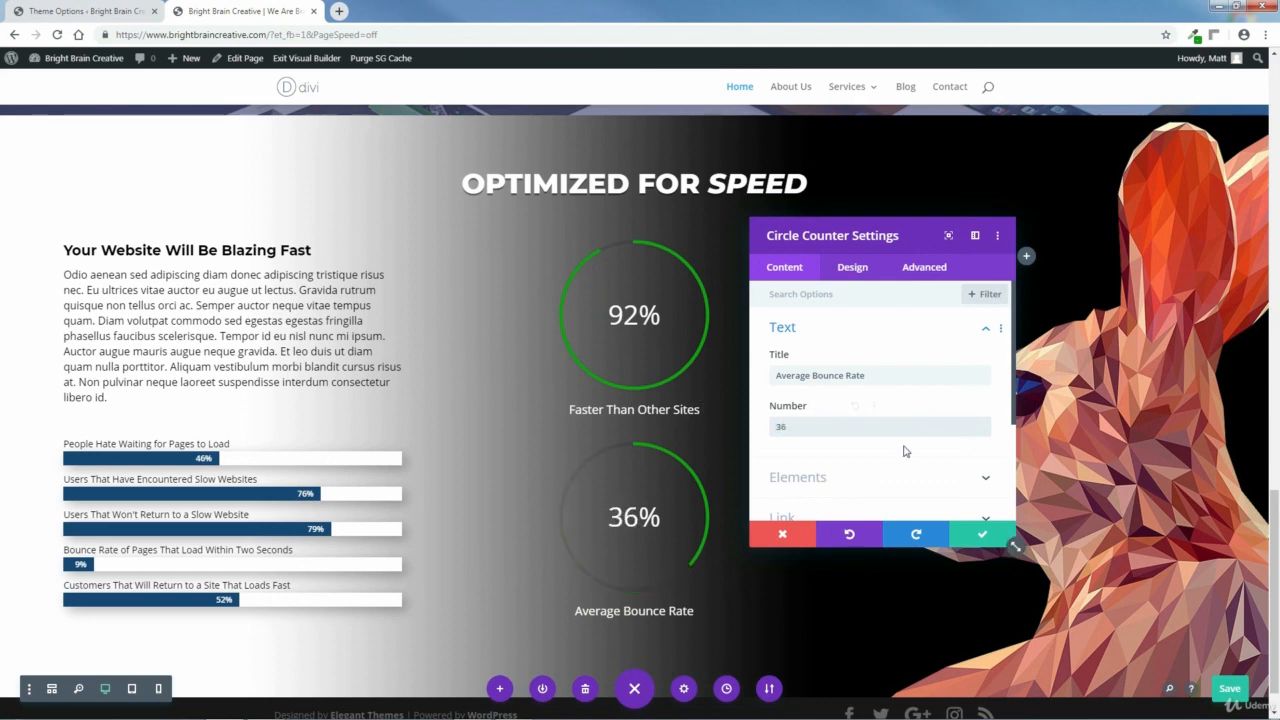
left_click(984, 538)
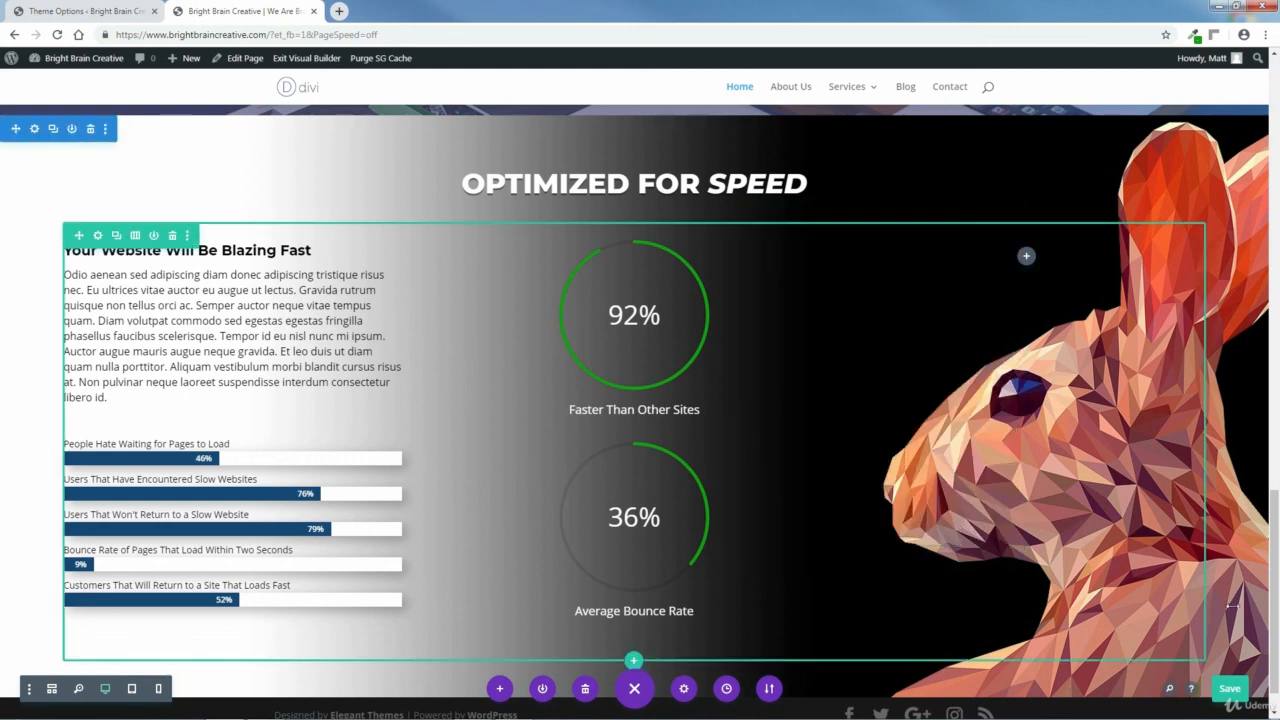